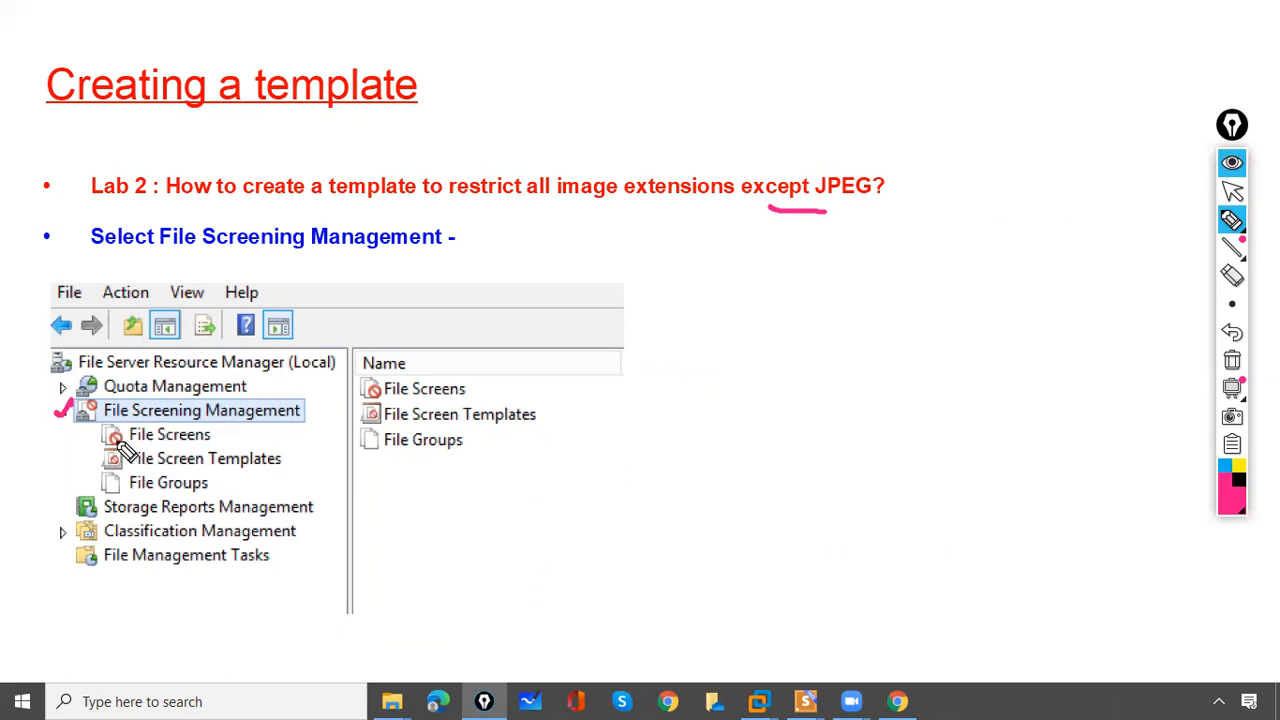
# - Tick File Screens and File Screen Templates in the tree, clear the ink, and advance to the default templates slide
pyautogui.moveTo(106, 432)
pyautogui.mouseDown()
pyautogui.moveTo(137, 421)
pyautogui.moveTo(132, 441)
pyautogui.mouseUp()
pyautogui.moveTo(108, 483)
pyautogui.mouseDown()
pyautogui.moveTo(134, 489)
pyautogui.moveTo(145, 475)
pyautogui.moveTo(123, 447)
pyautogui.mouseUp()
pyautogui.click(1232, 360)
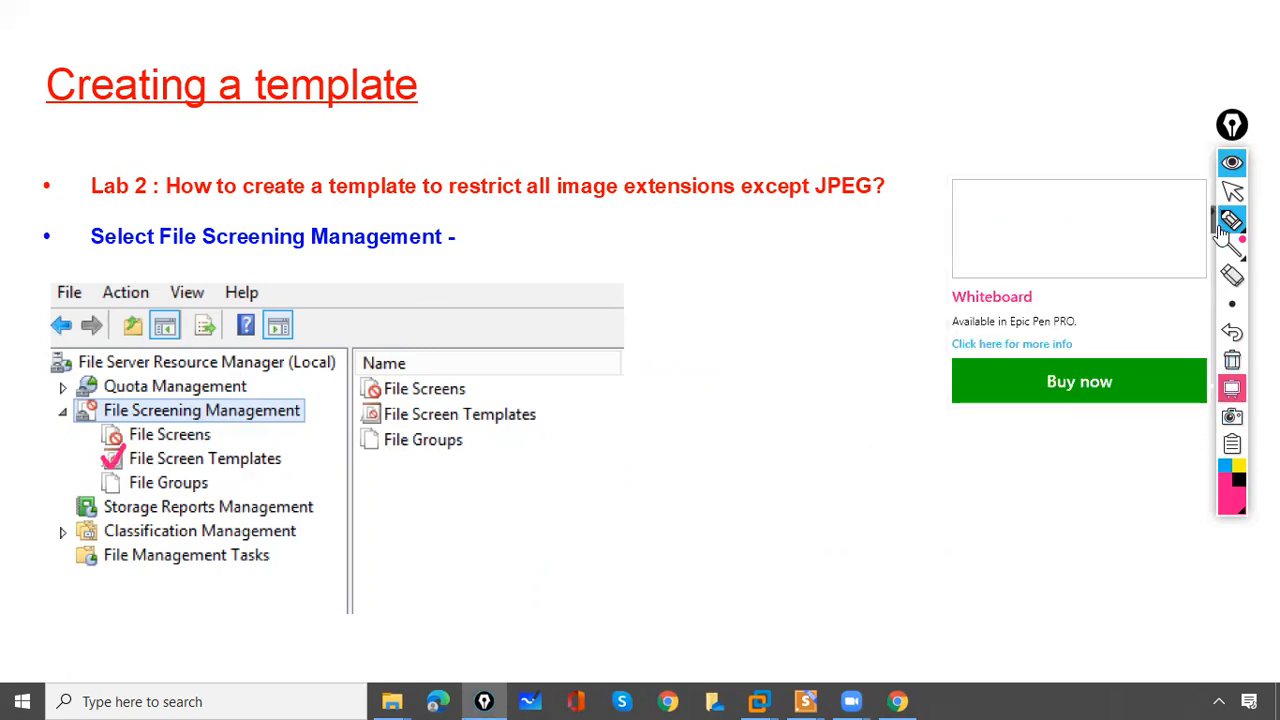
pyautogui.click(1232, 361)
pyautogui.click(1232, 190)
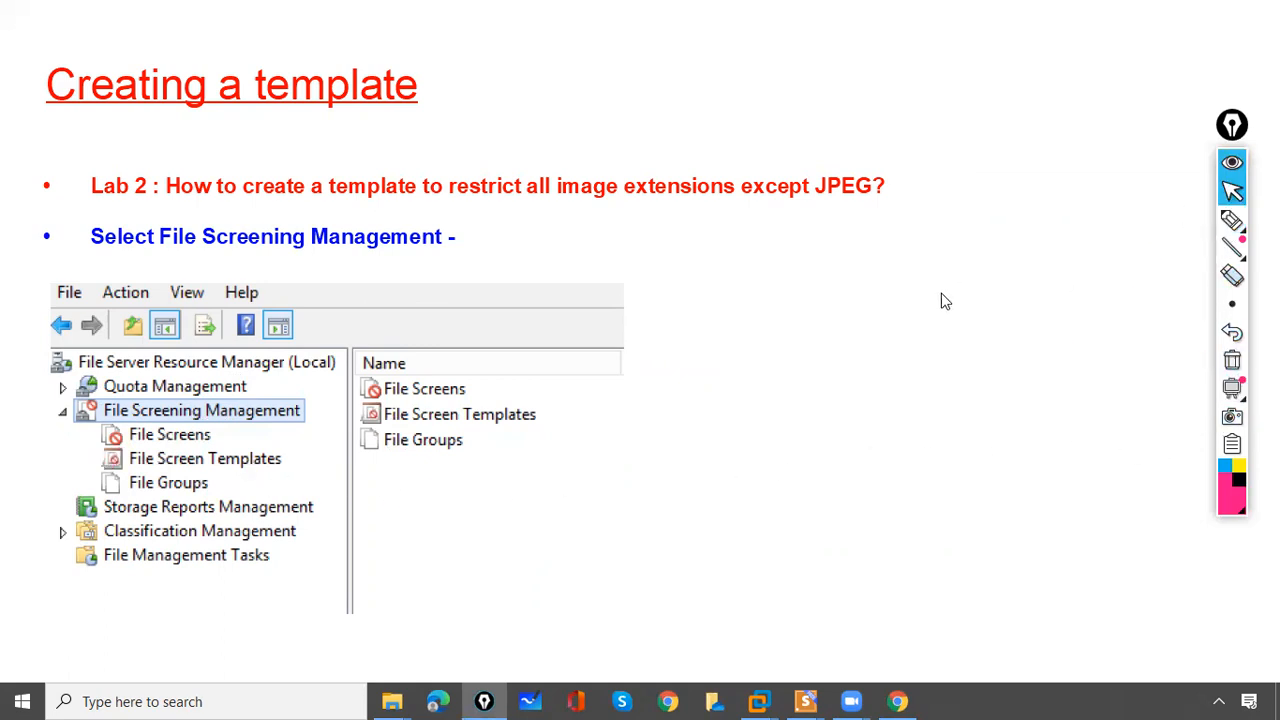
pyautogui.press('Right')
# - Highlight the default template rows down to Monitor Executable and System Files, then clear them
pyautogui.click(1232, 218)
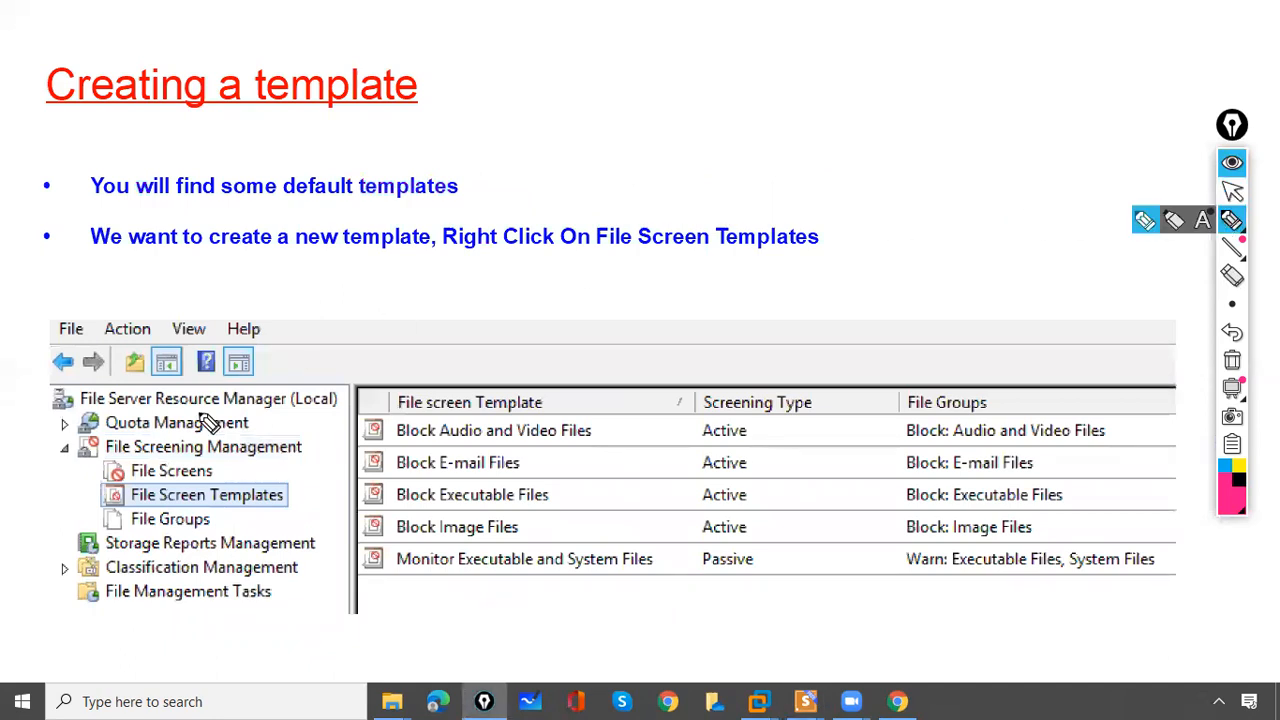
pyautogui.moveTo(362, 418); pyautogui.dragTo(392, 404)
pyautogui.moveTo(366, 470); pyautogui.dragTo(392, 452)
pyautogui.moveTo(366, 504); pyautogui.dragTo(392, 485)
pyautogui.moveTo(366, 536); pyautogui.dragTo(394, 516)
pyautogui.moveTo(366, 571); pyautogui.dragTo(402, 553)
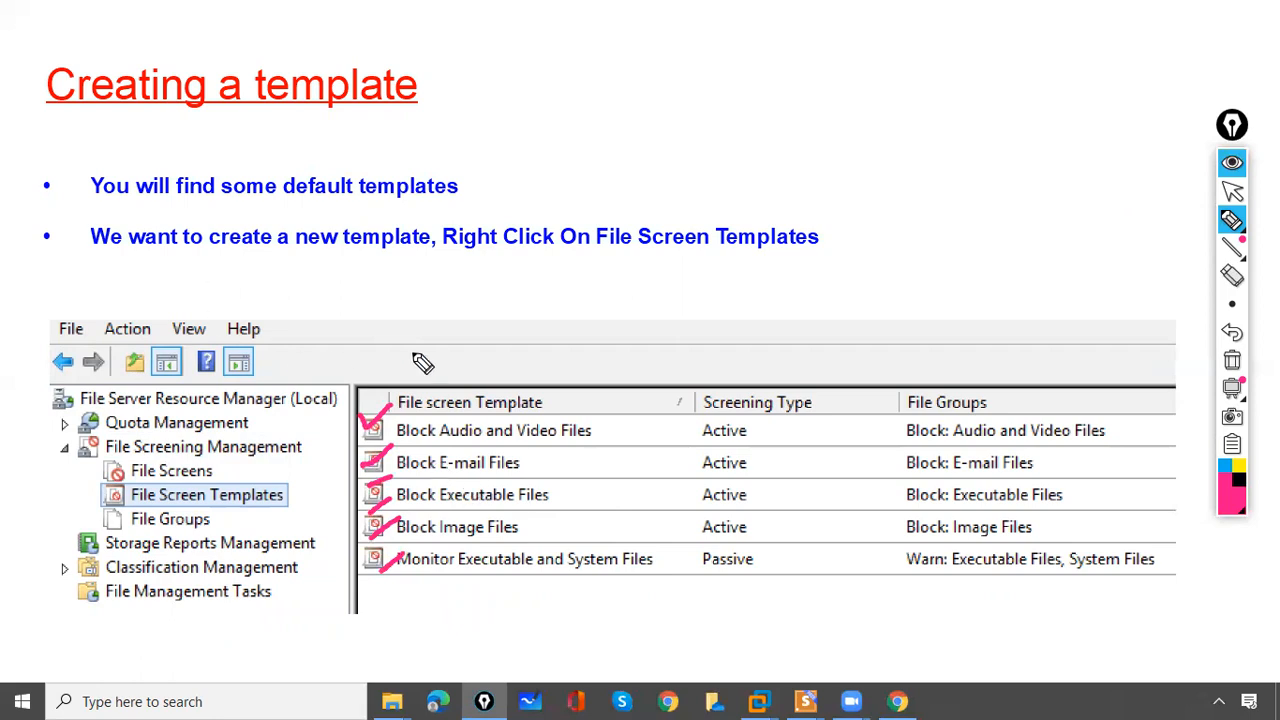
pyautogui.click(1232, 360)
# - Underline the bullet text, tick File Screen Templates, clear the ink, and advance to the next slide
pyautogui.click(1232, 218)
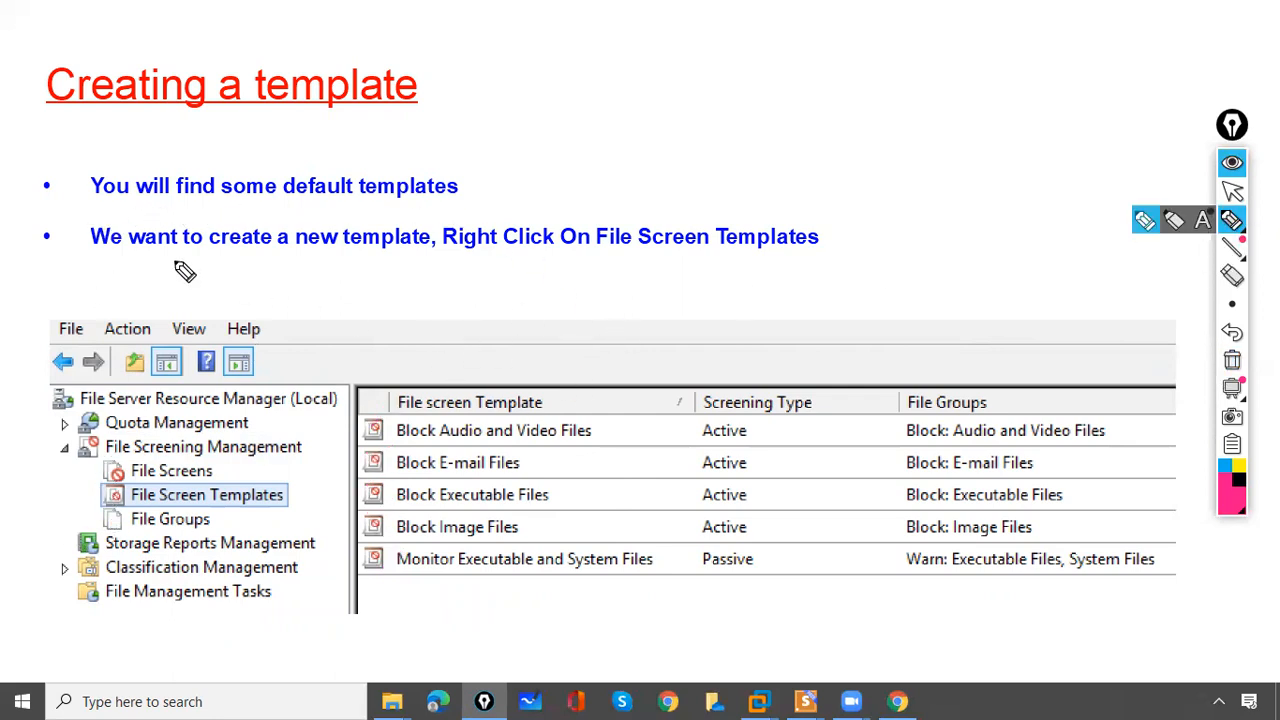
pyautogui.moveTo(254, 256); pyautogui.dragTo(286, 256)
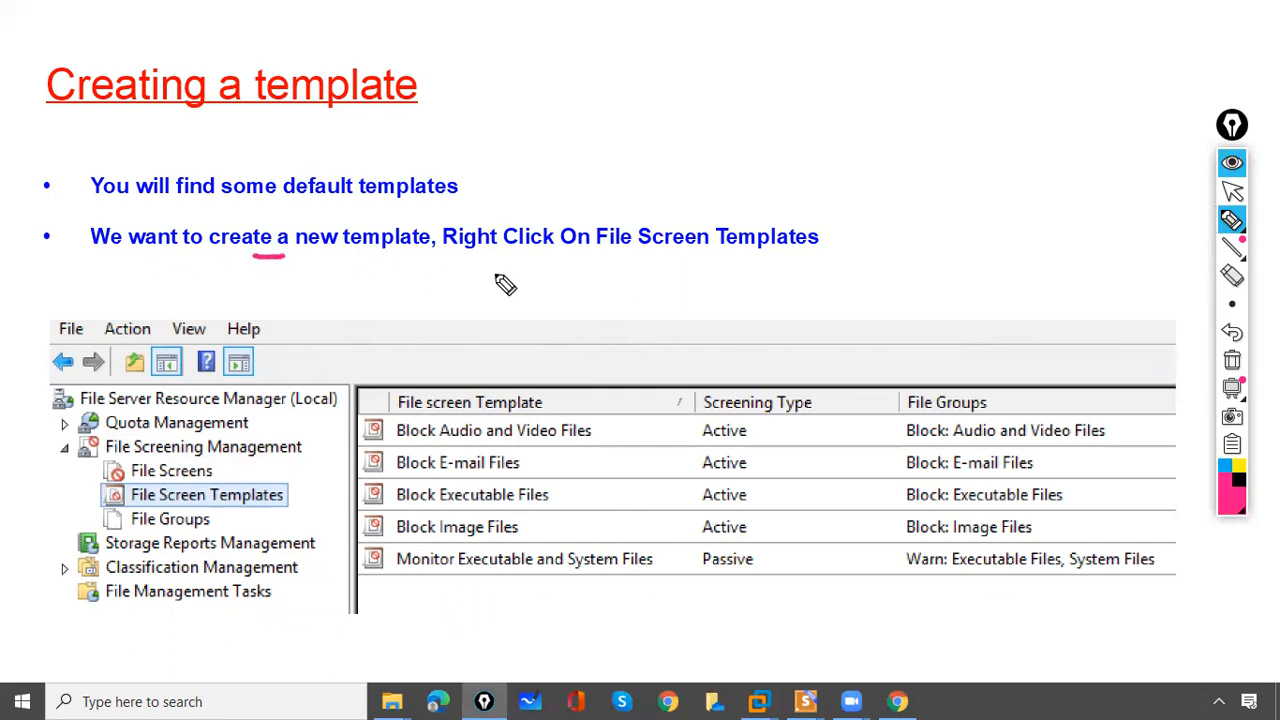
pyautogui.moveTo(442, 256); pyautogui.dragTo(494, 256)
pyautogui.moveTo(108, 490); pyautogui.dragTo(136, 478)
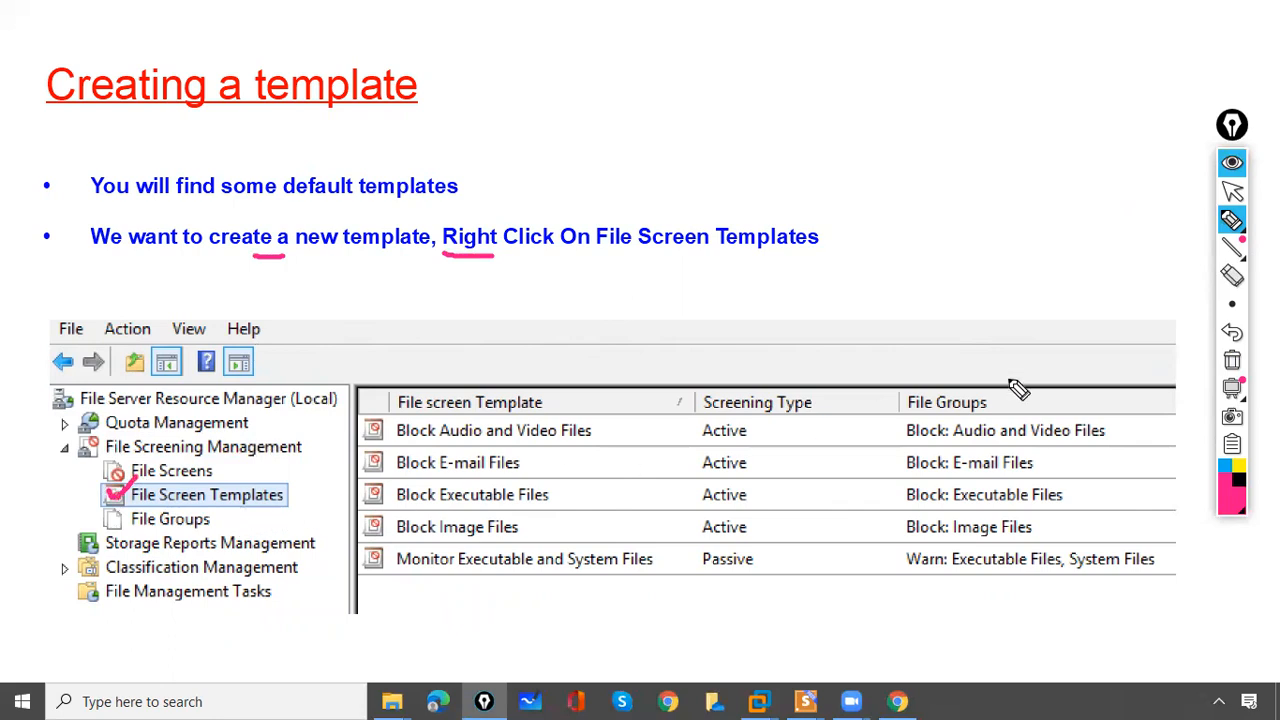
pyautogui.click(1232, 361)
pyautogui.click(1232, 193)
pyautogui.click(961, 250)
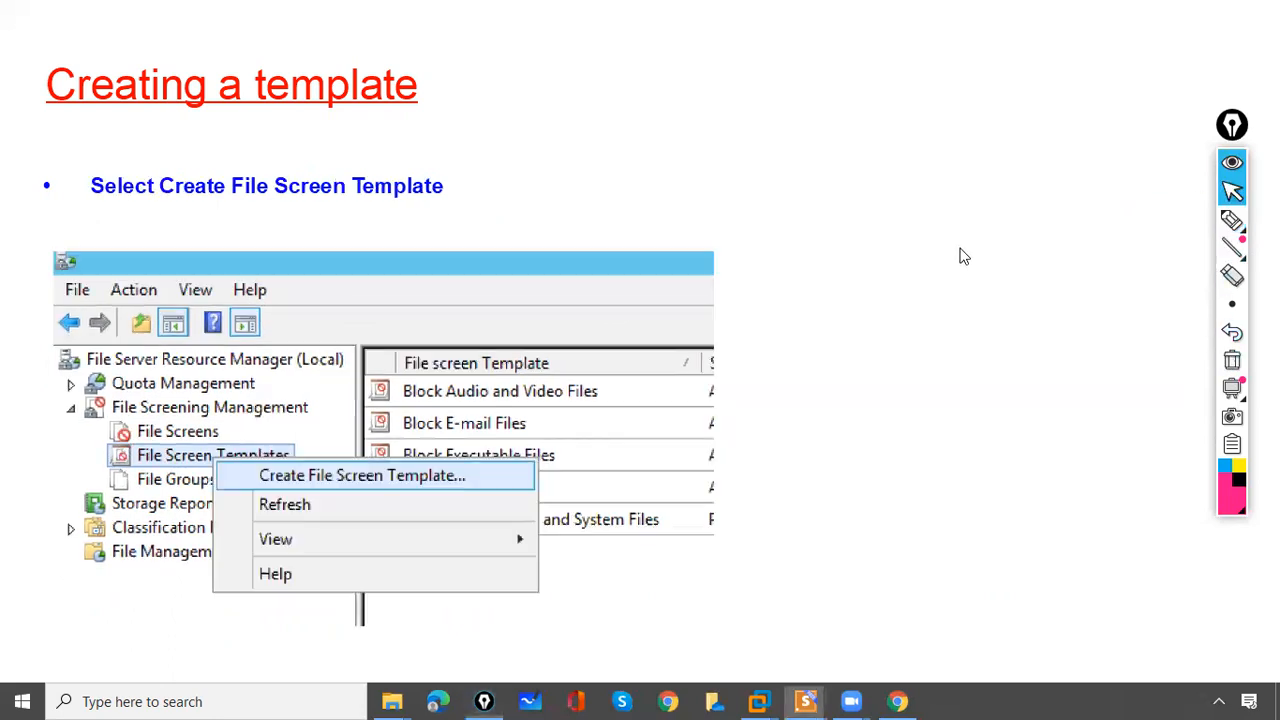
# - Tick the Create File Screen Template entry, clear it, and advance to the template dialog slide
pyautogui.click(1232, 220)
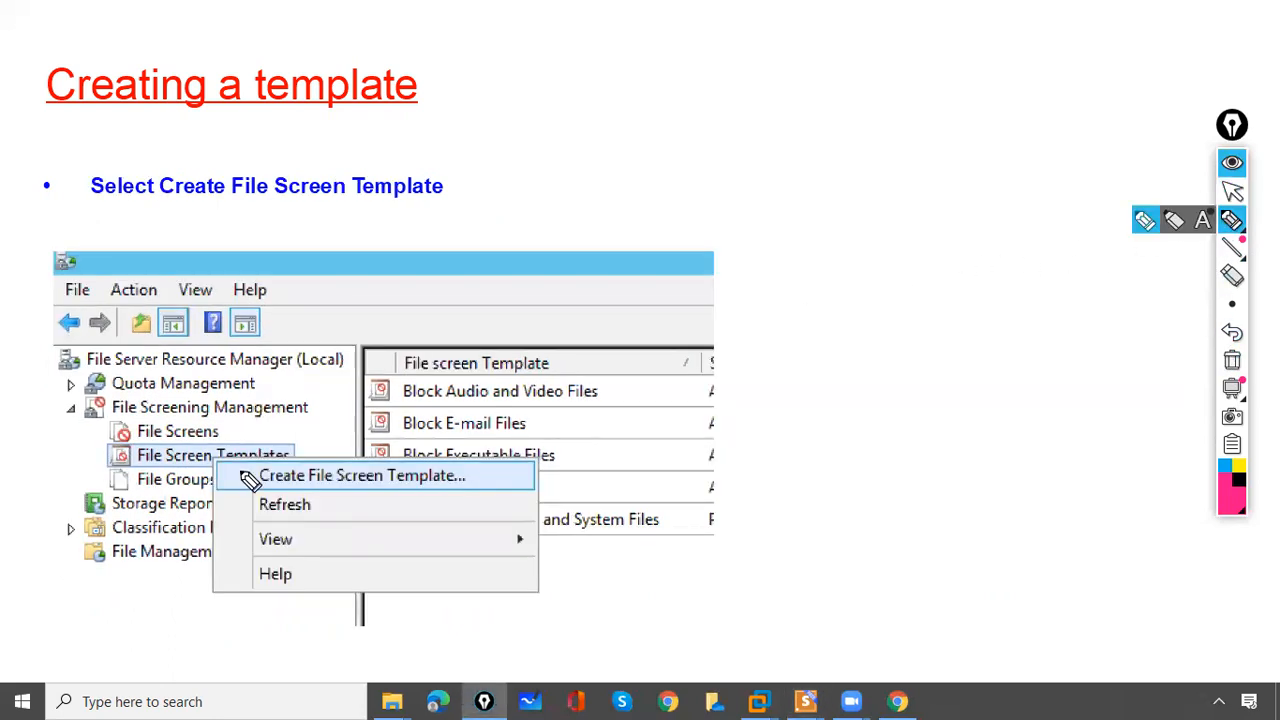
pyautogui.moveTo(222, 474); pyautogui.dragTo(255, 456)
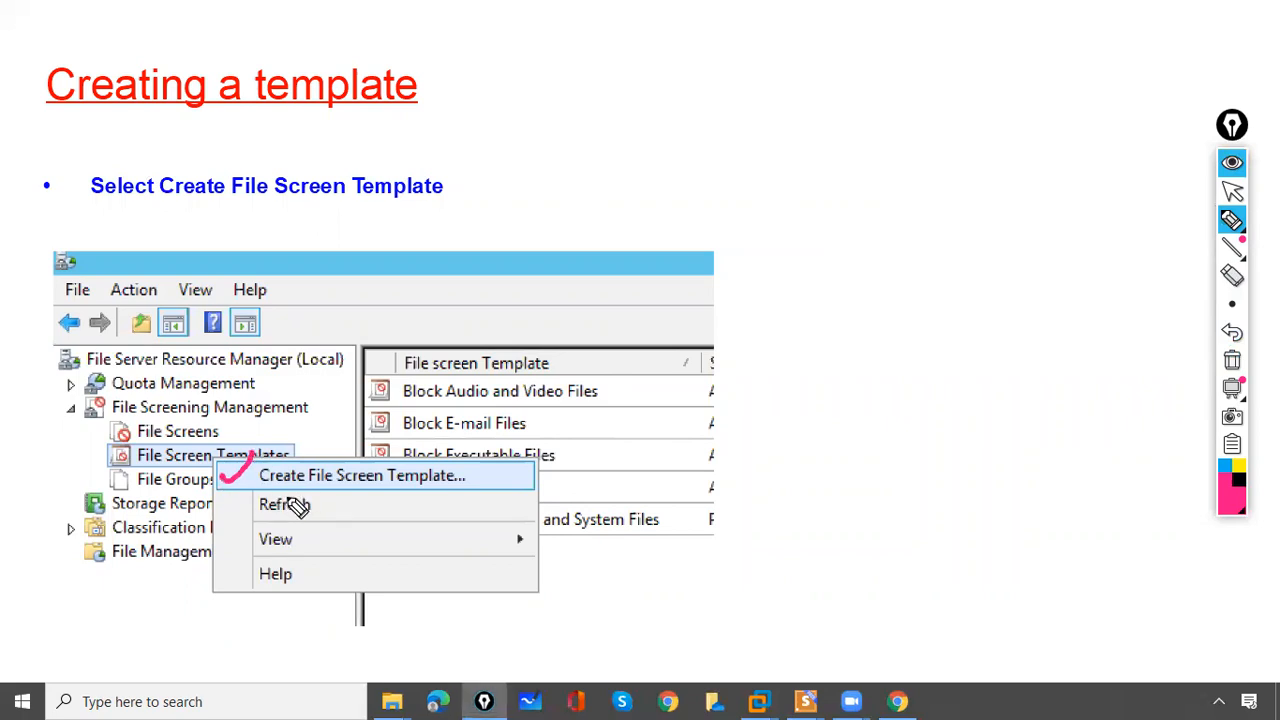
pyautogui.click(1232, 361)
pyautogui.click(1232, 220)
pyautogui.click(1232, 190)
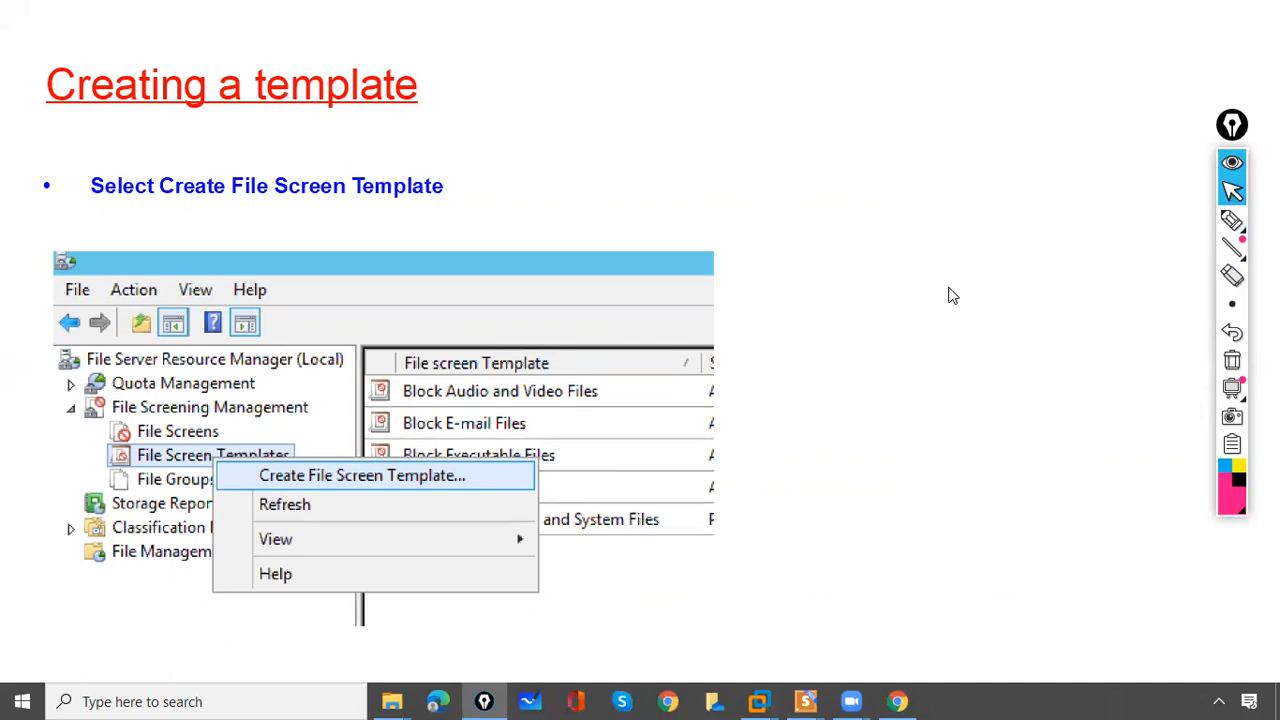
pyautogui.click(955, 298)
# - Mark the empty Template name field, underline the example name and bullet text, and tick Image Files
pyautogui.click(1233, 222)
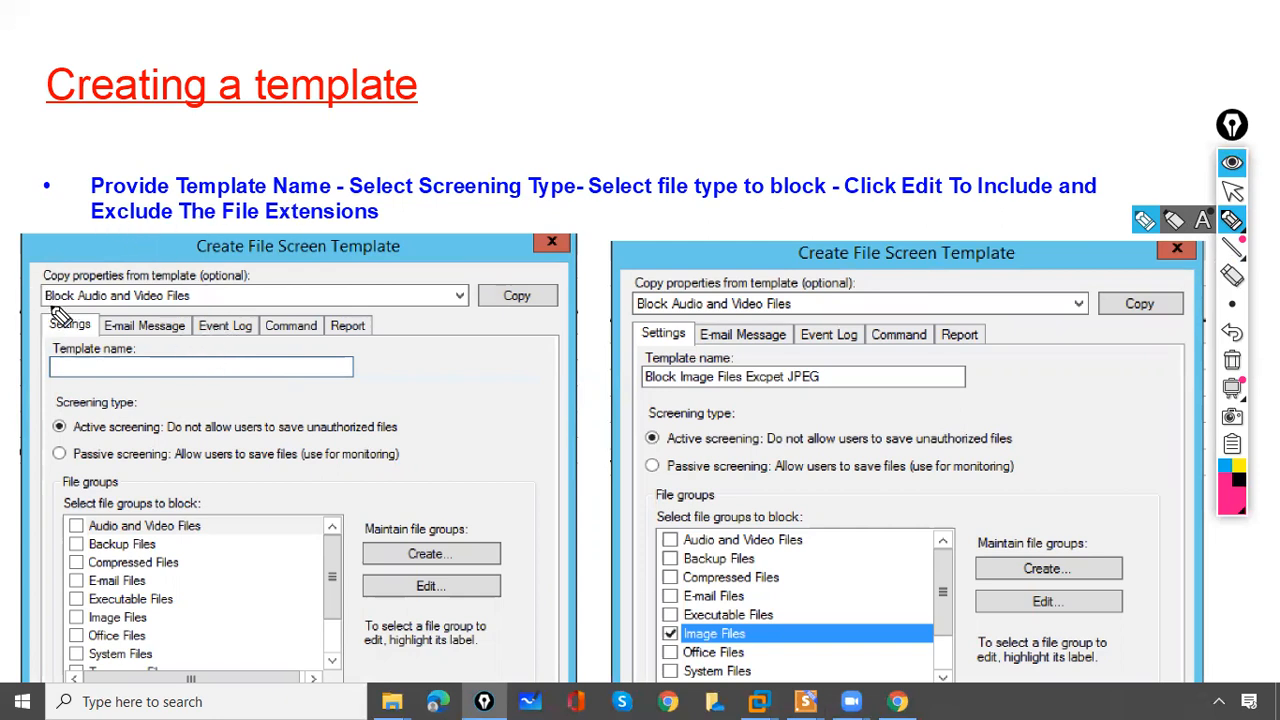
pyautogui.moveTo(50, 352); pyautogui.dragTo(50, 384)
pyautogui.moveTo(360, 347); pyautogui.dragTo(358, 384)
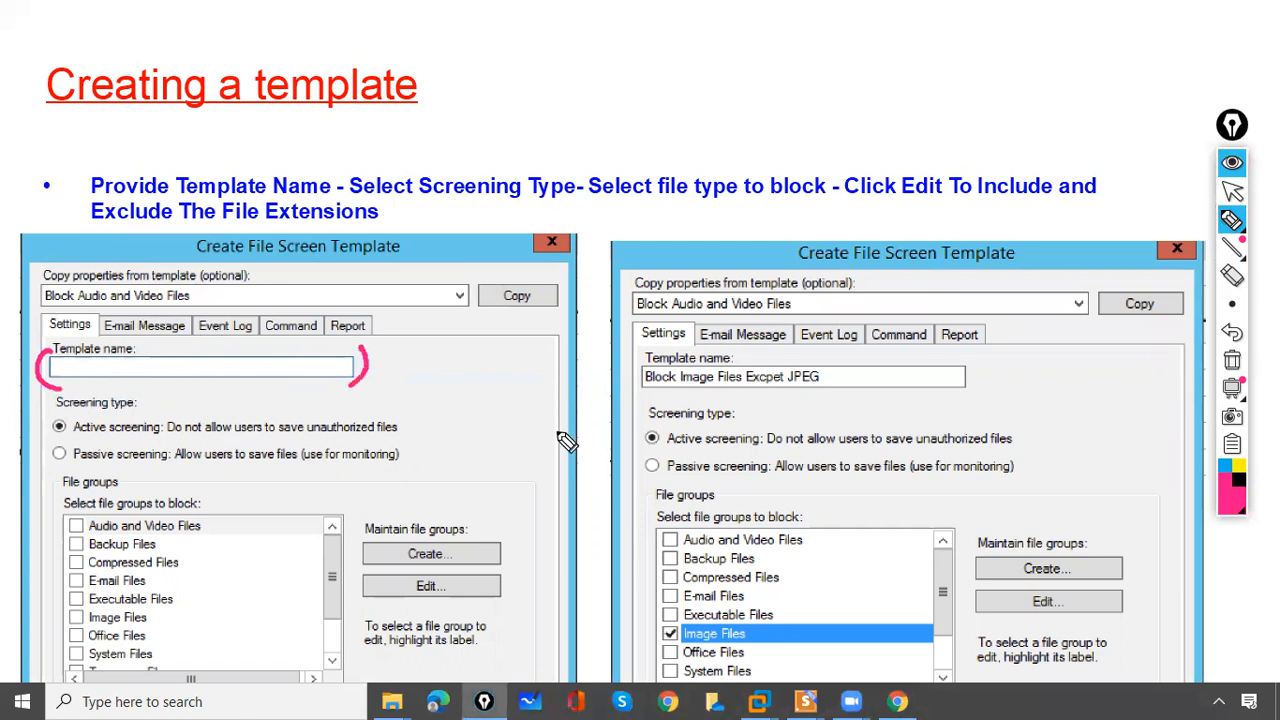
pyautogui.moveTo(643, 392); pyautogui.dragTo(662, 392)
pyautogui.moveTo(783, 391); pyautogui.dragTo(748, 391)
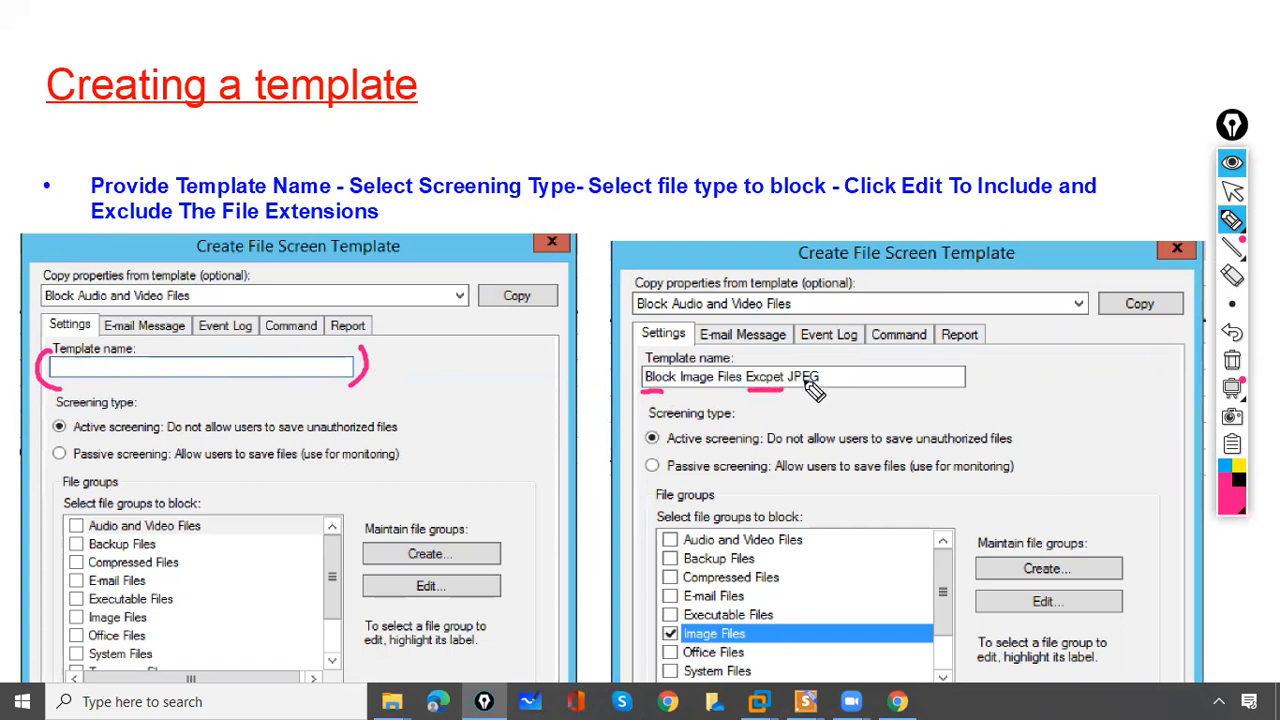
pyautogui.moveTo(214, 199); pyautogui.dragTo(264, 199)
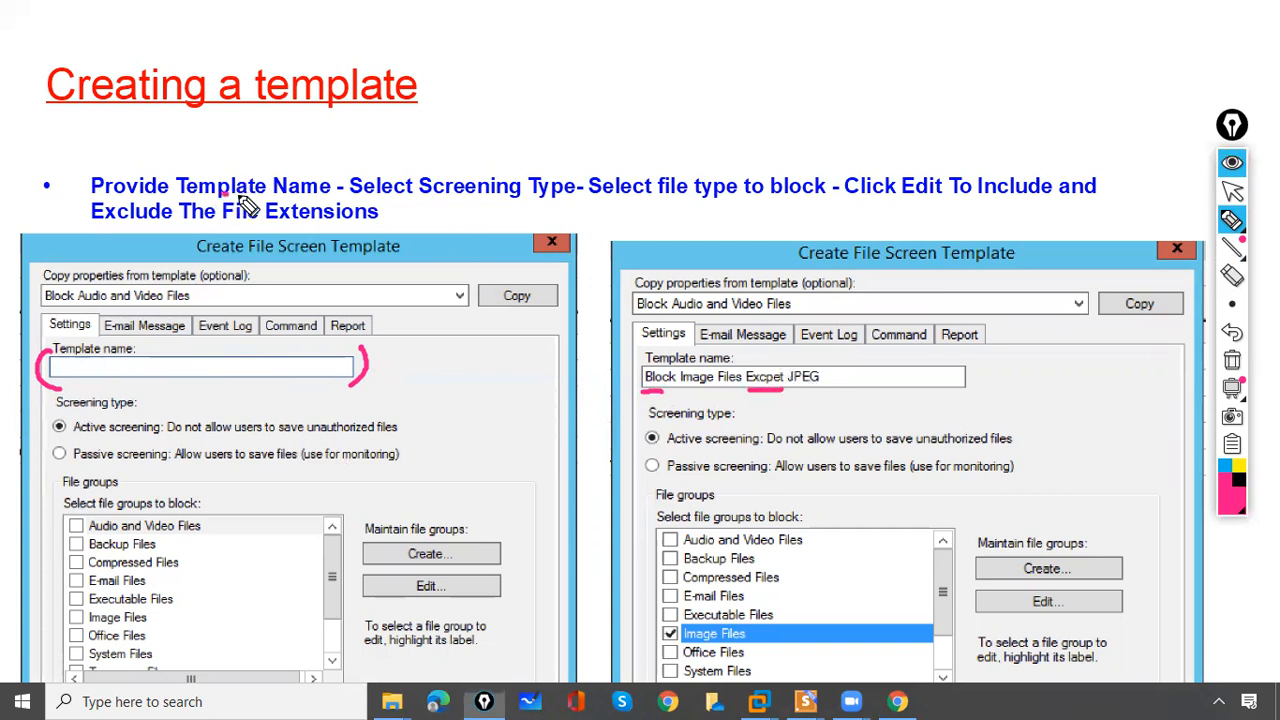
pyautogui.moveTo(352, 200); pyautogui.dragTo(400, 197)
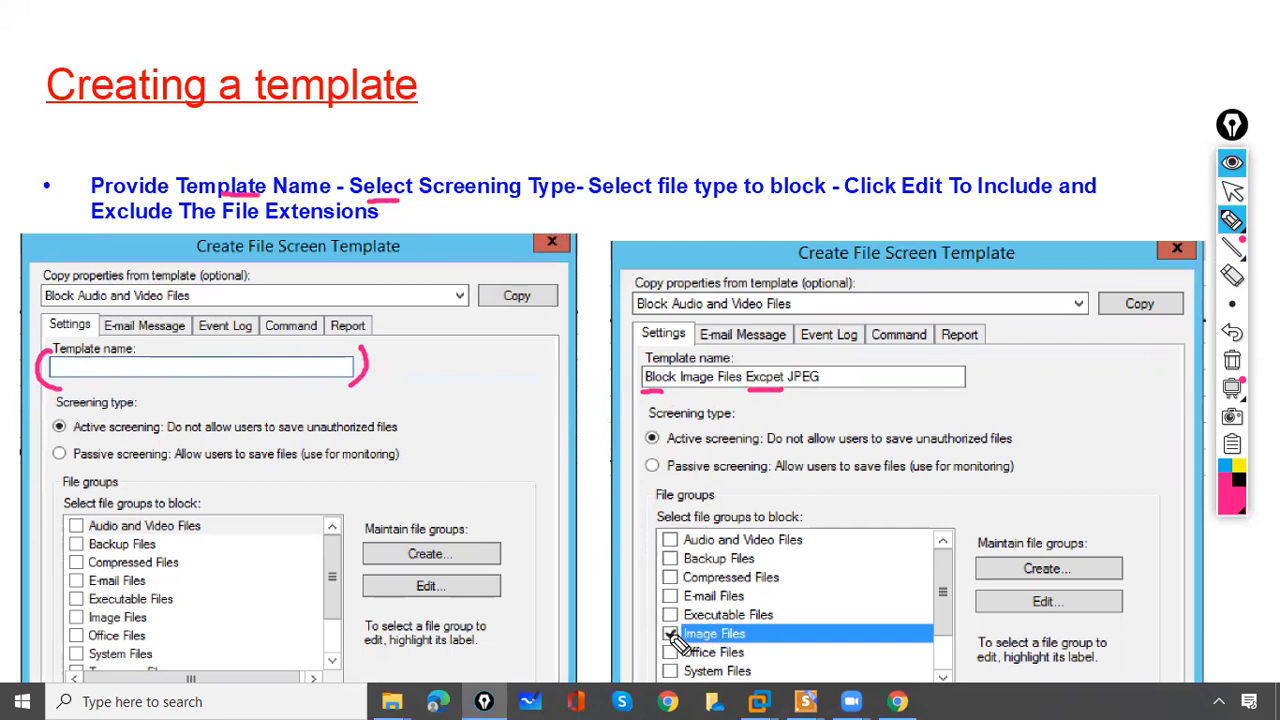
pyautogui.moveTo(663, 632); pyautogui.dragTo(681, 626)
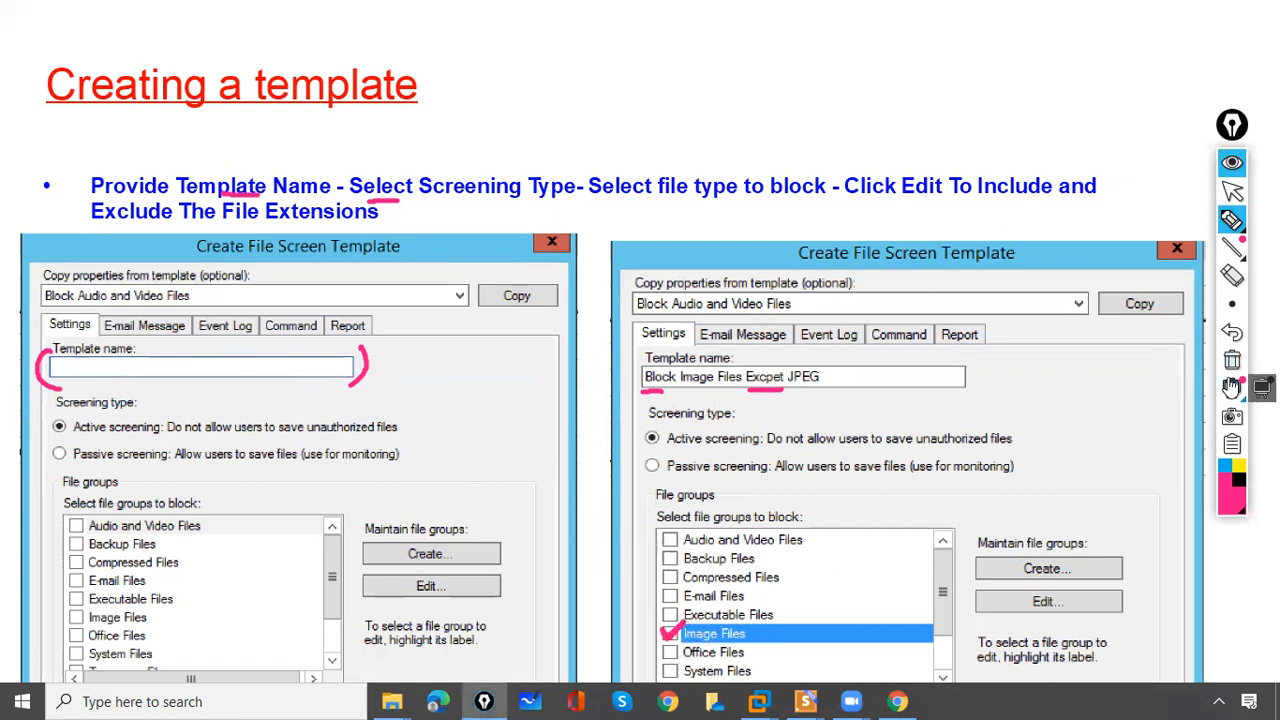
# - Clear the annotations and advance to the File Group Properties slide
pyautogui.click(1232, 360)
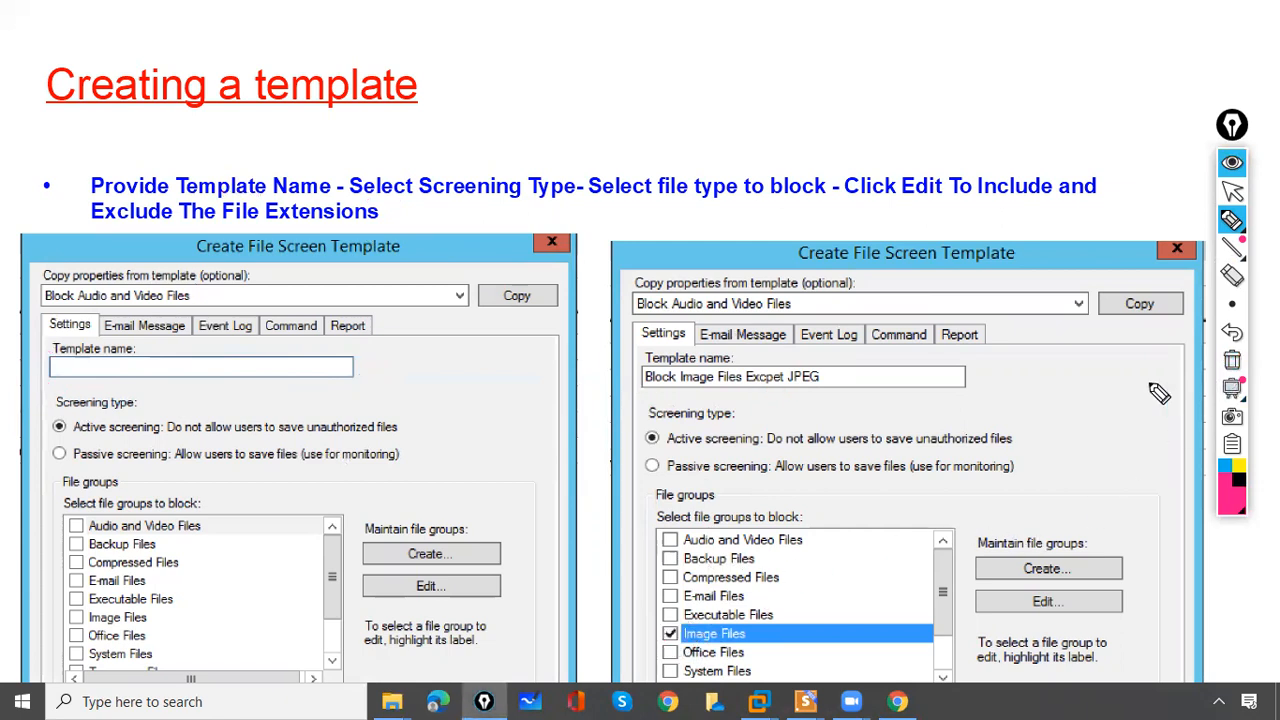
pyautogui.click(1232, 190)
pyautogui.click(1035, 272)
pyautogui.click(1231, 280)
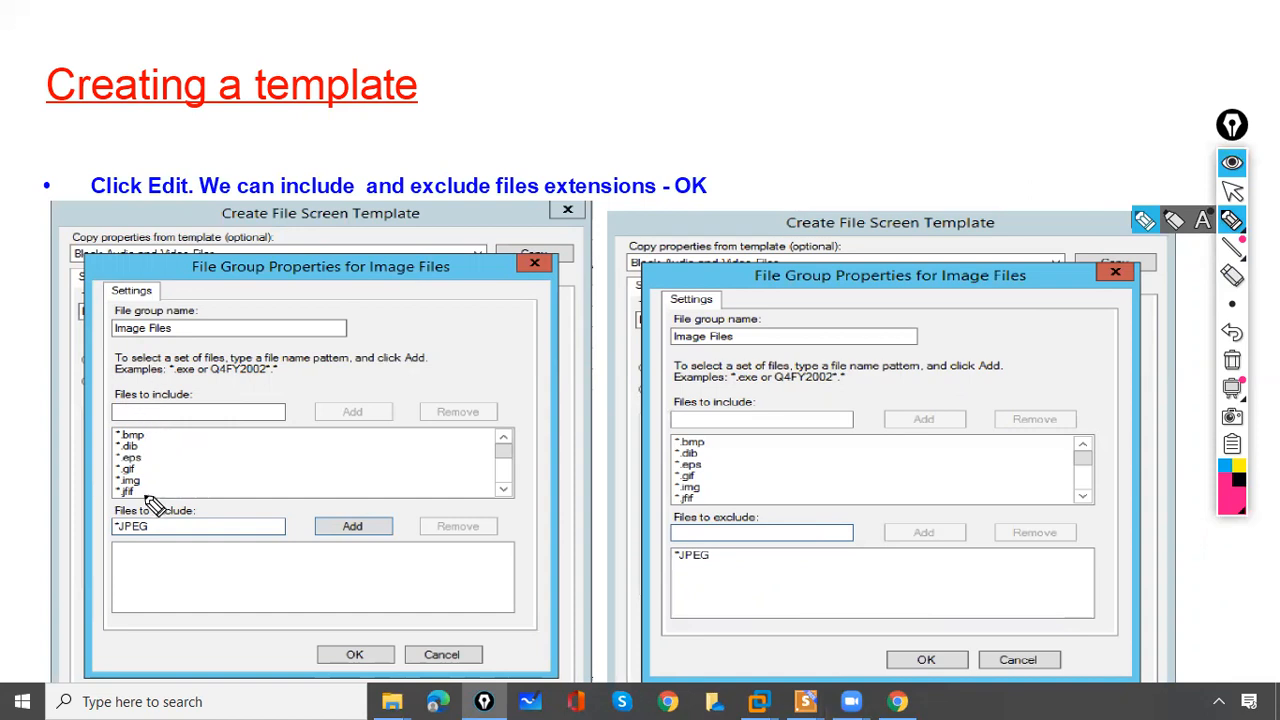
# - Mark the included image extensions and the excluded *JPEG pattern, clear, and advance to the template-created slide
pyautogui.moveTo(122, 418)
pyautogui.mouseDown()
pyautogui.moveTo(120, 492)
pyautogui.moveTo(148, 500)
pyautogui.moveTo(150, 432)
pyautogui.moveTo(110, 398)
pyautogui.mouseUp()
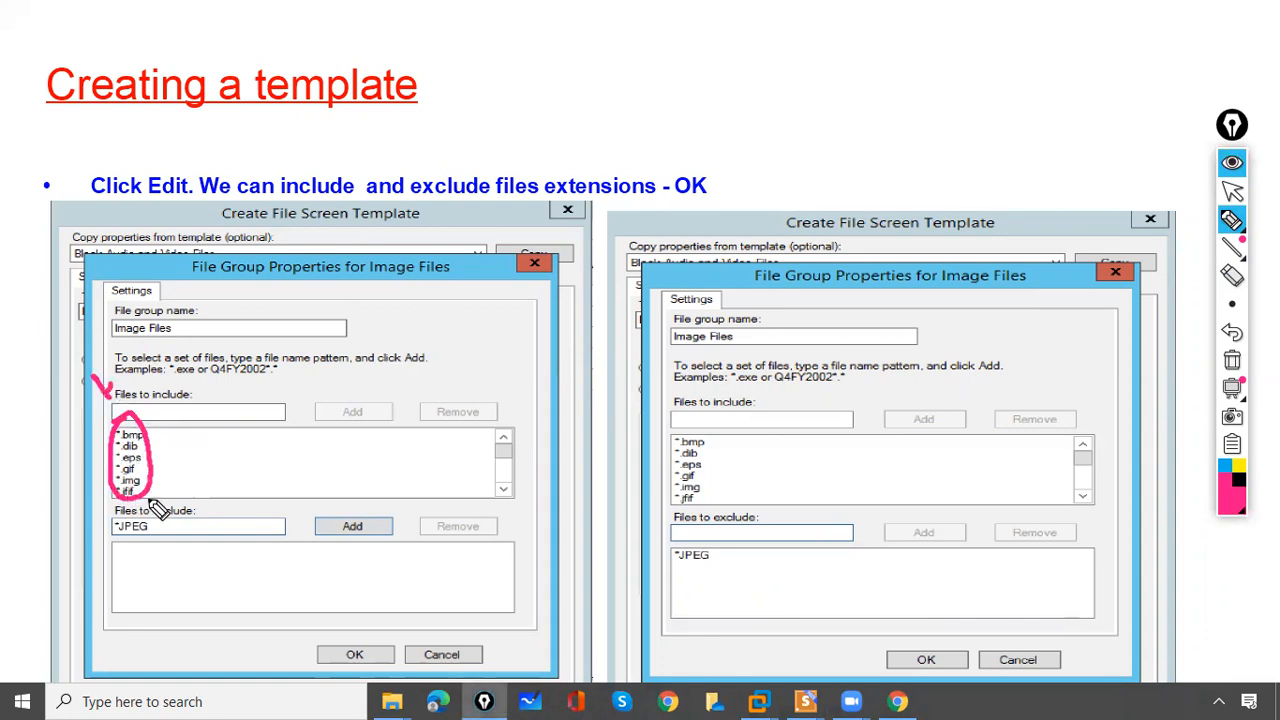
pyautogui.moveTo(81, 515)
pyautogui.mouseDown()
pyautogui.moveTo(151, 514)
pyautogui.moveTo(116, 504)
pyautogui.moveTo(100, 521)
pyautogui.mouseUp()
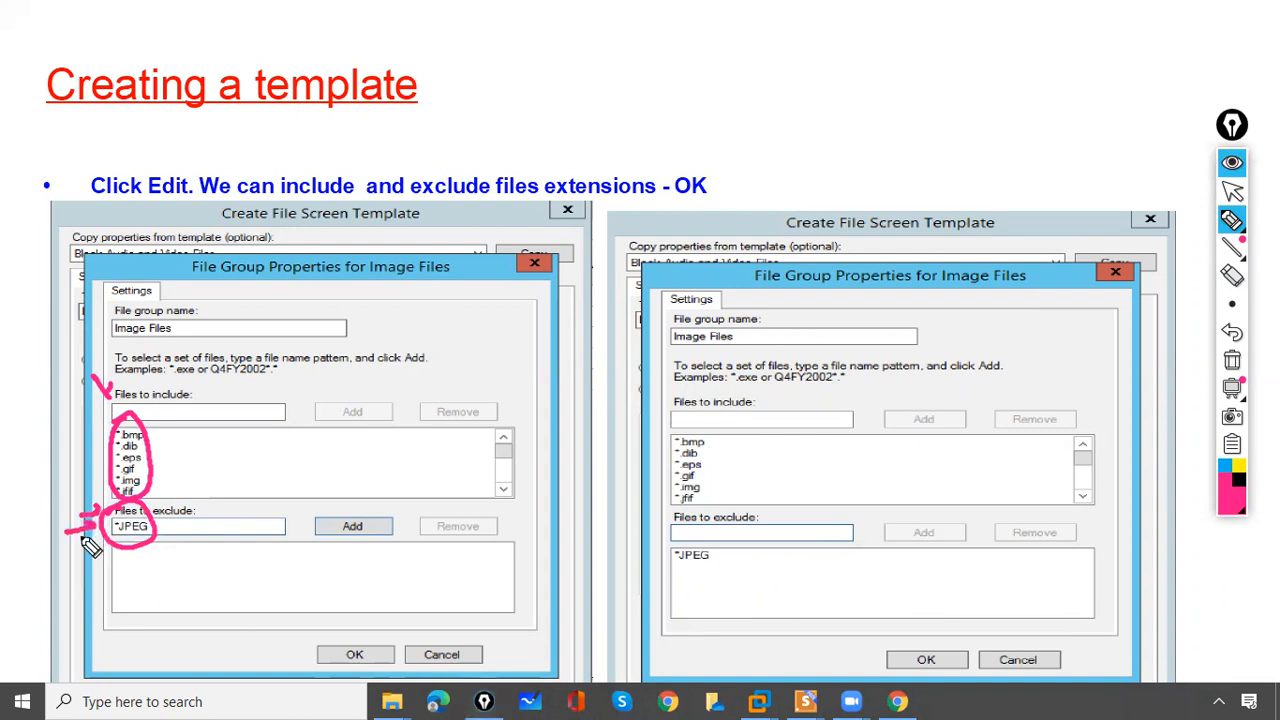
pyautogui.click(1232, 362)
pyautogui.click(1232, 190)
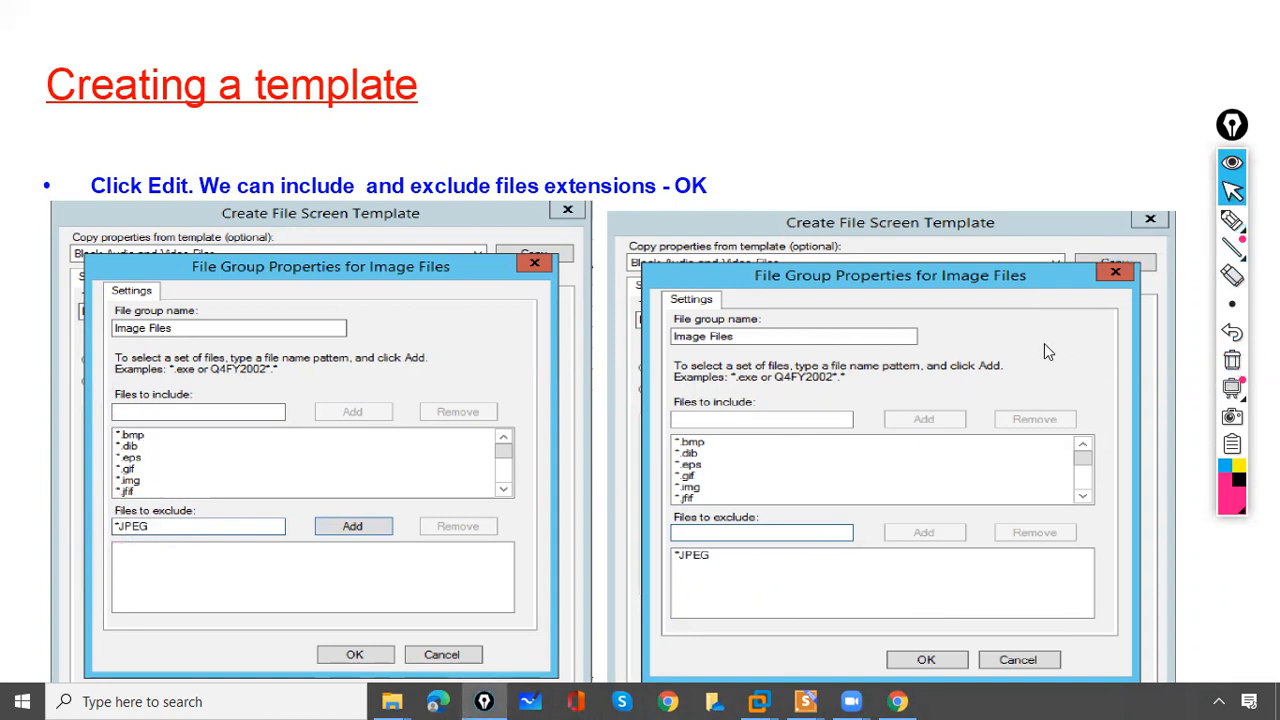
pyautogui.click(1044, 343)
# - Highlight the new Block Image Files Excpet JPEG row against the original row, then clear the ink
pyautogui.click(1232, 220)
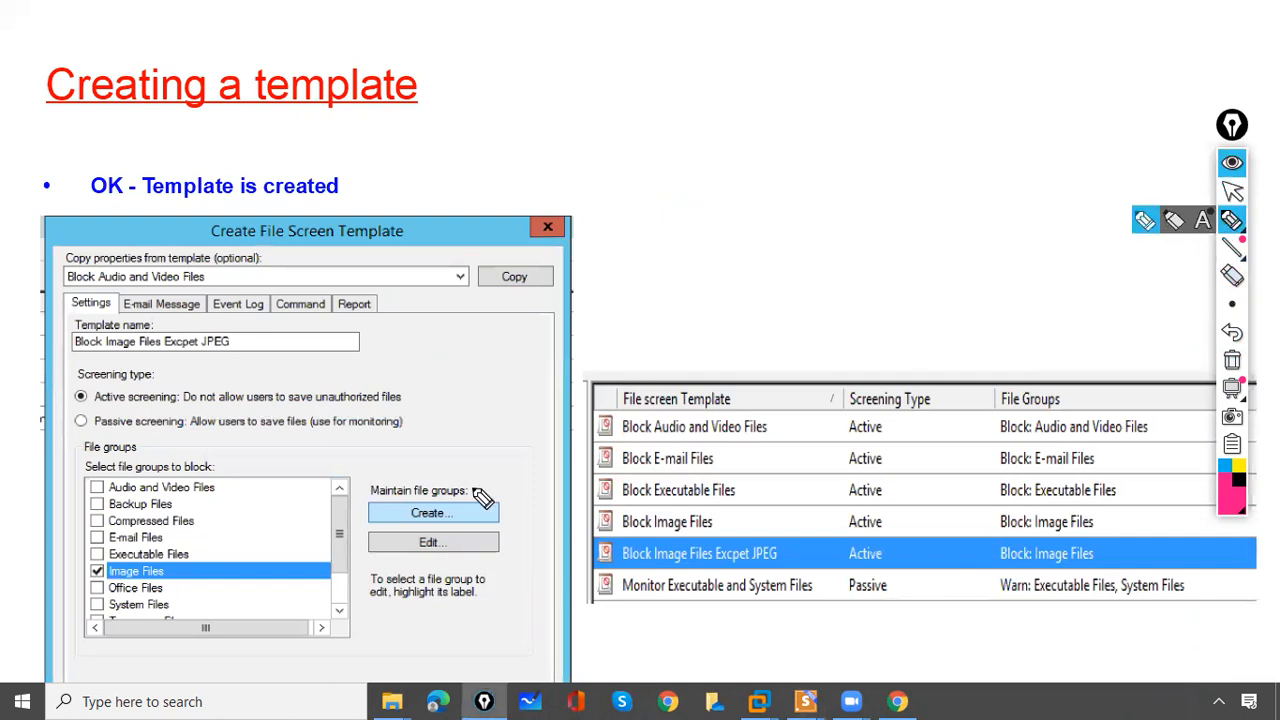
pyautogui.moveTo(573, 547)
pyautogui.mouseDown()
pyautogui.moveTo(609, 531)
pyautogui.moveTo(626, 570)
pyautogui.mouseUp()
pyautogui.moveTo(779, 530); pyautogui.dragTo(765, 555)
pyautogui.moveTo(688, 492); pyautogui.dragTo(706, 522)
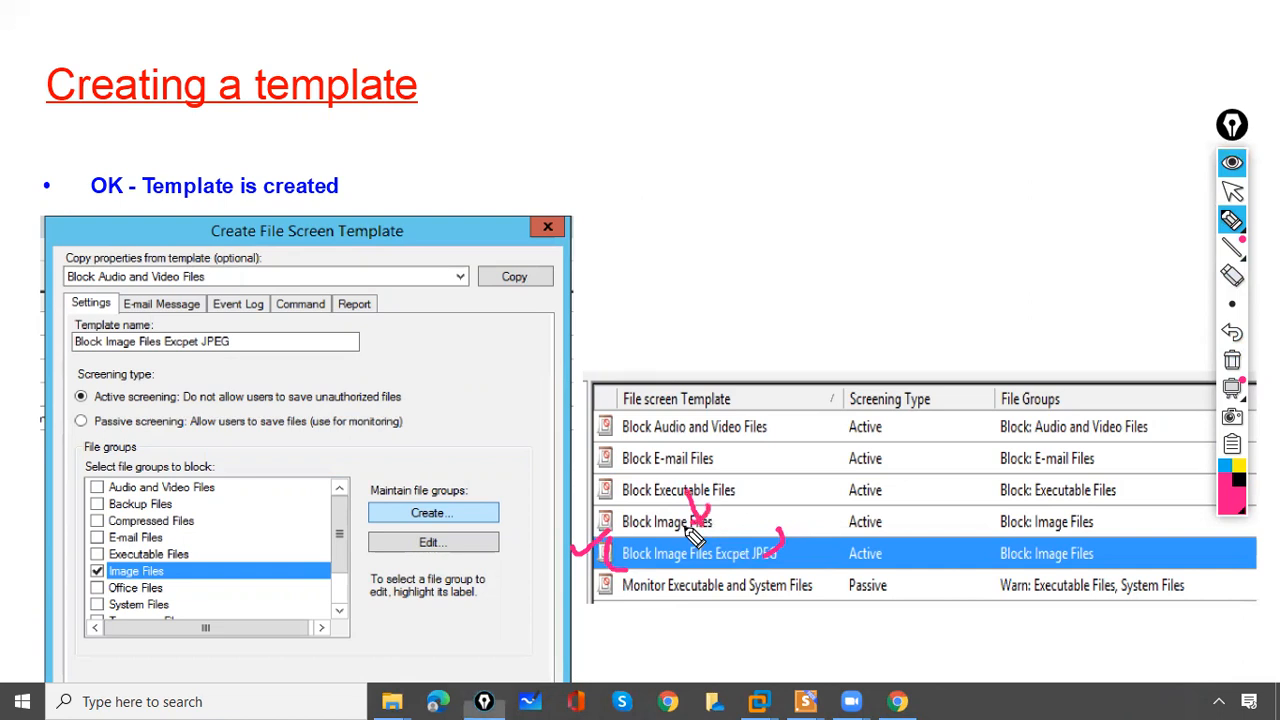
pyautogui.click(1232, 360)
pyautogui.click(1232, 191)
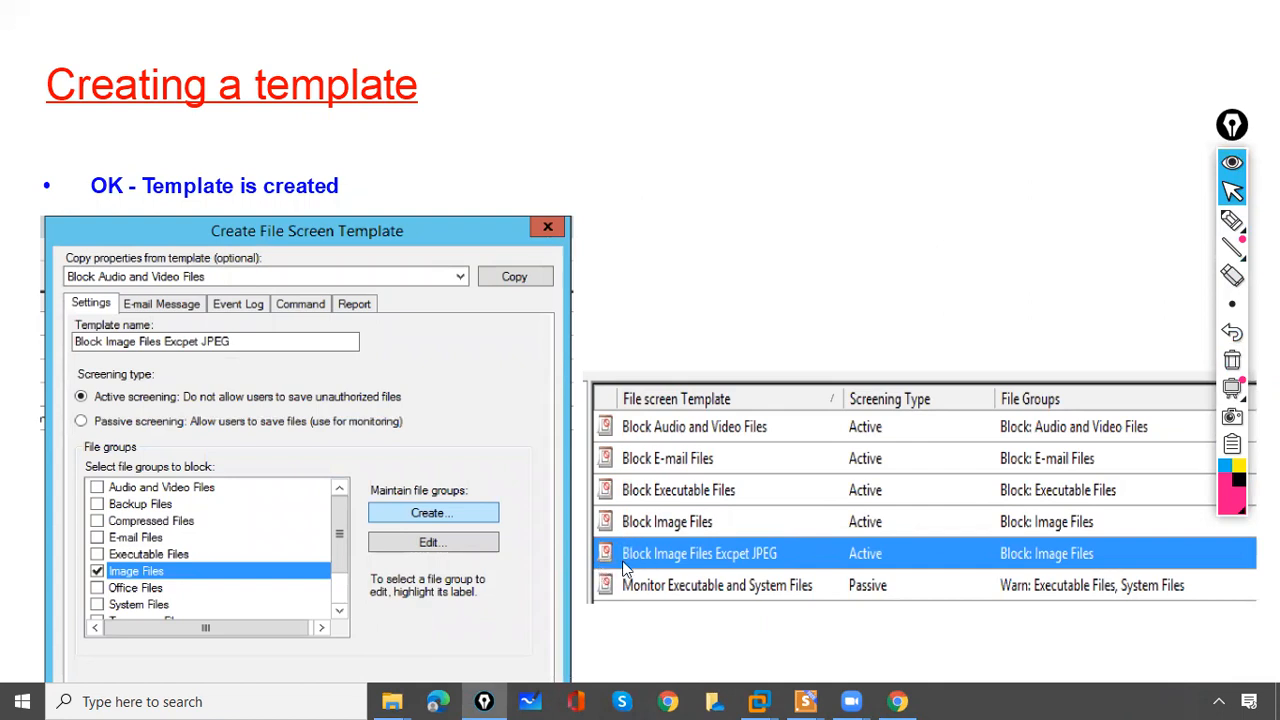
pyautogui.click(692, 478)
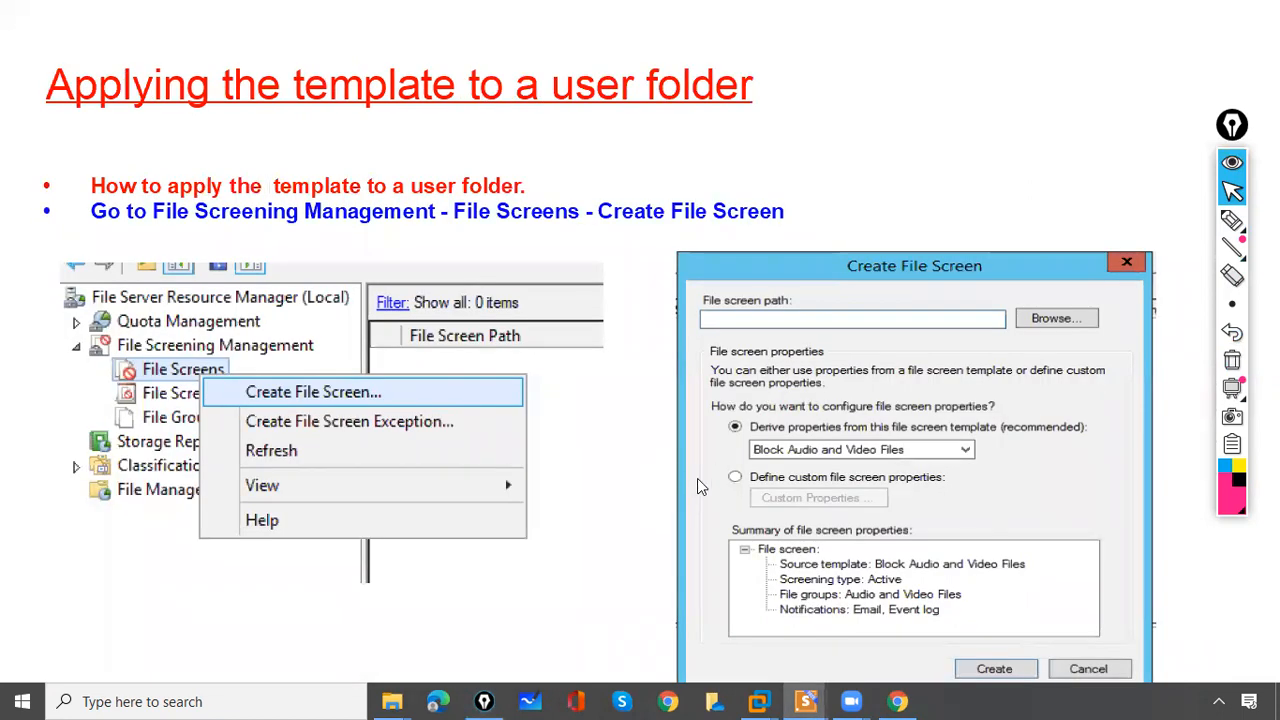
# - Tick File Screens and the Create File Screen step, circle the file screen path, then move on
pyautogui.click(1232, 219)
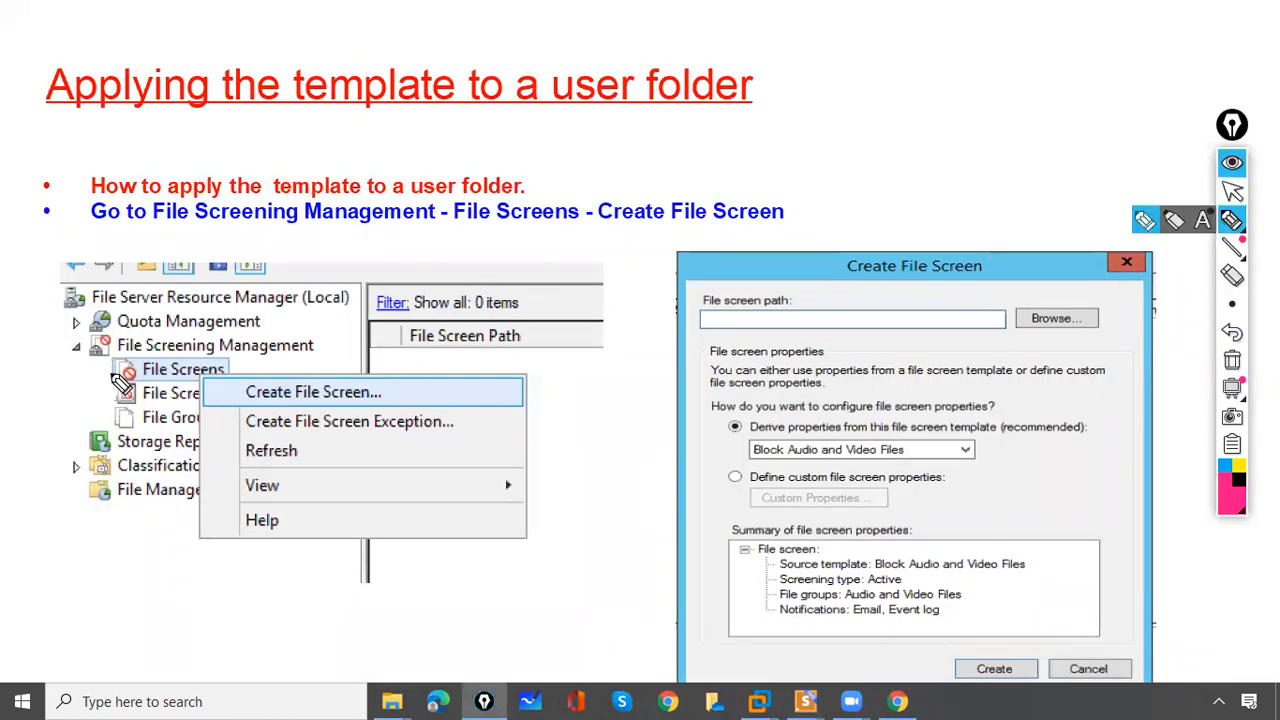
pyautogui.moveTo(108, 366); pyautogui.dragTo(145, 356)
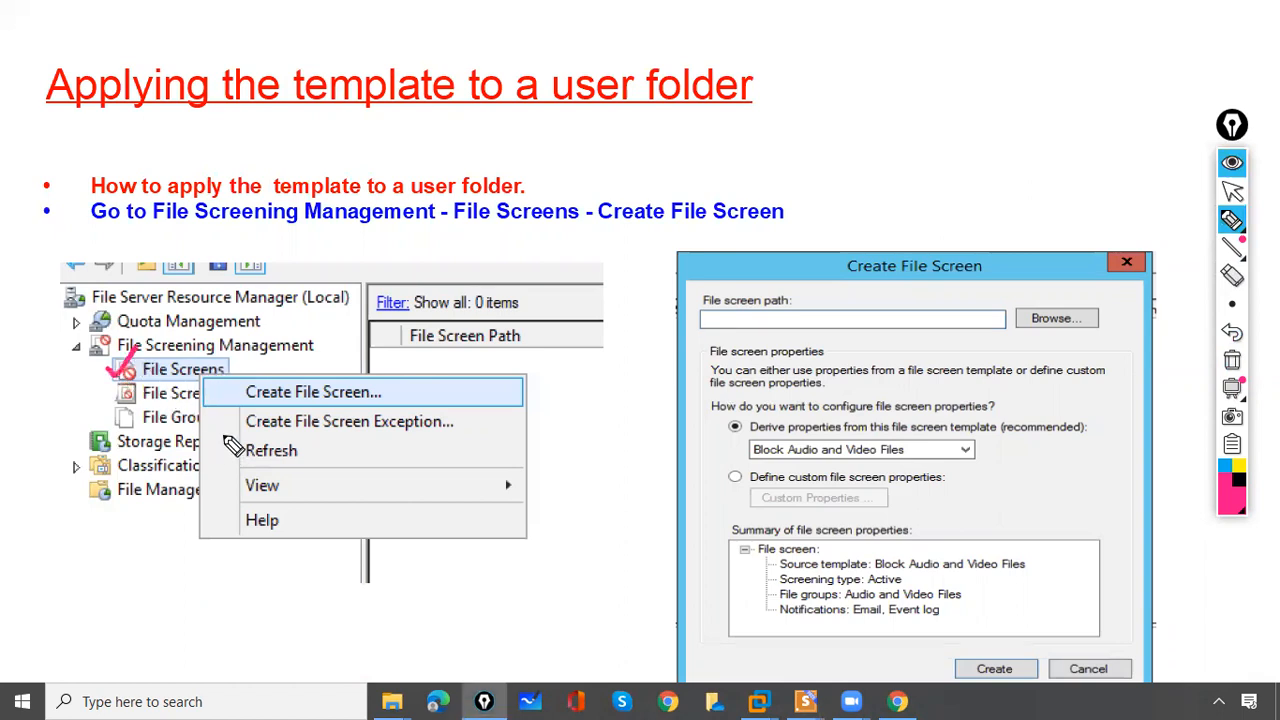
pyautogui.moveTo(214, 388); pyautogui.dragTo(240, 380)
pyautogui.moveTo(698, 305); pyautogui.dragTo(714, 345)
pyautogui.moveTo(996, 292)
pyautogui.mouseDown()
pyautogui.moveTo(976, 340)
pyautogui.moveTo(1070, 298)
pyautogui.mouseUp()
pyautogui.click(1232, 365)
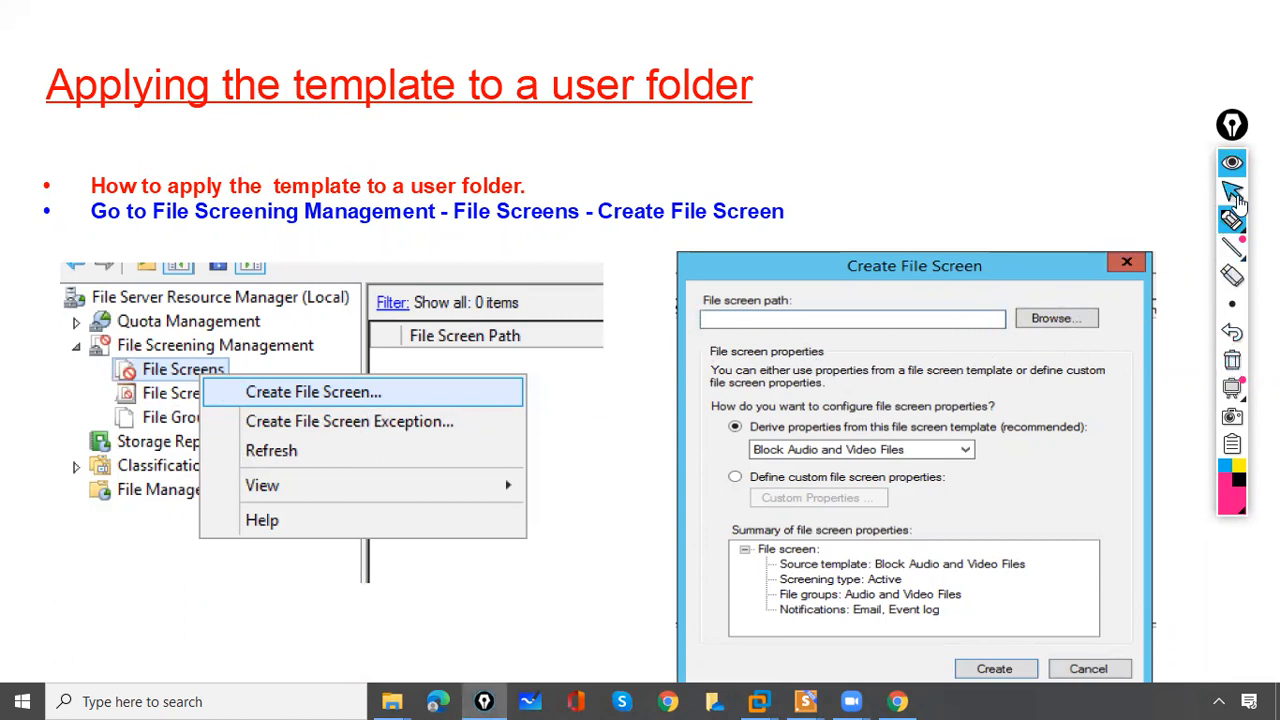
pyautogui.click(728, 344)
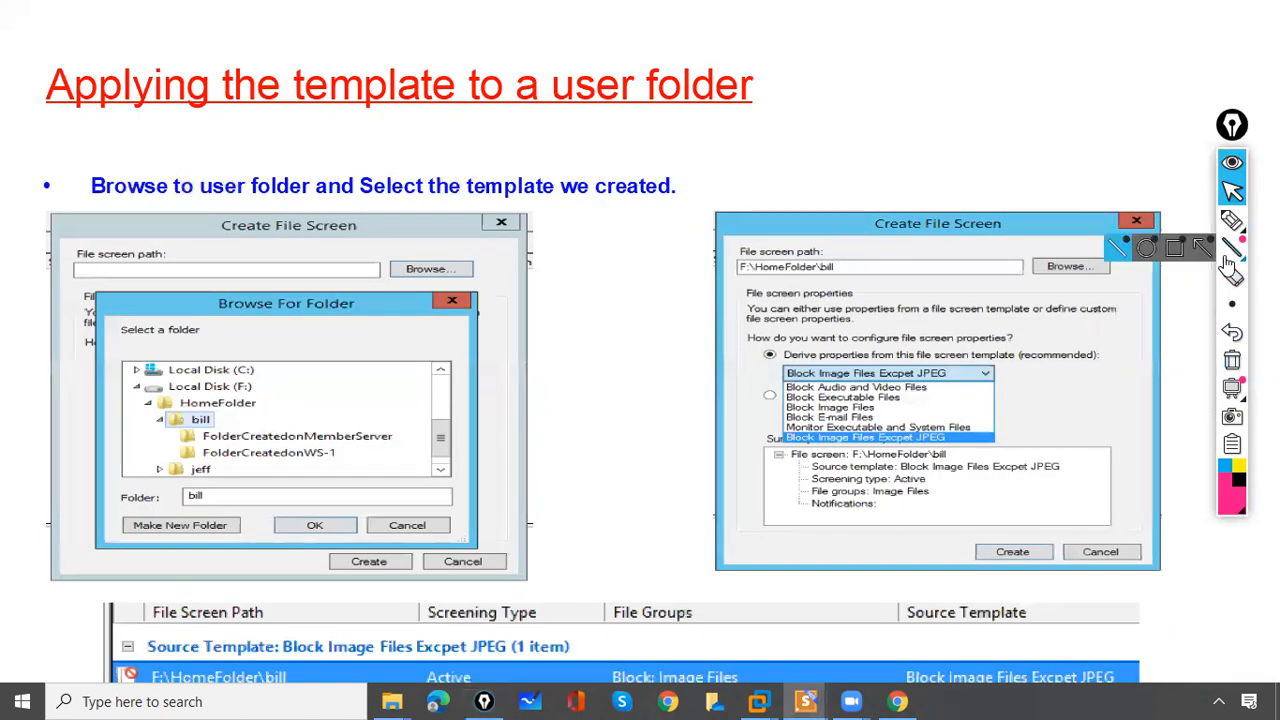
# - Tick Local Disk (F:) and mark the bill folder path, then clear the ink
pyautogui.click(1232, 221)
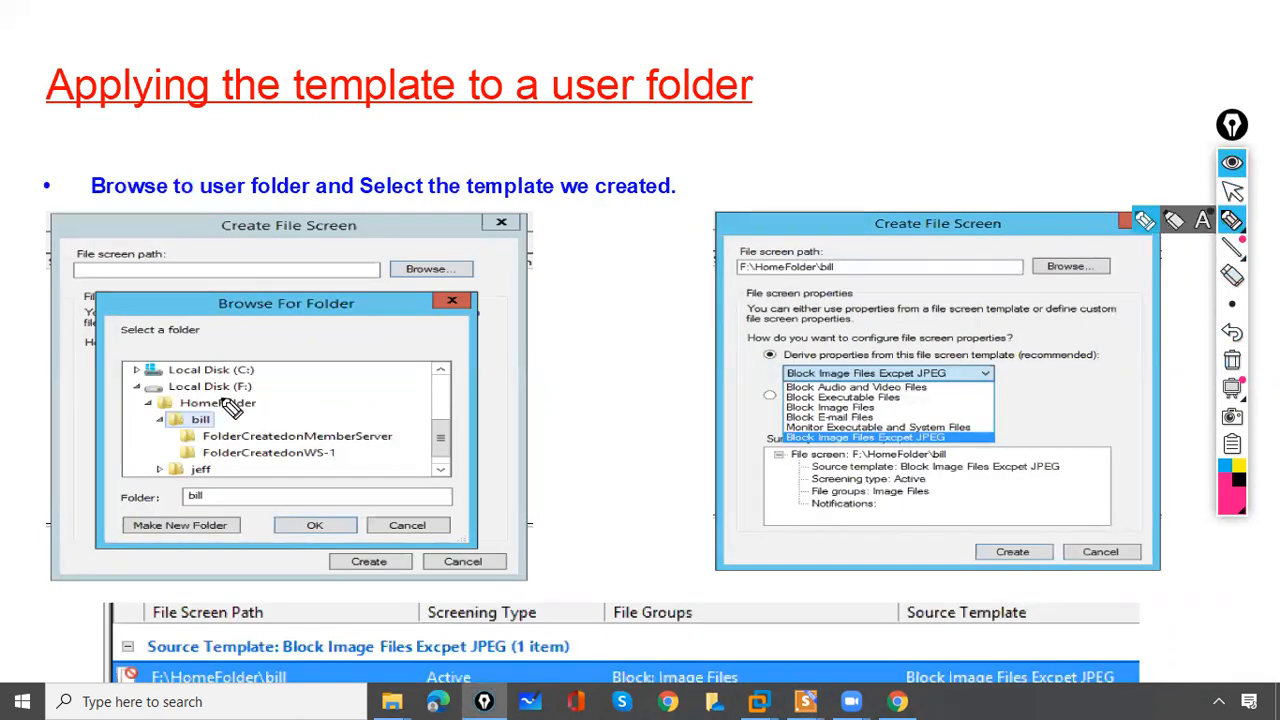
pyautogui.moveTo(131, 377)
pyautogui.mouseDown()
pyautogui.moveTo(160, 371)
pyautogui.moveTo(175, 409)
pyautogui.moveTo(196, 413)
pyautogui.mouseUp()
pyautogui.moveTo(778, 256)
pyautogui.mouseDown()
pyautogui.moveTo(742, 256)
pyautogui.moveTo(858, 296)
pyautogui.moveTo(745, 290)
pyautogui.mouseUp()
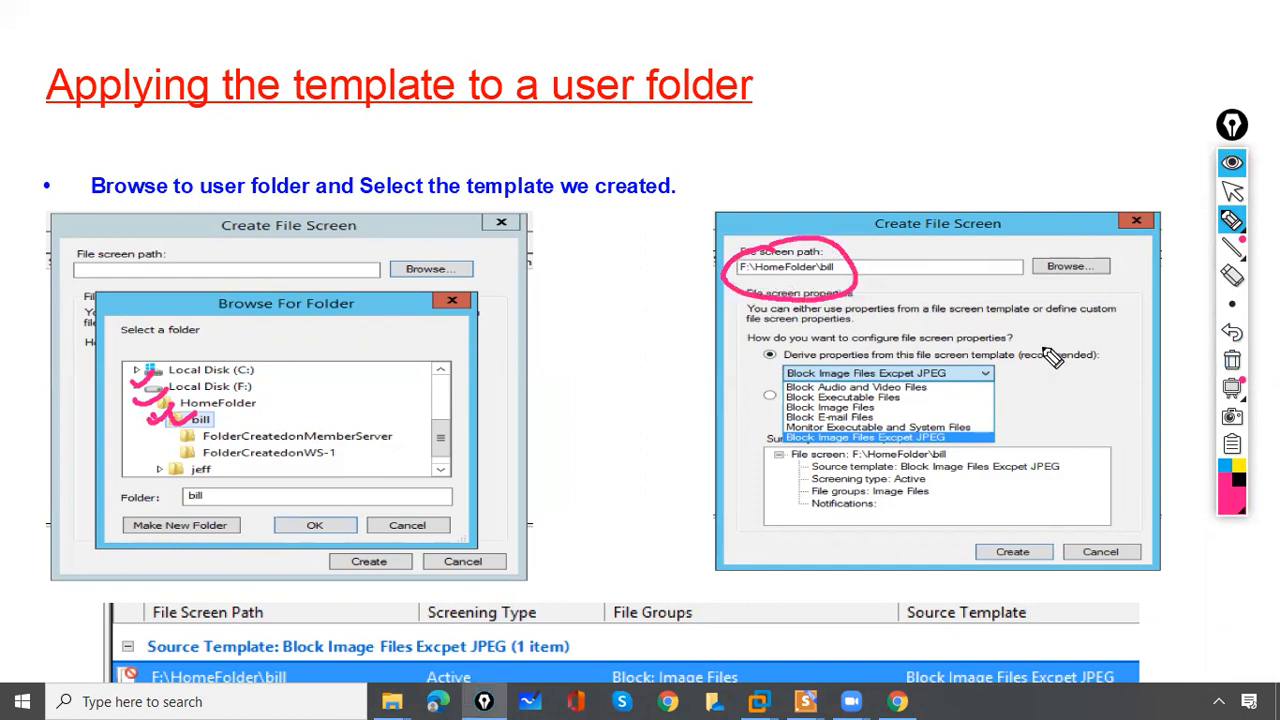
pyautogui.click(1232, 360)
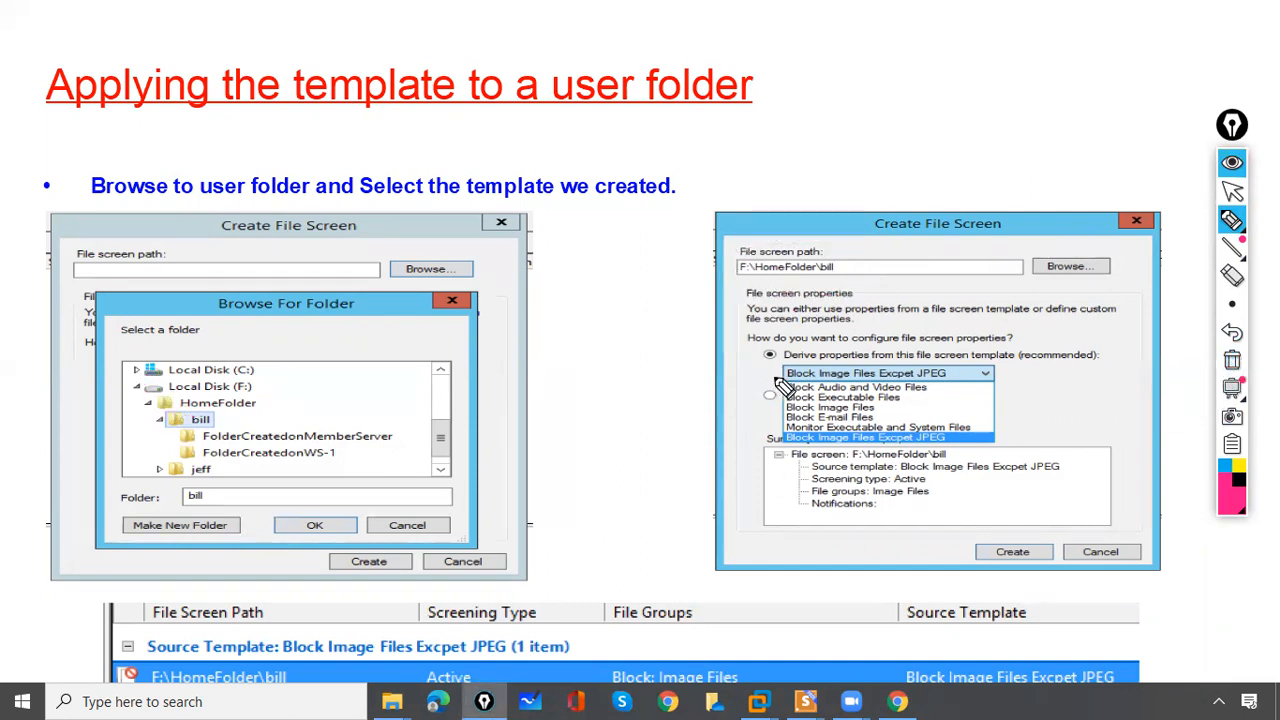
# - Circle the derive-properties option and underline the Block Image Files Excpet JPEG template, then erase
pyautogui.moveTo(780, 340)
pyautogui.mouseDown()
pyautogui.moveTo(750, 360)
pyautogui.moveTo(782, 345)
pyautogui.mouseUp()
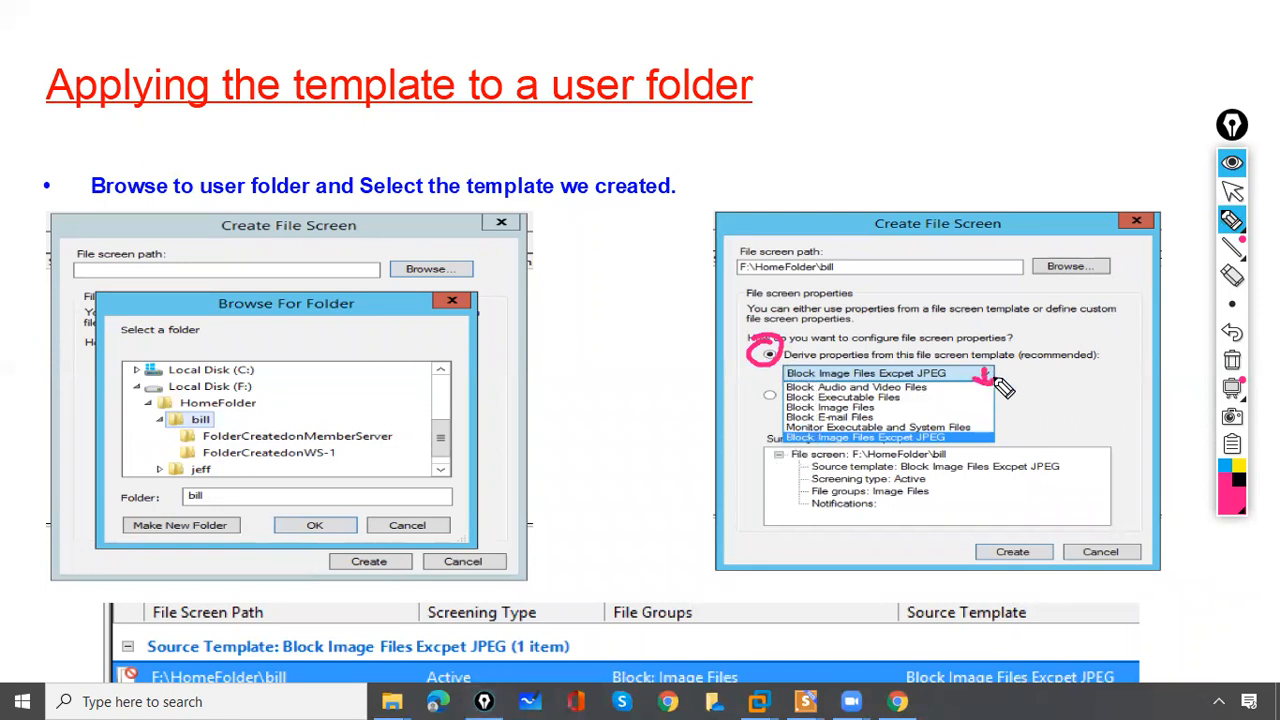
pyautogui.moveTo(765, 433); pyautogui.dragTo(792, 427)
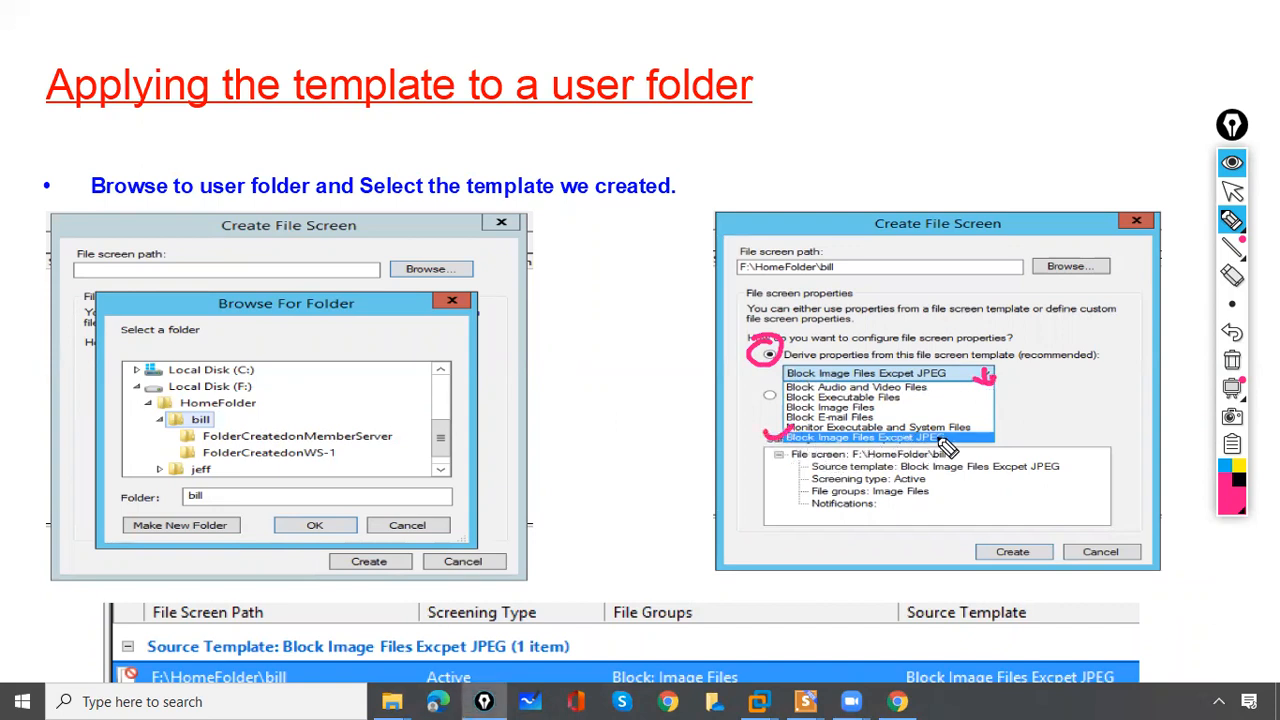
pyautogui.click(1232, 361)
pyautogui.moveTo(770, 440); pyautogui.dragTo(951, 430)
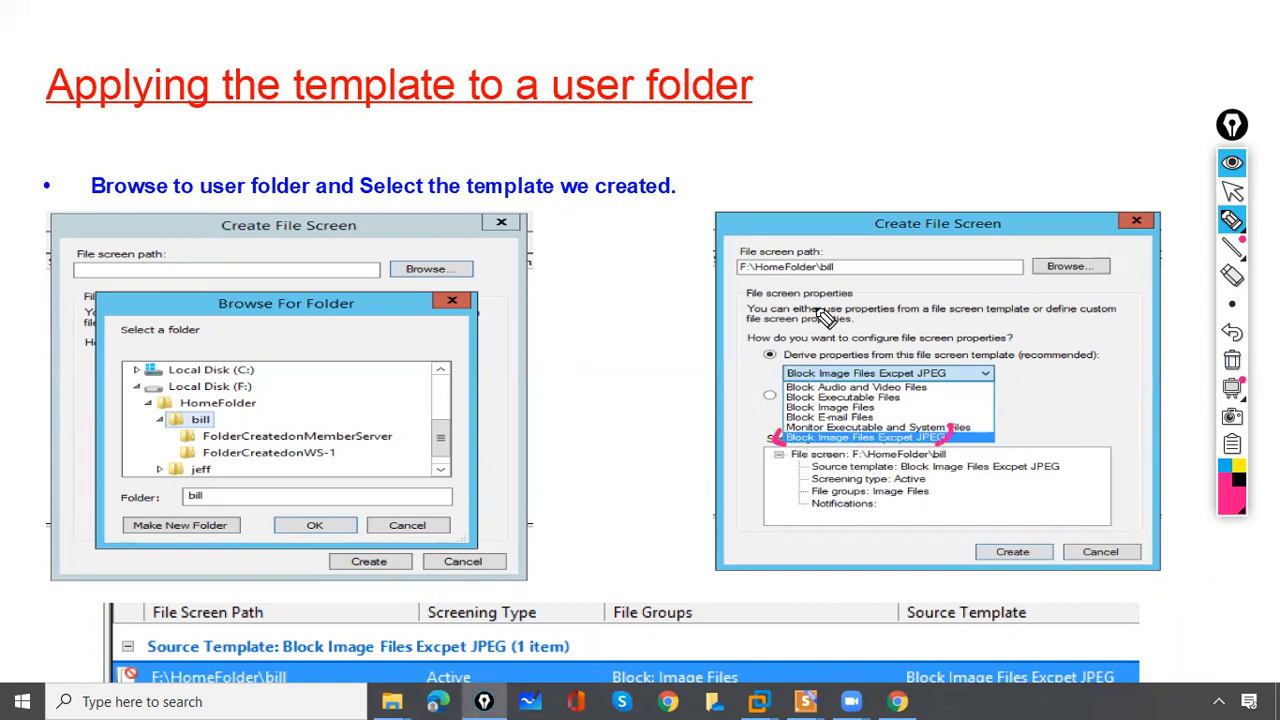
pyautogui.click(1232, 361)
# - Tick the F:\HomeFolder\bill file screen row and advance to the Verification slide
pyautogui.moveTo(114, 661)
pyautogui.mouseDown()
pyautogui.moveTo(121, 671)
pyautogui.moveTo(136, 652)
pyautogui.mouseUp()
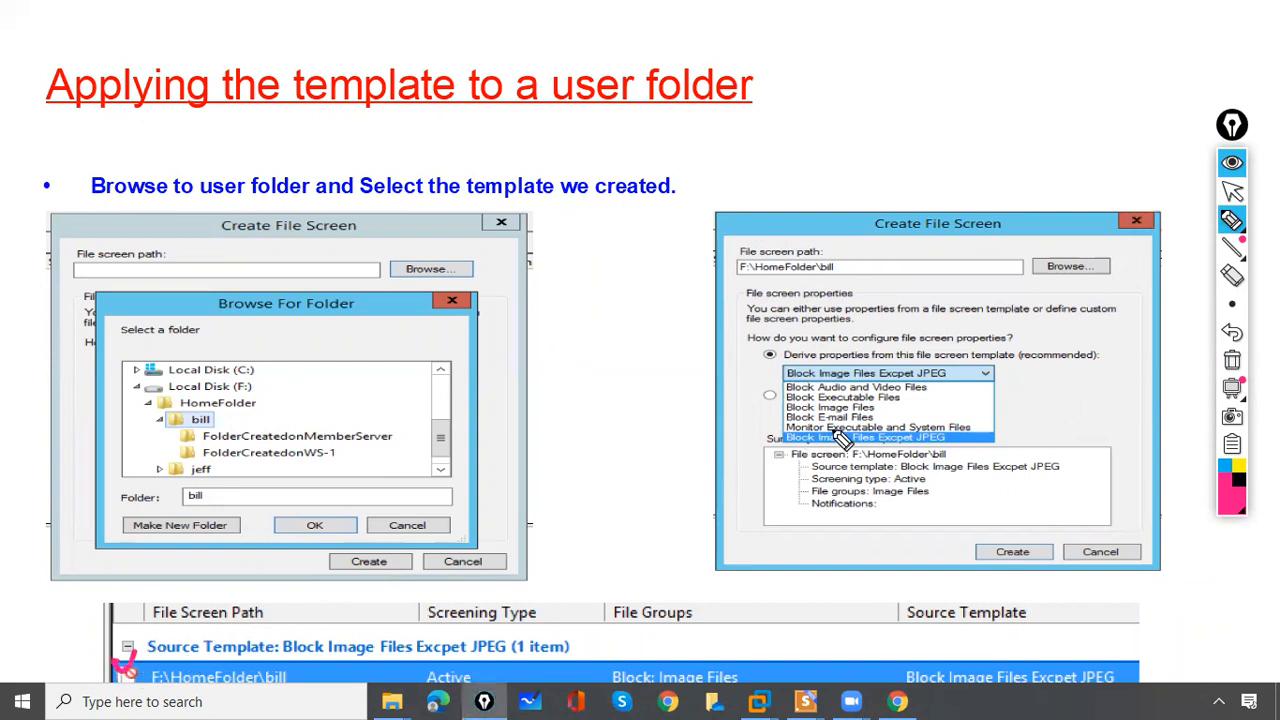
pyautogui.click(1236, 192)
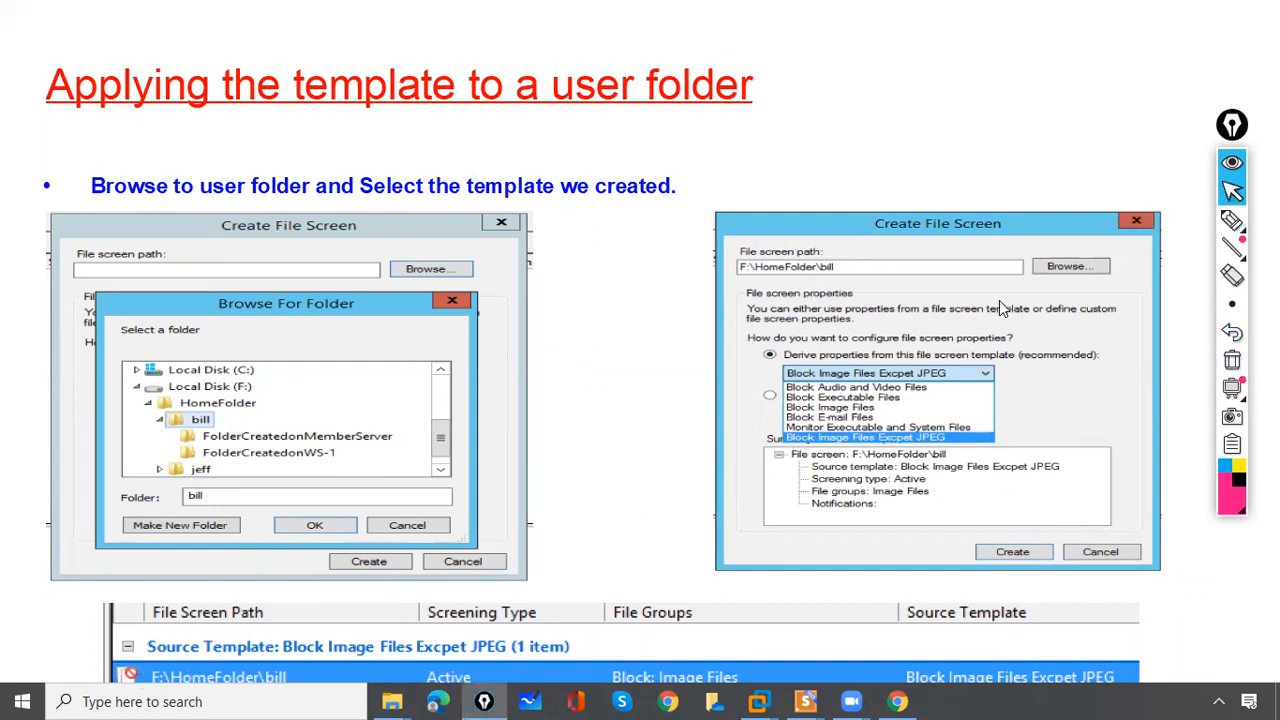
pyautogui.click(1006, 308)
pyautogui.click(1233, 220)
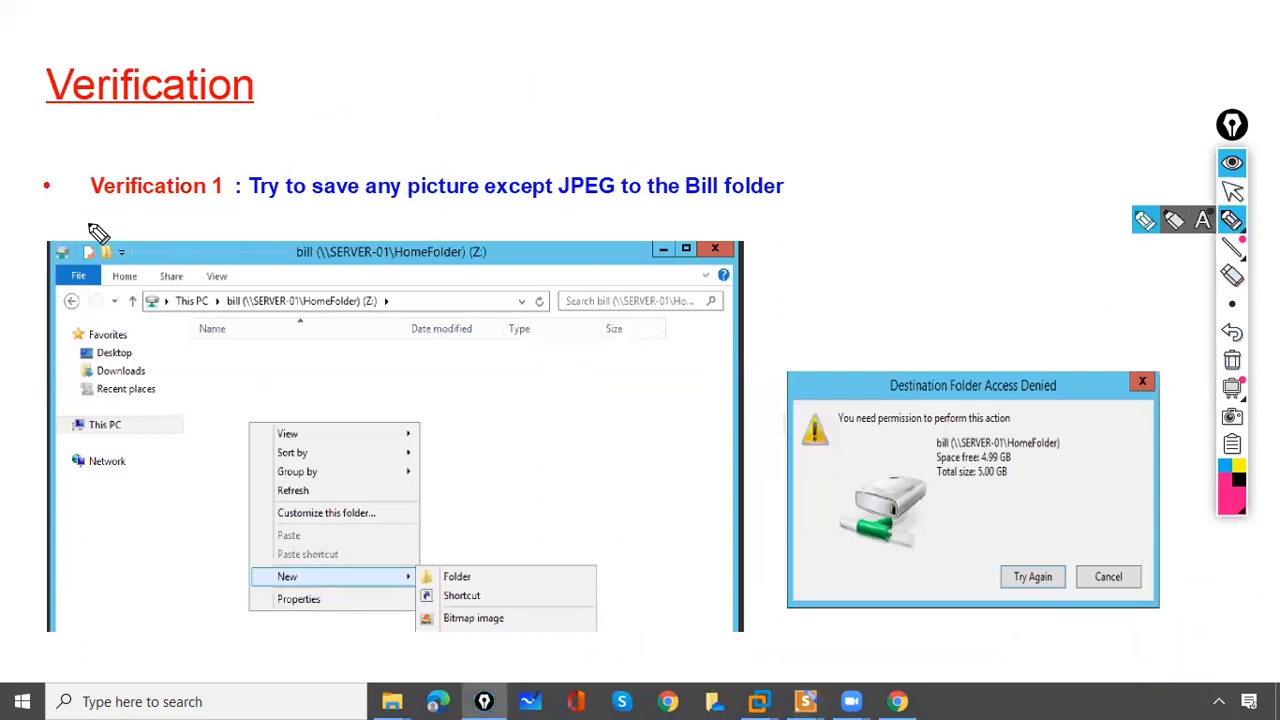
# - On Verification 1, mark the Bitmap image entry and access-denied message, then clear the ink
pyautogui.moveTo(35, 182)
pyautogui.mouseDown()
pyautogui.moveTo(52, 193)
pyautogui.moveTo(76, 166)
pyautogui.mouseUp()
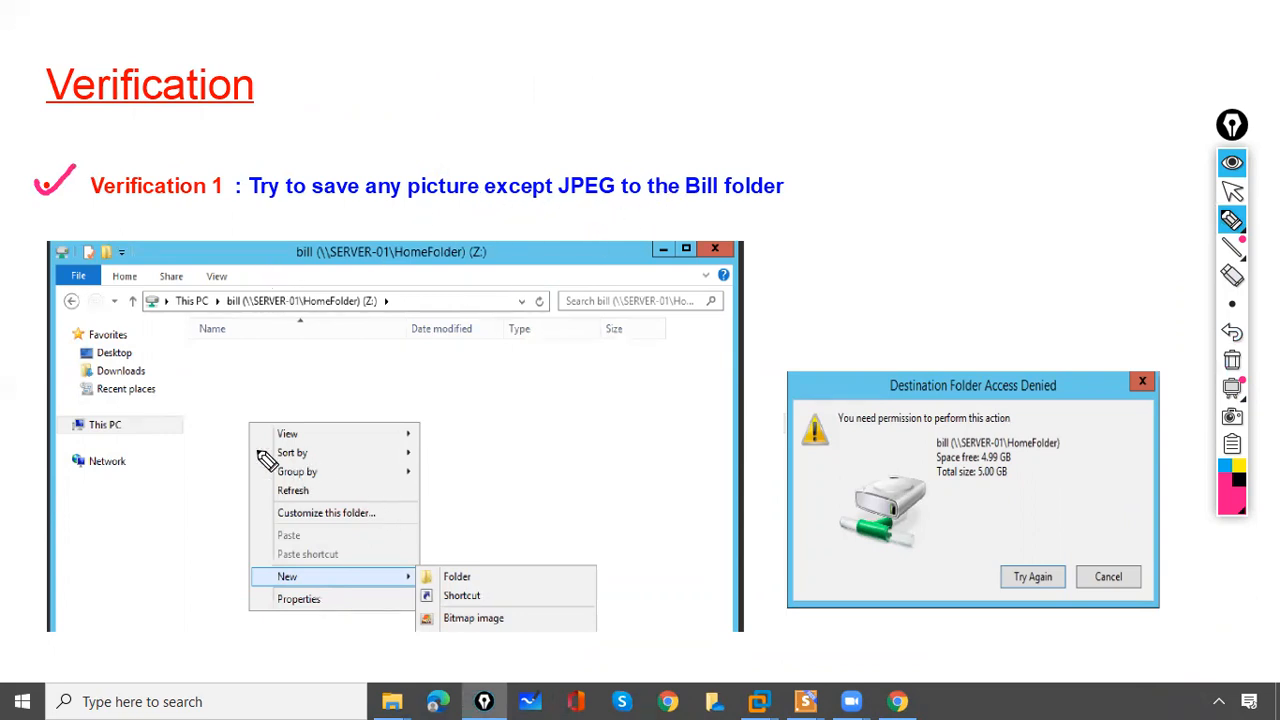
pyautogui.moveTo(495, 622)
pyautogui.mouseDown()
pyautogui.moveTo(470, 612)
pyautogui.moveTo(449, 640)
pyautogui.moveTo(527, 582)
pyautogui.mouseUp()
pyautogui.moveTo(802, 386); pyautogui.dragTo(810, 436)
pyautogui.moveTo(1050, 378); pyautogui.dragTo(1060, 440)
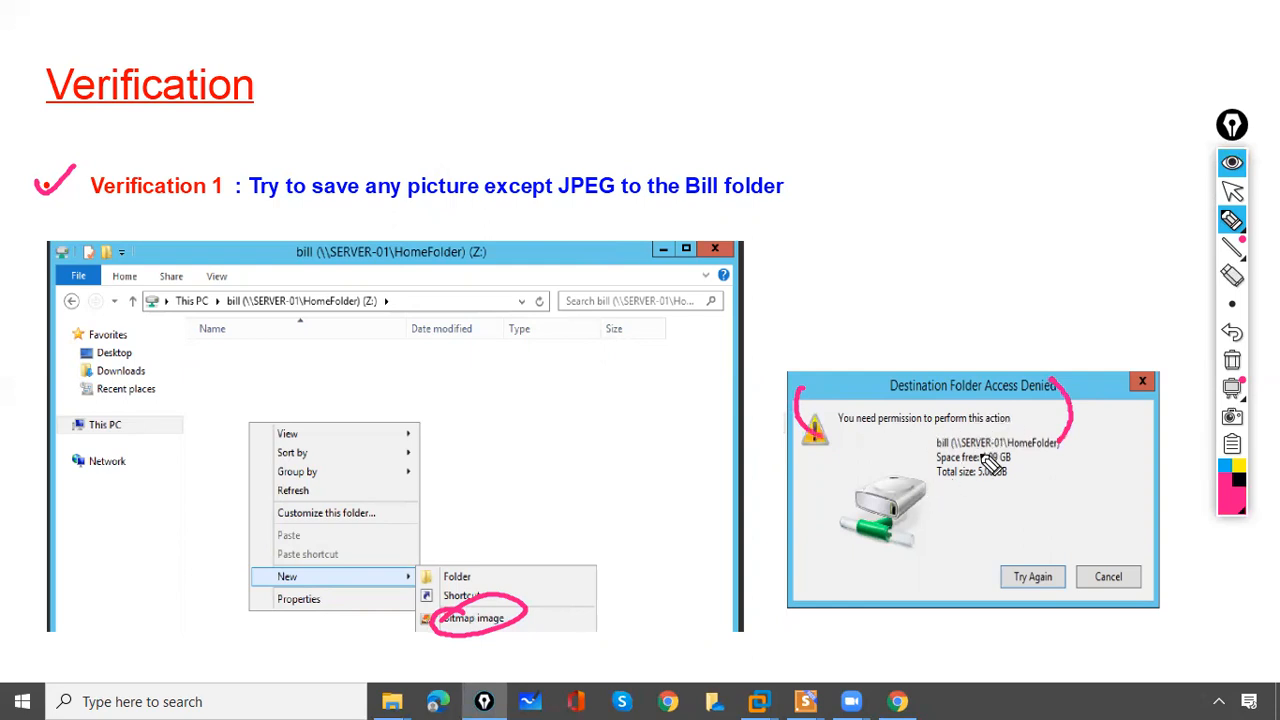
pyautogui.click(1232, 360)
pyautogui.click(1232, 190)
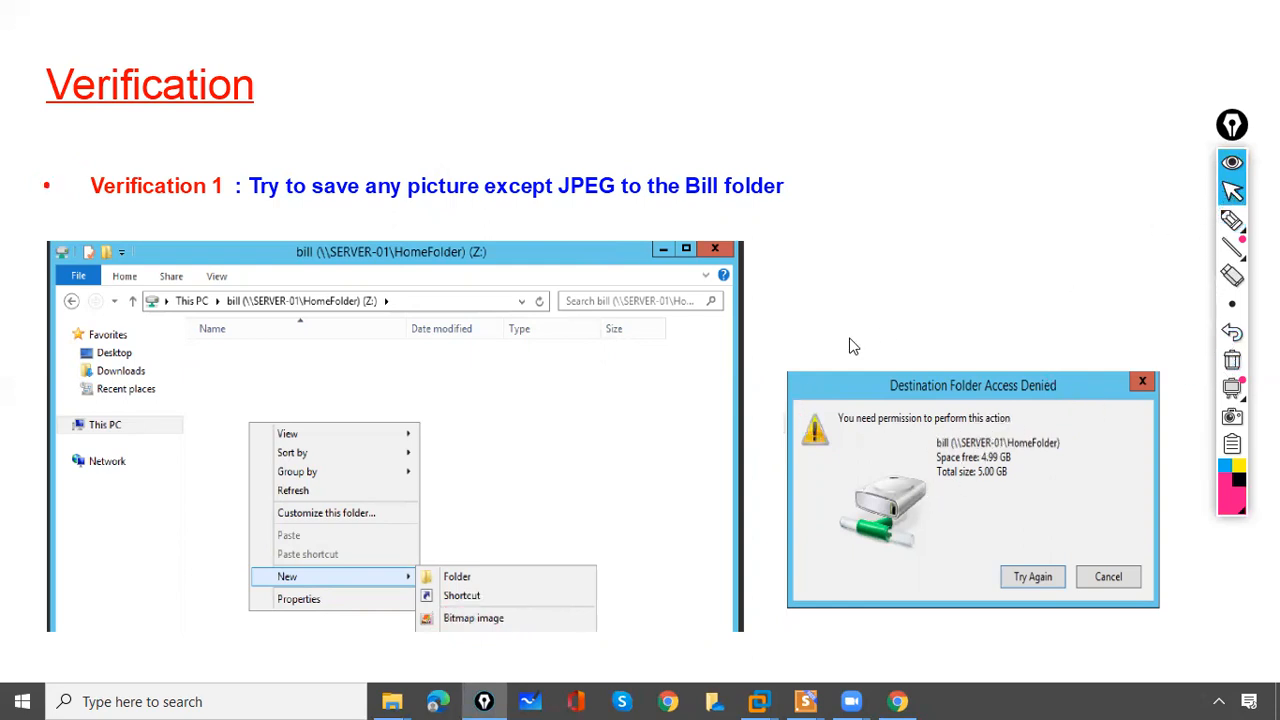
pyautogui.click(790, 328)
# - Circle the jpettest file on Verification 2, clear the ink, and end the slideshow
pyautogui.click(1232, 220)
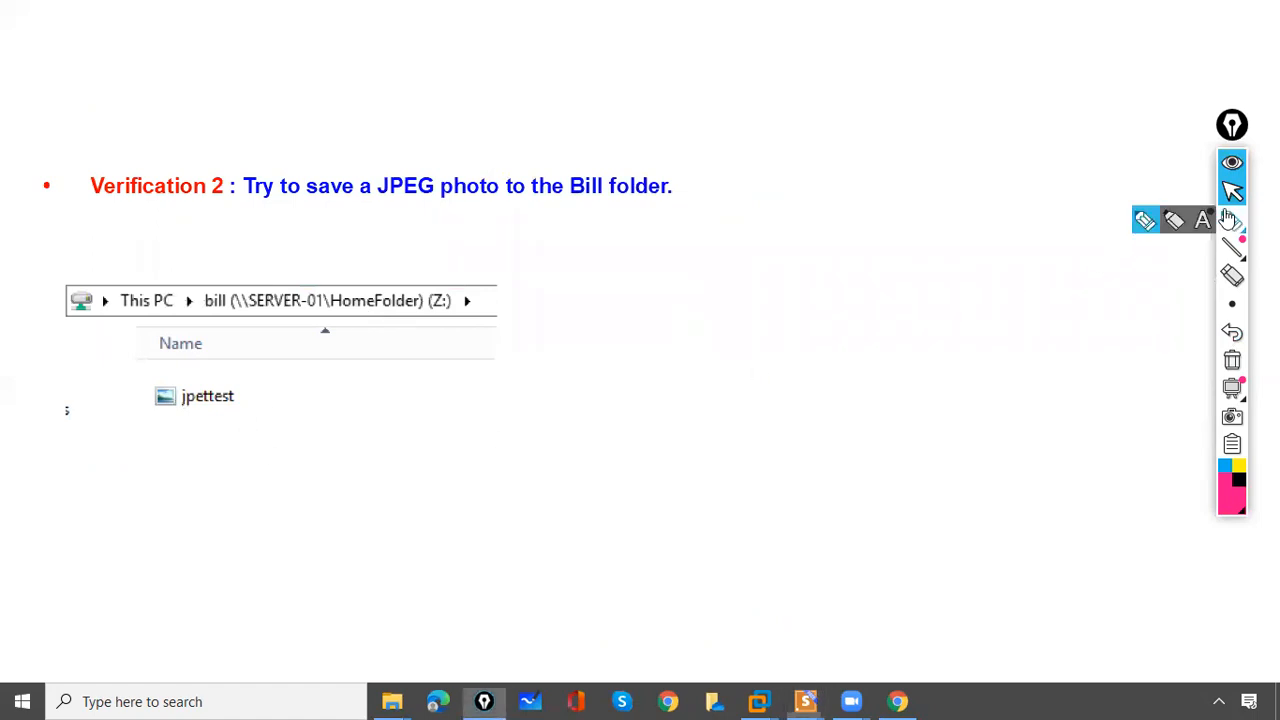
pyautogui.moveTo(207, 393)
pyautogui.mouseDown()
pyautogui.moveTo(214, 451)
pyautogui.moveTo(166, 345)
pyautogui.mouseUp()
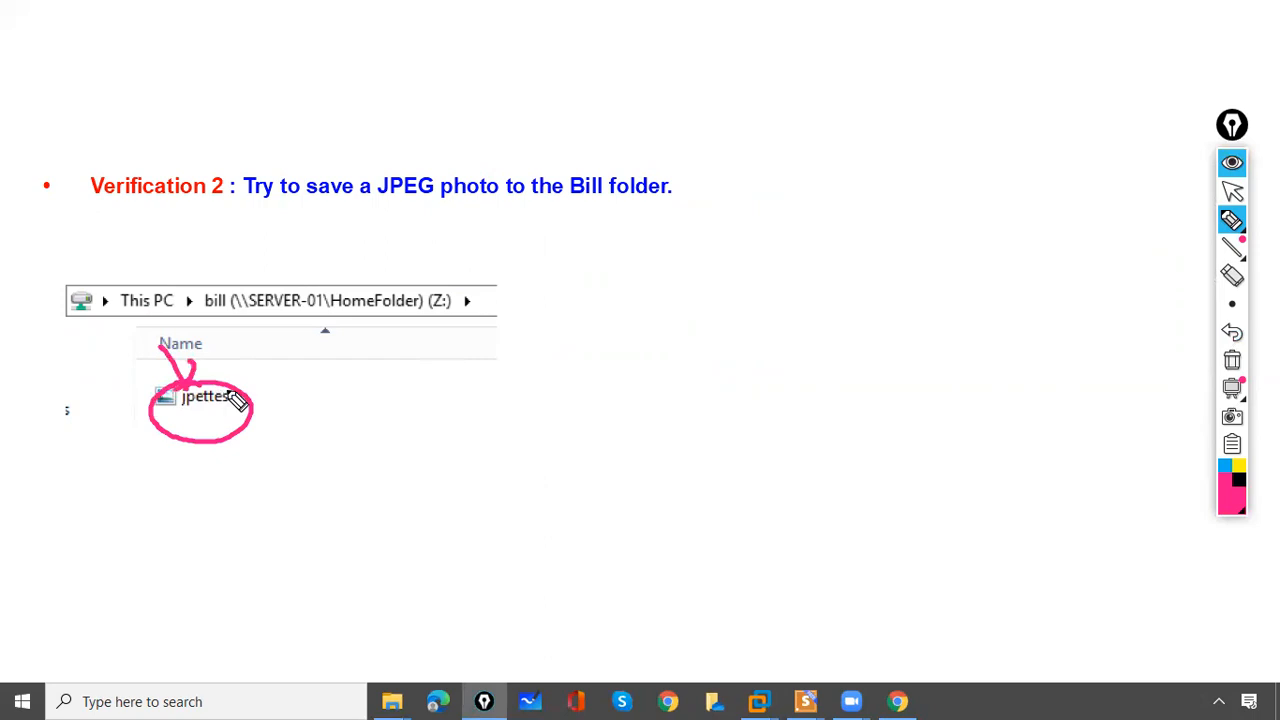
pyautogui.click(1232, 360)
pyautogui.click(1232, 190)
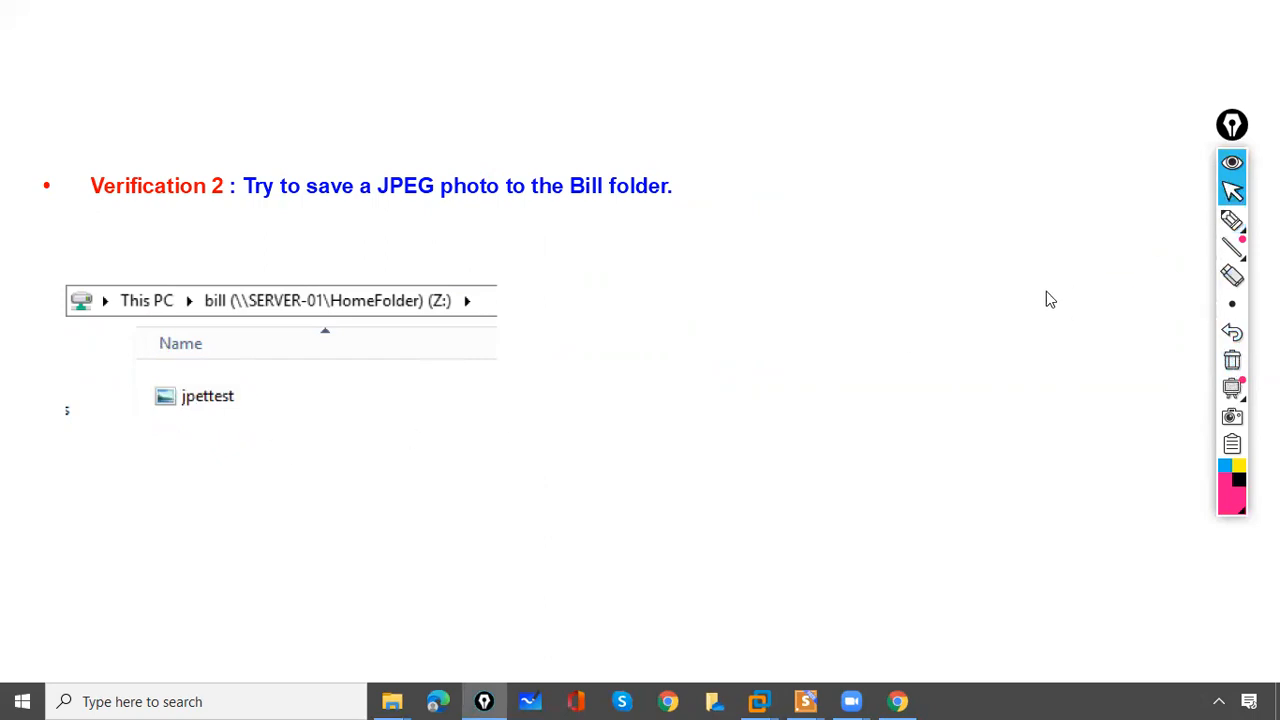
pyautogui.click(1040, 305)
pyautogui.click(1032, 321)
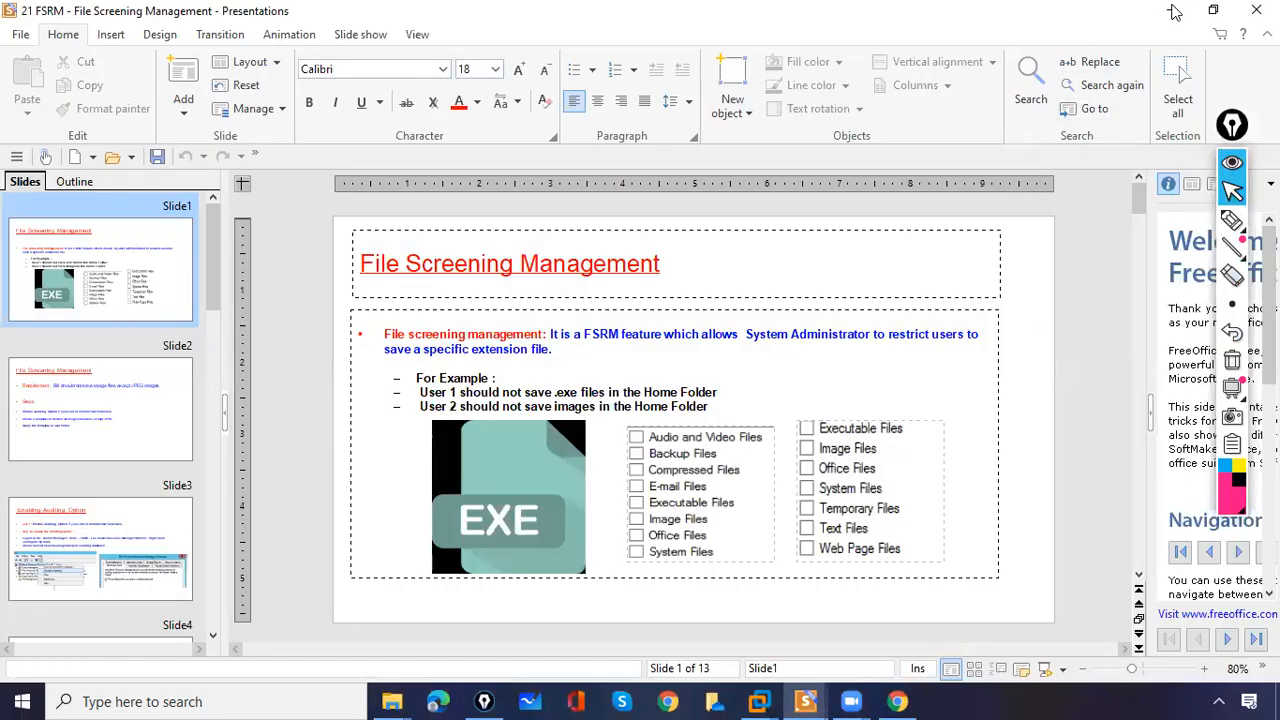
# - Minimize the presentation, open the Server-01 (DC) VM, and send Ctrl+Alt+Del to it
pyautogui.click(1171, 10)
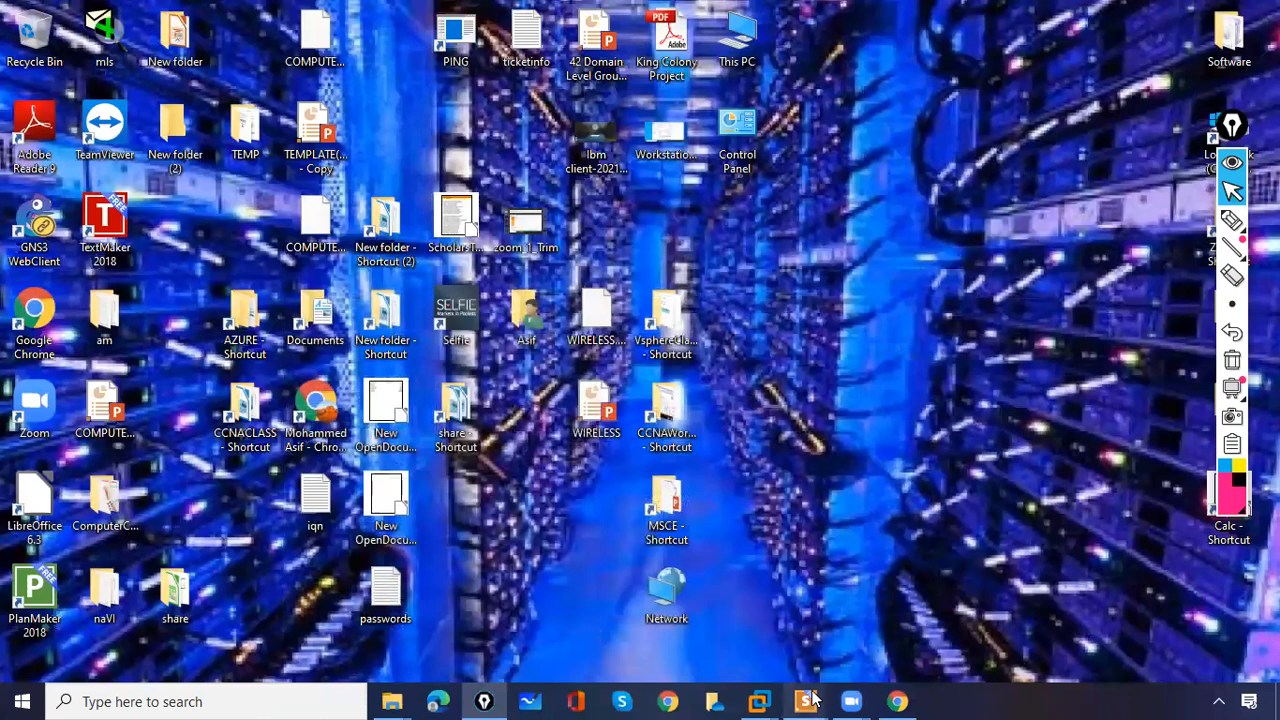
pyautogui.moveTo(758, 701)
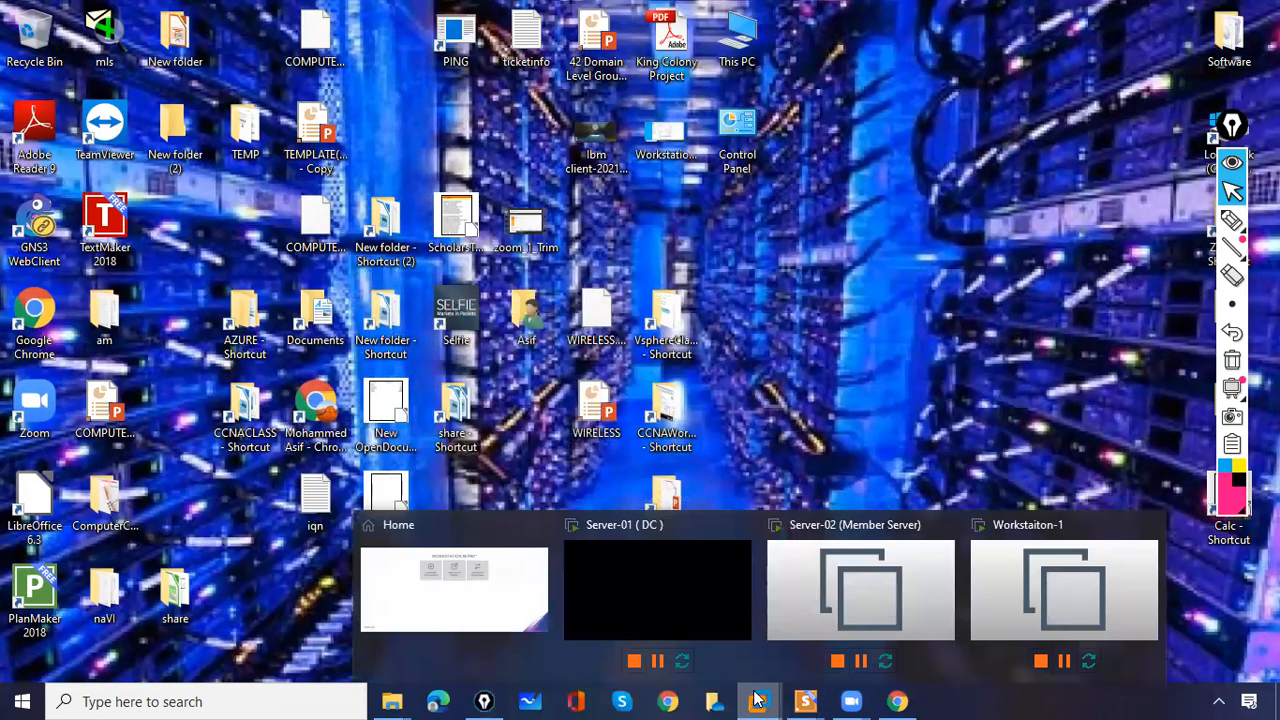
pyautogui.click(611, 598)
pyautogui.click(460, 458)
pyautogui.hotkey('ctrl', 'alt')
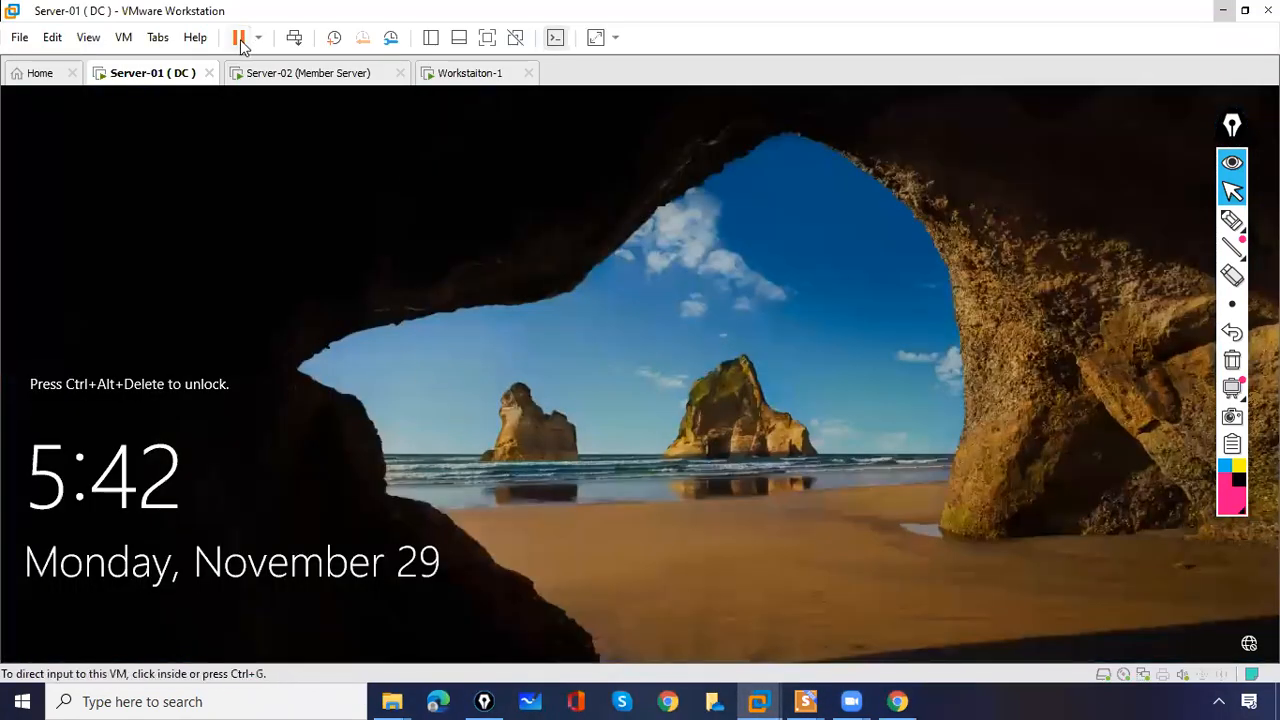
pyautogui.click(294, 38)
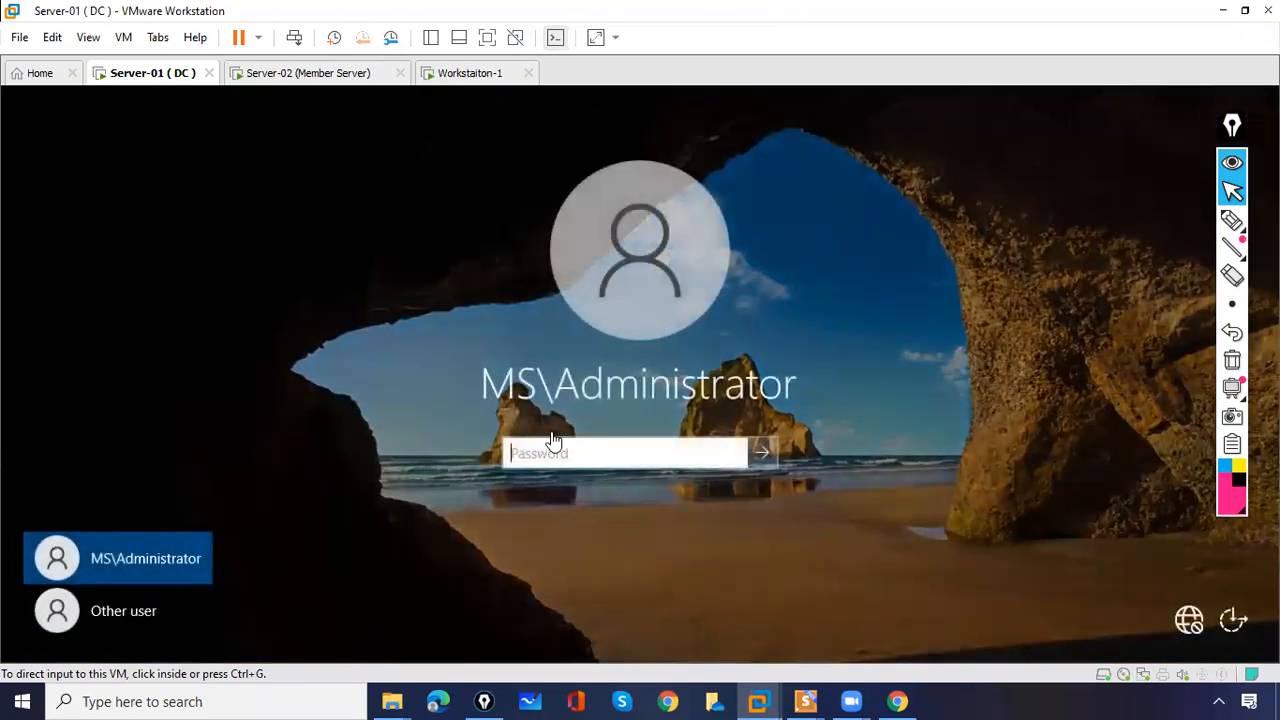
# - Sign in by entering the administrator password
pyautogui.click(550, 457)
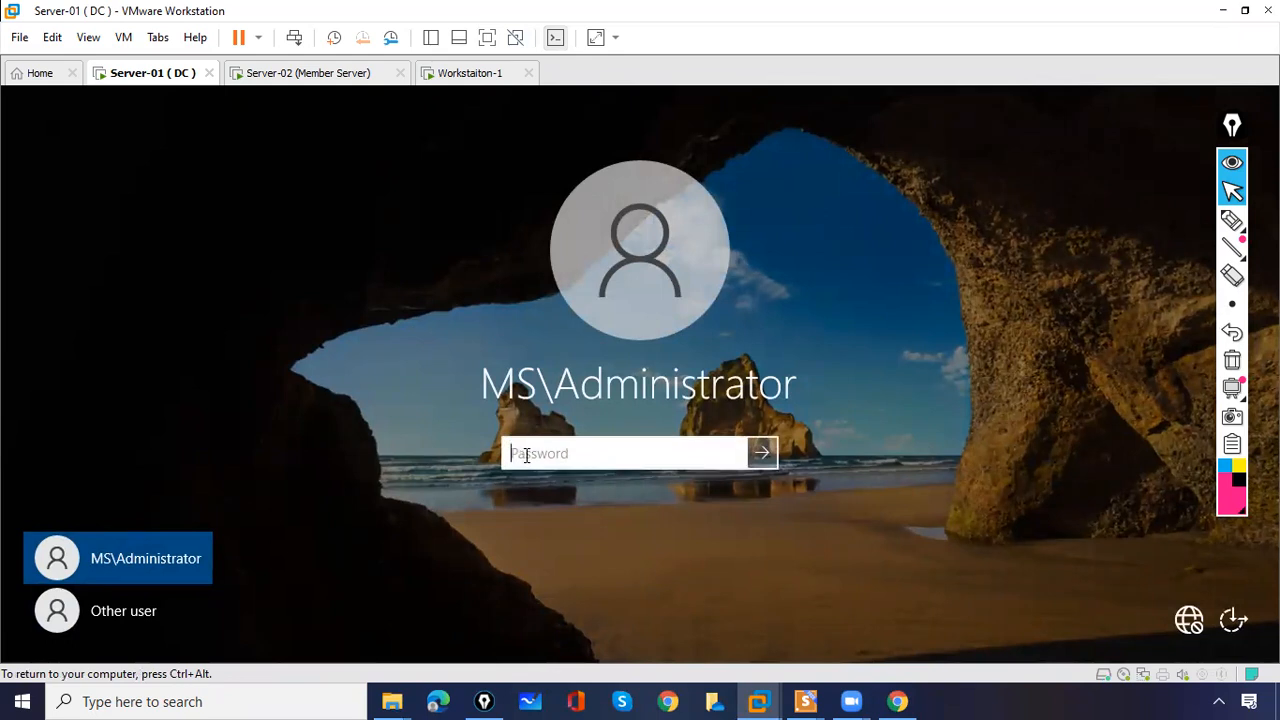
pyautogui.write('Pas')
pyautogui.press('Return')
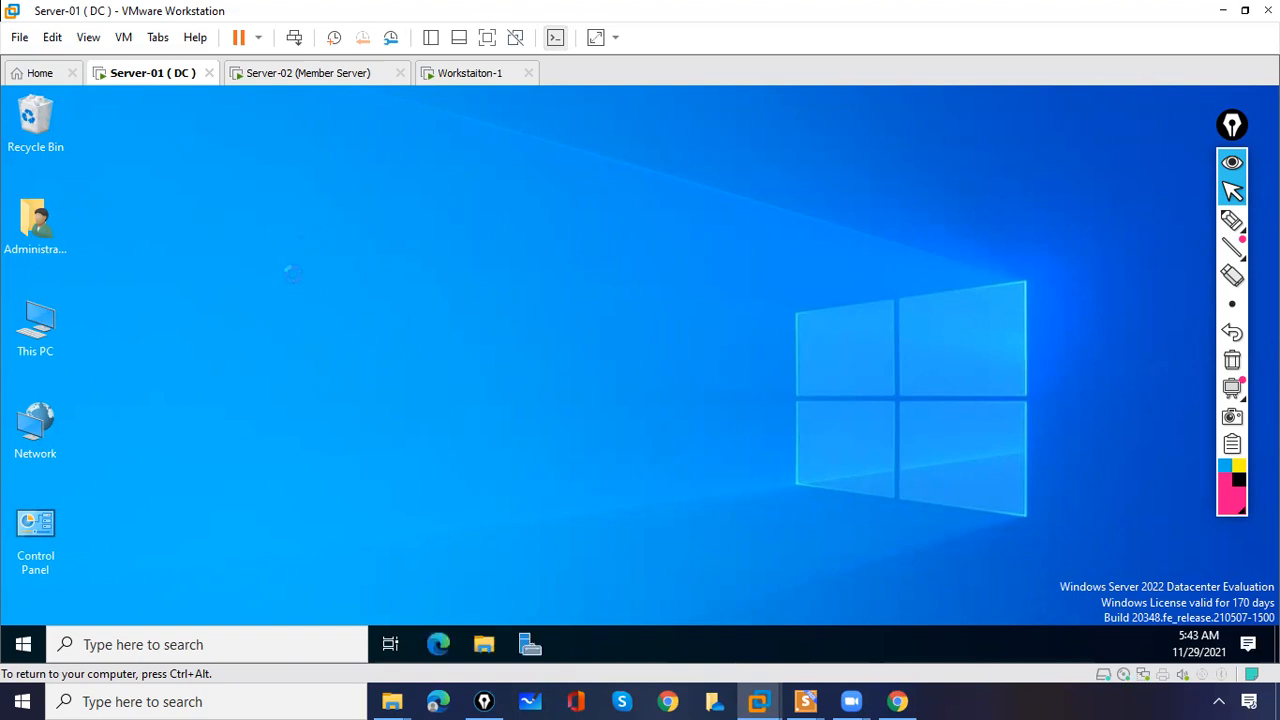
# - Refresh the desktop and confirm the Shutdown Event Tracker report with OK
pyautogui.rightClick(292, 275)
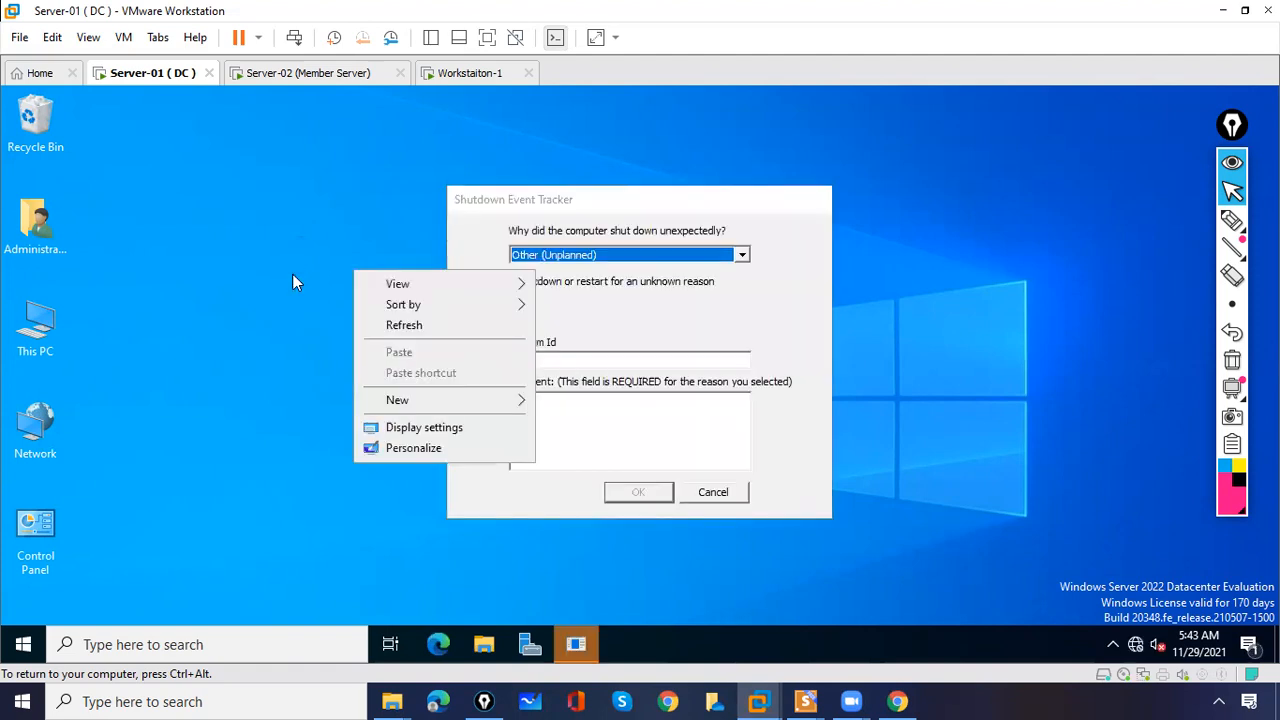
pyautogui.click(402, 326)
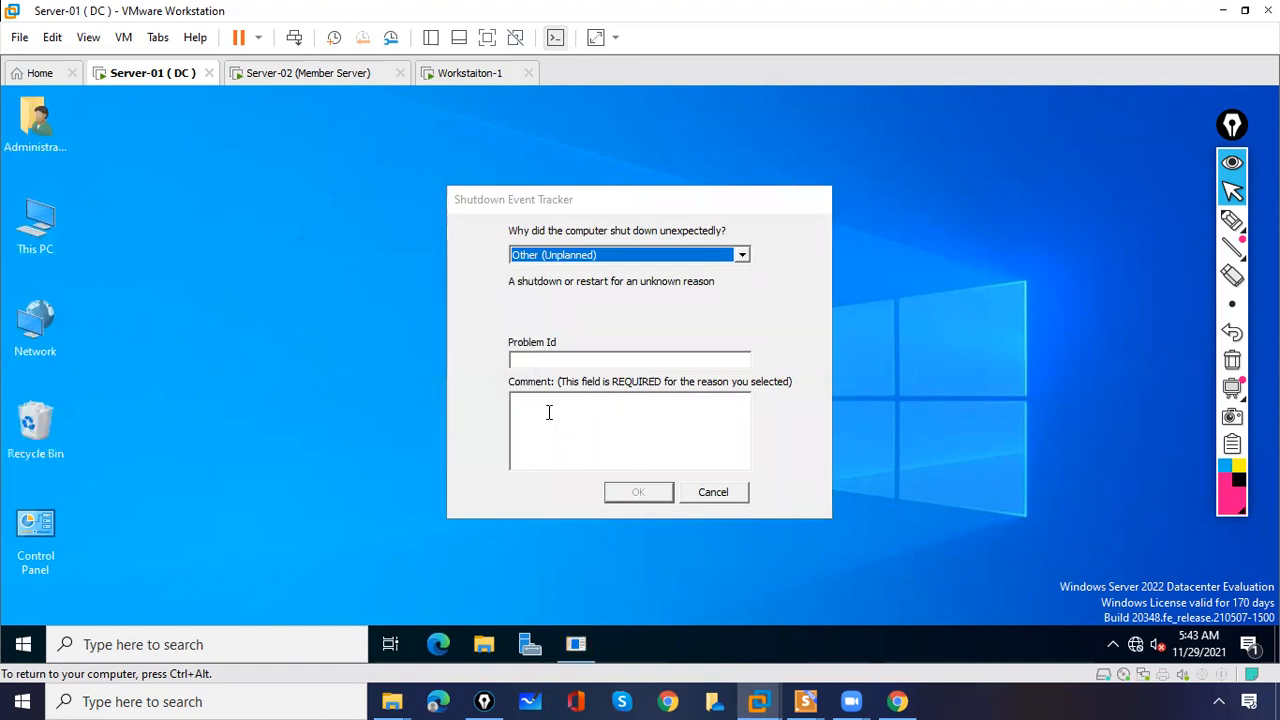
pyautogui.click(554, 414)
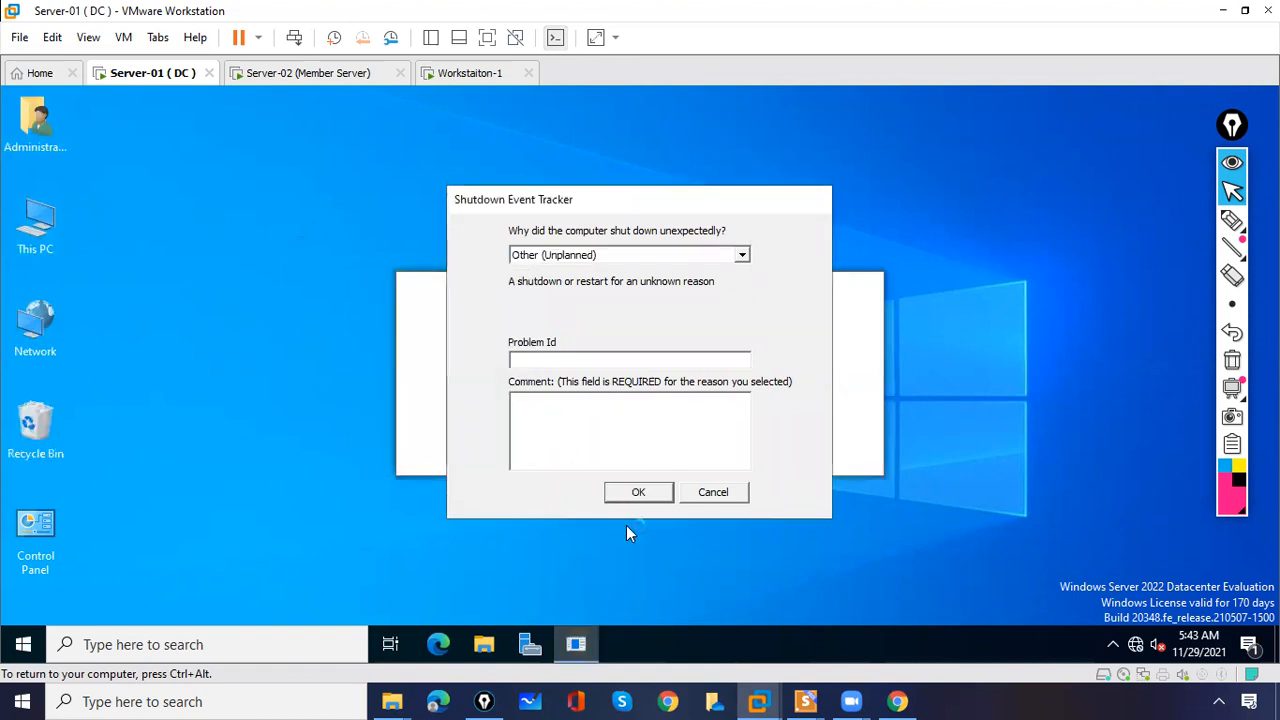
pyautogui.click(638, 491)
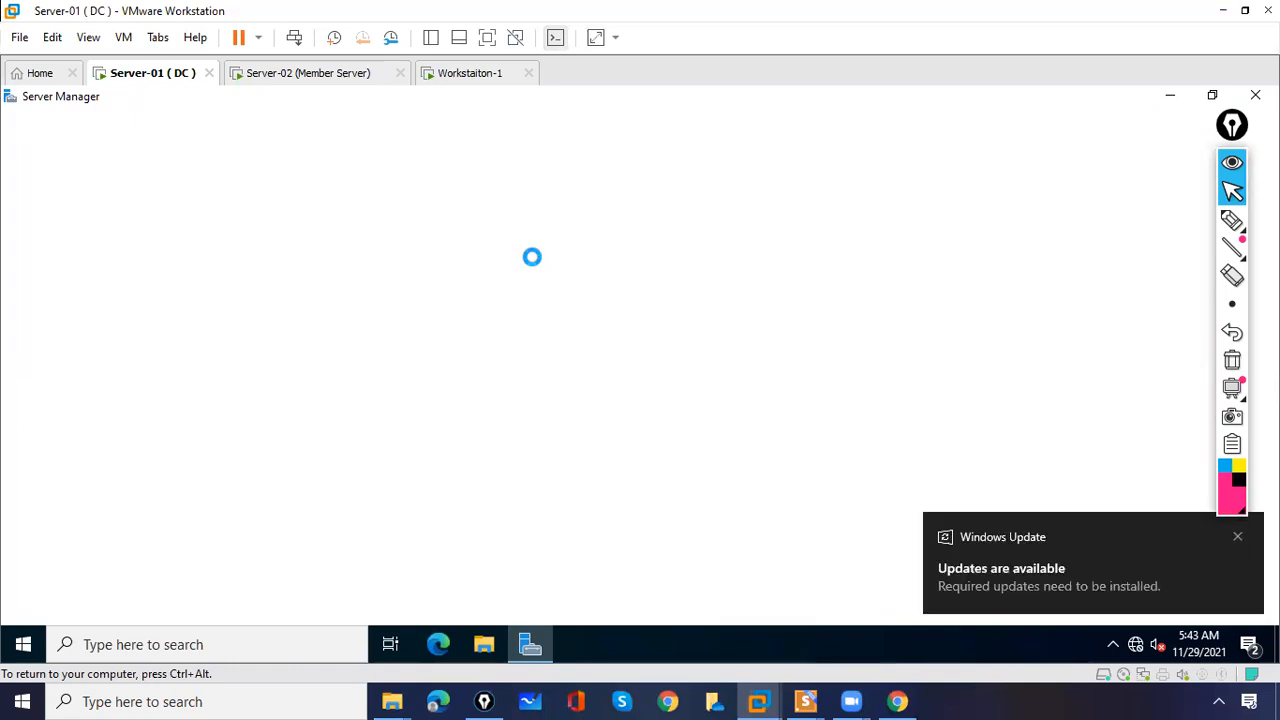
# - Dismiss the Windows Update notice and Admin Center prompt, then launch File Server Resource Manager from Tools
pyautogui.click(1239, 540)
pyautogui.click(1239, 540)
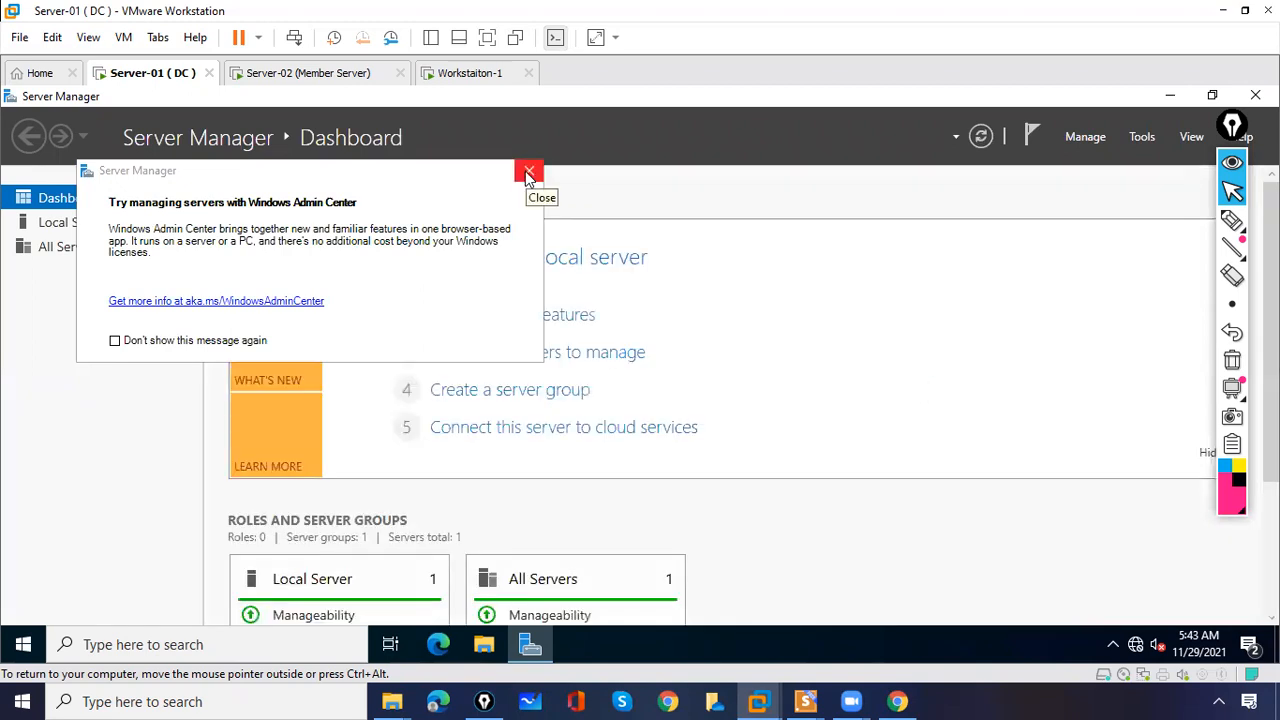
pyautogui.click(204, 140)
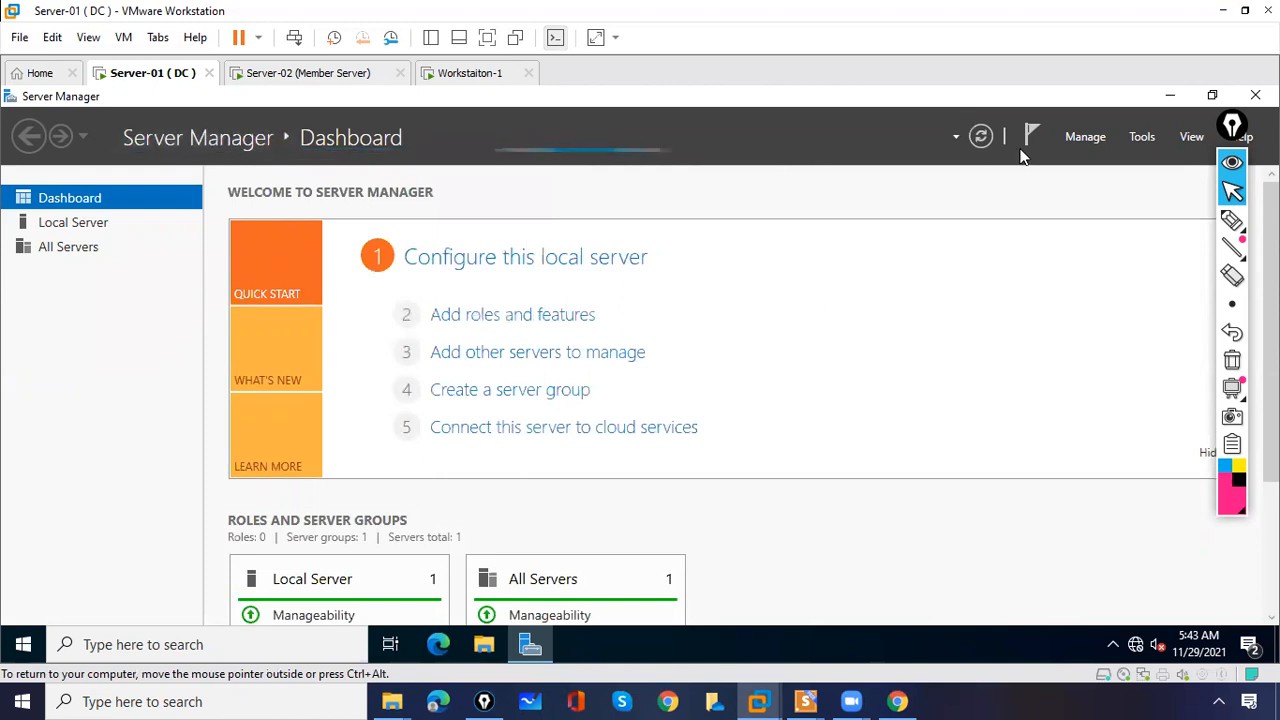
pyautogui.click(1144, 139)
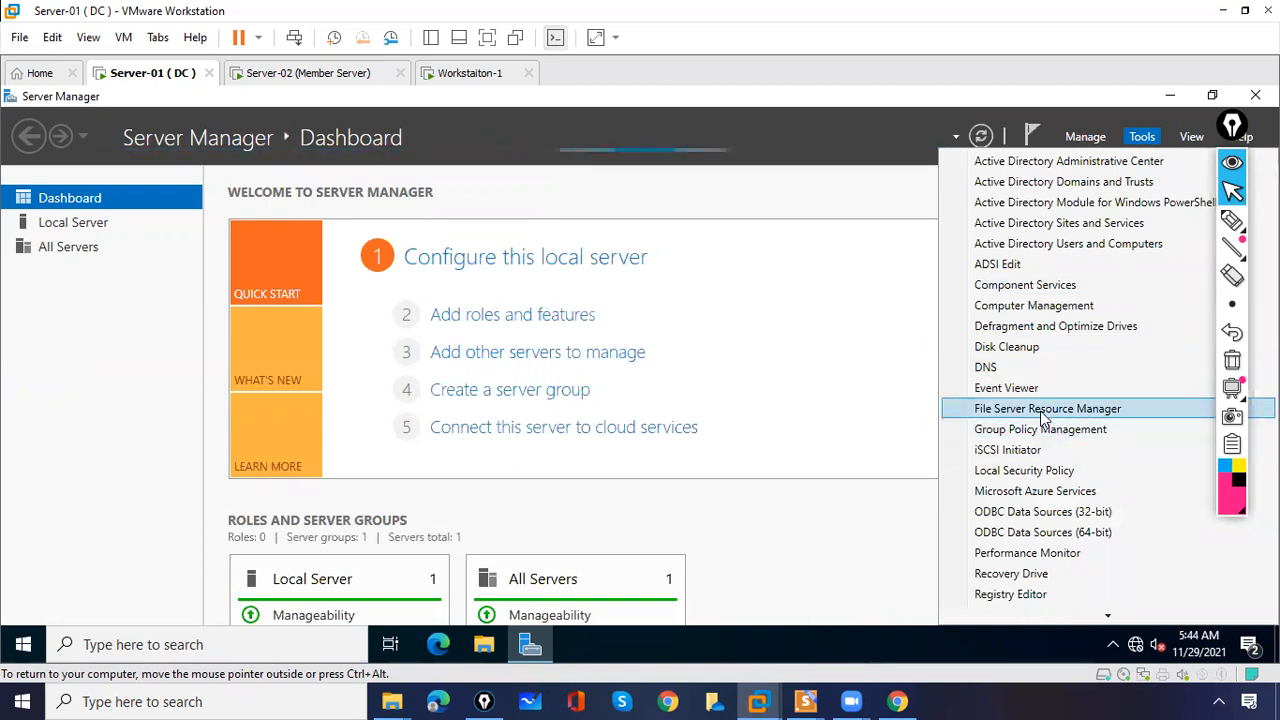
pyautogui.click(1041, 411)
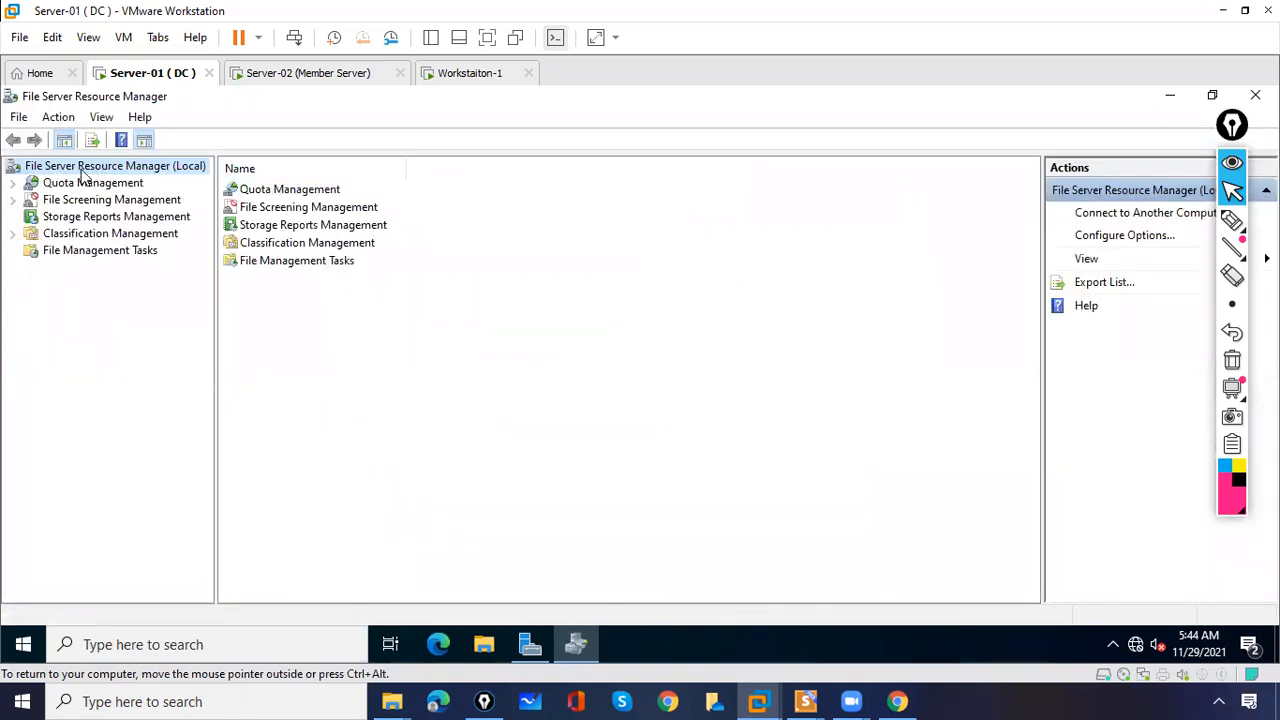
# - Check Record file screening activity on the File Screen Audit tab, then expand File Screening Management
pyautogui.rightClick(193, 175)
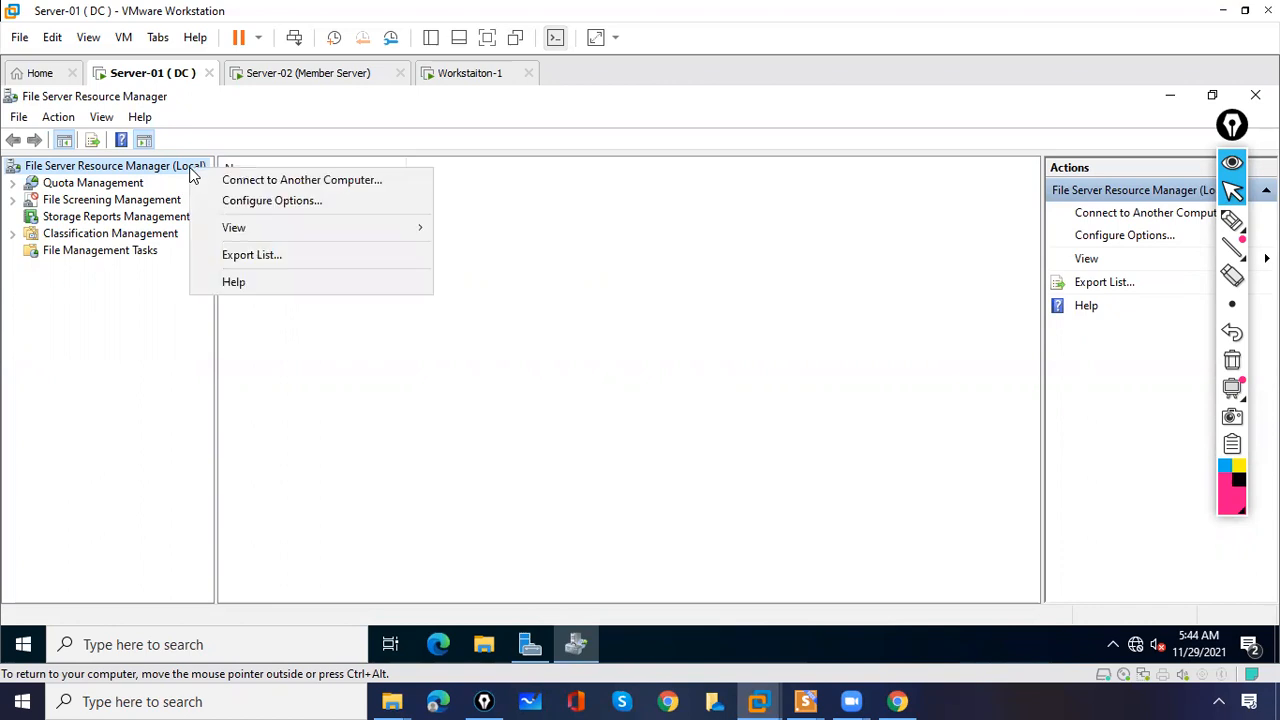
pyautogui.click(236, 202)
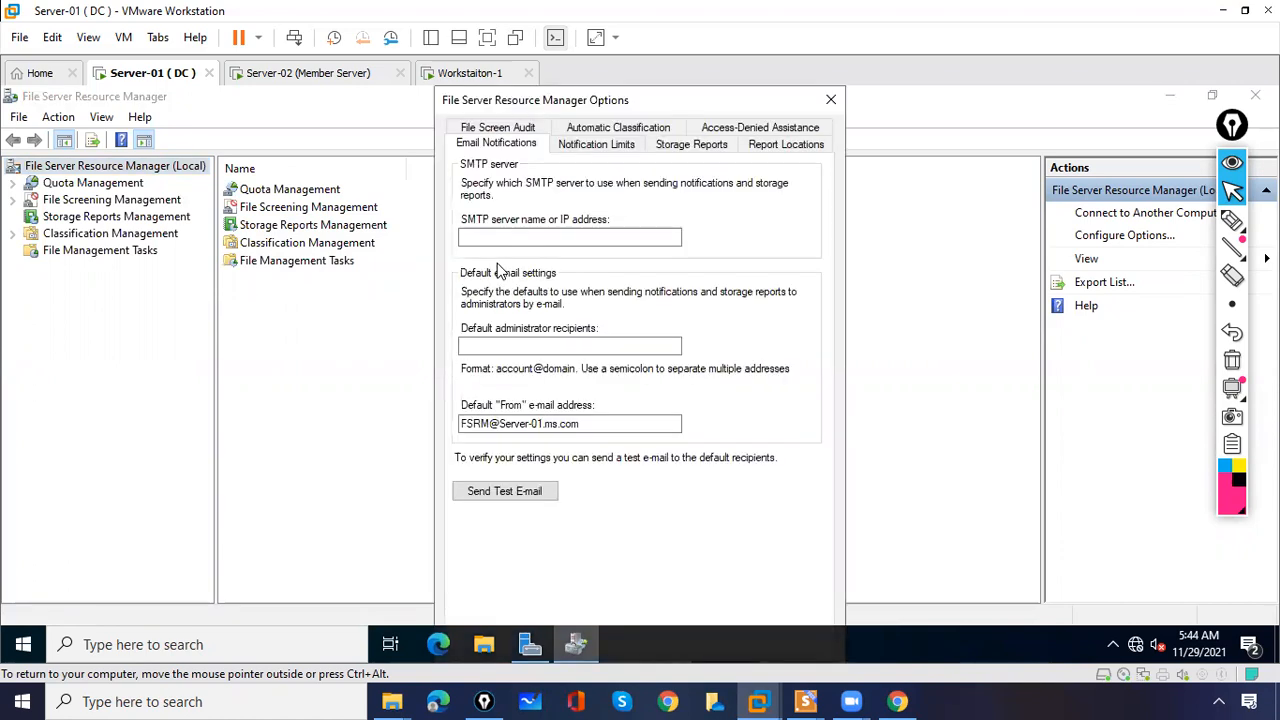
pyautogui.click(496, 129)
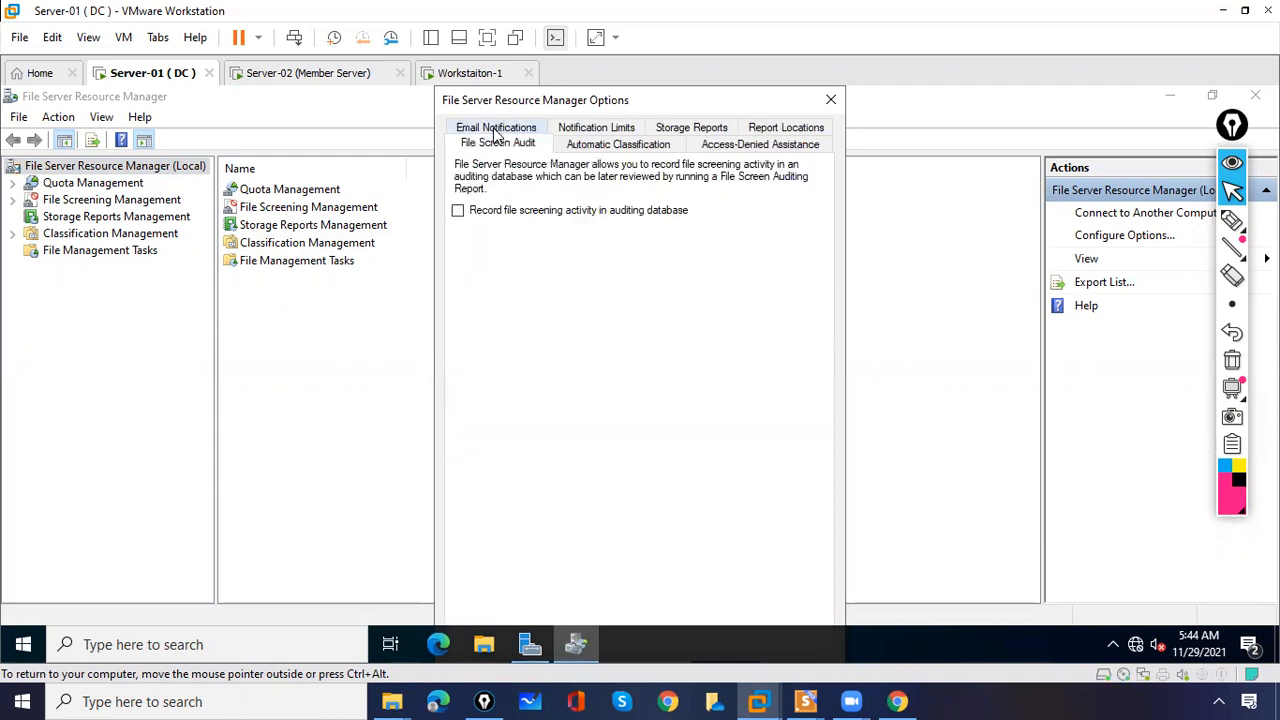
pyautogui.click(458, 212)
pyautogui.moveTo(555, 110); pyautogui.dragTo(534, 110)
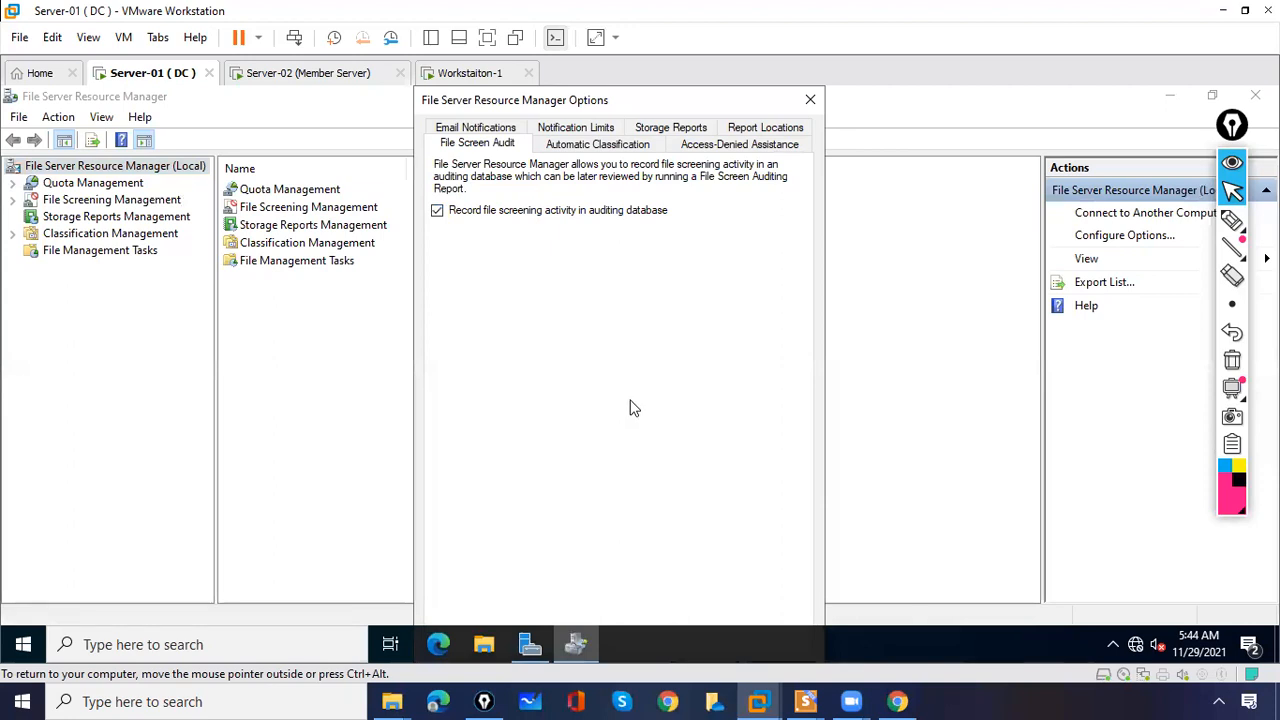
pyautogui.press('Return')
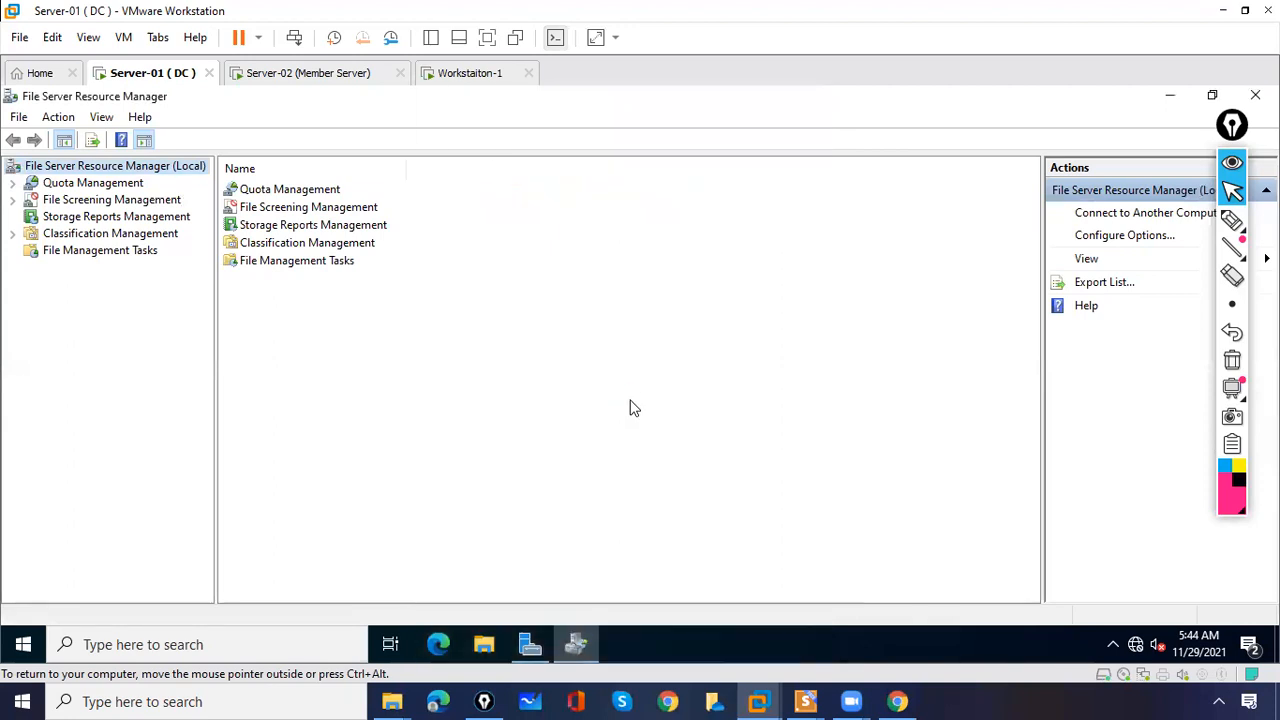
pyautogui.click(13, 201)
pyautogui.click(100, 203)
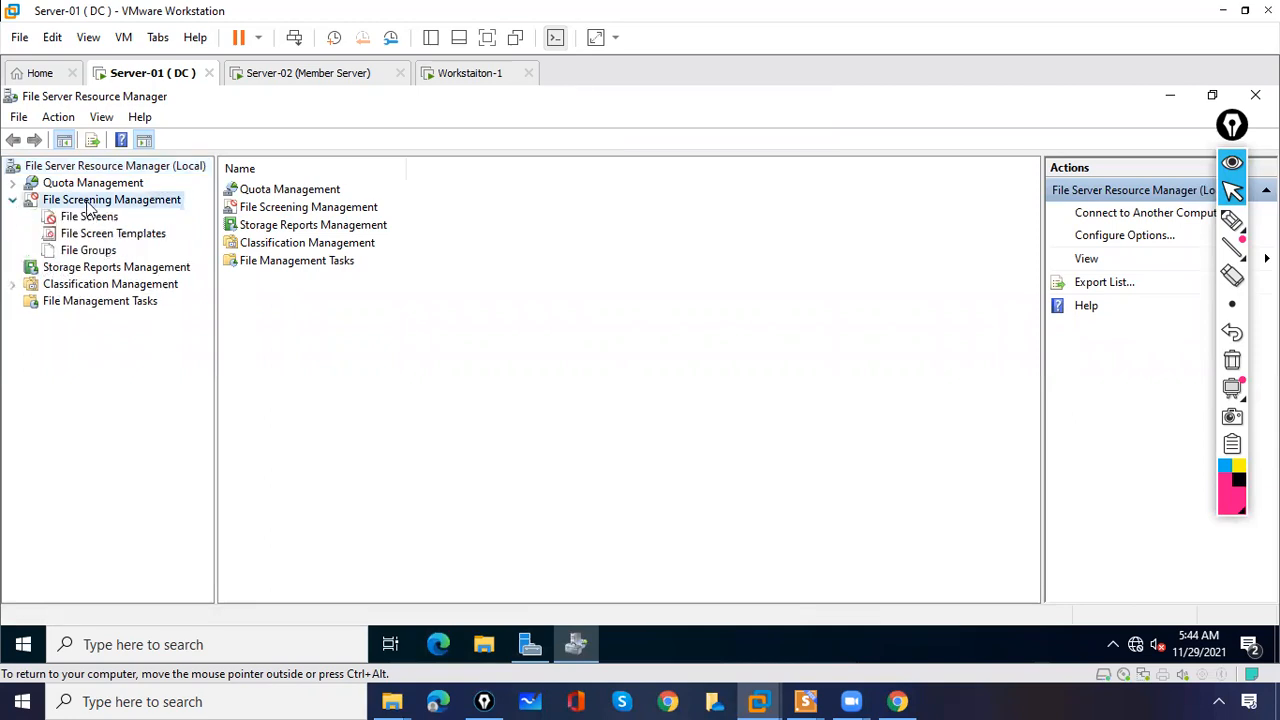
# - Create the 'Block Images Except Jpeg' template blocking Image Files, and open that group's properties
pyautogui.click(92, 235)
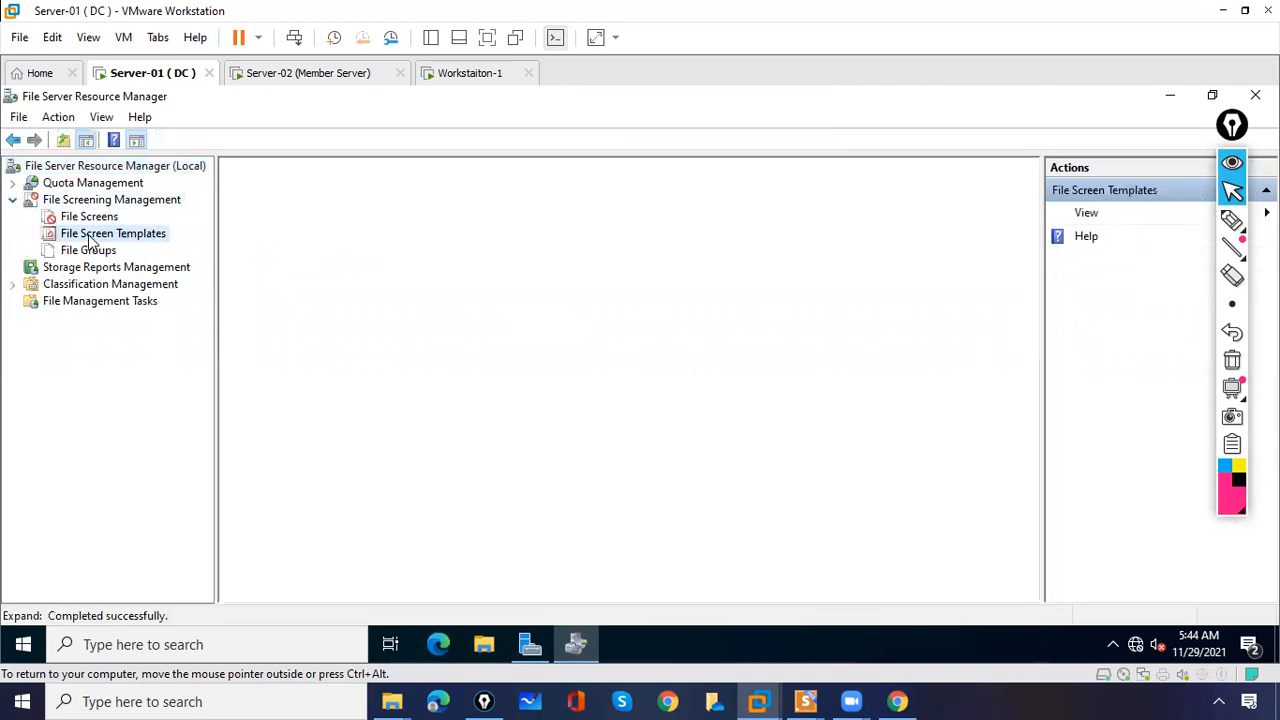
pyautogui.rightClick(163, 240)
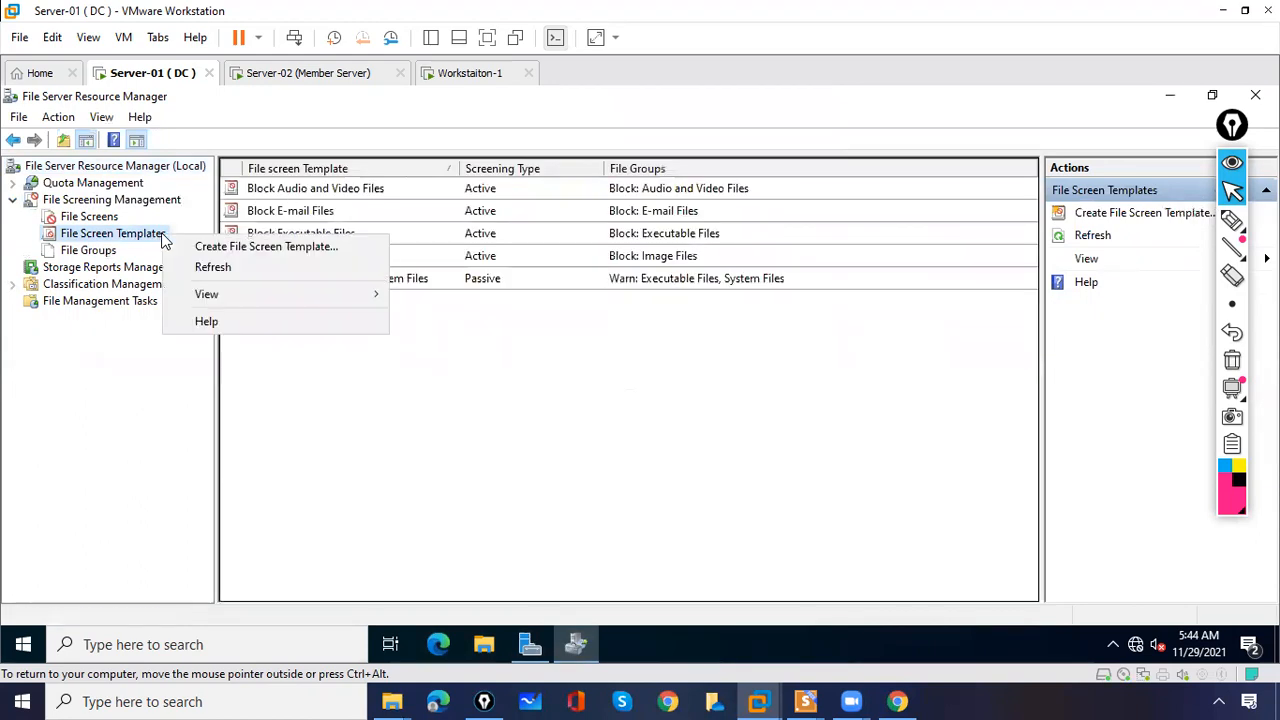
pyautogui.click(471, 403)
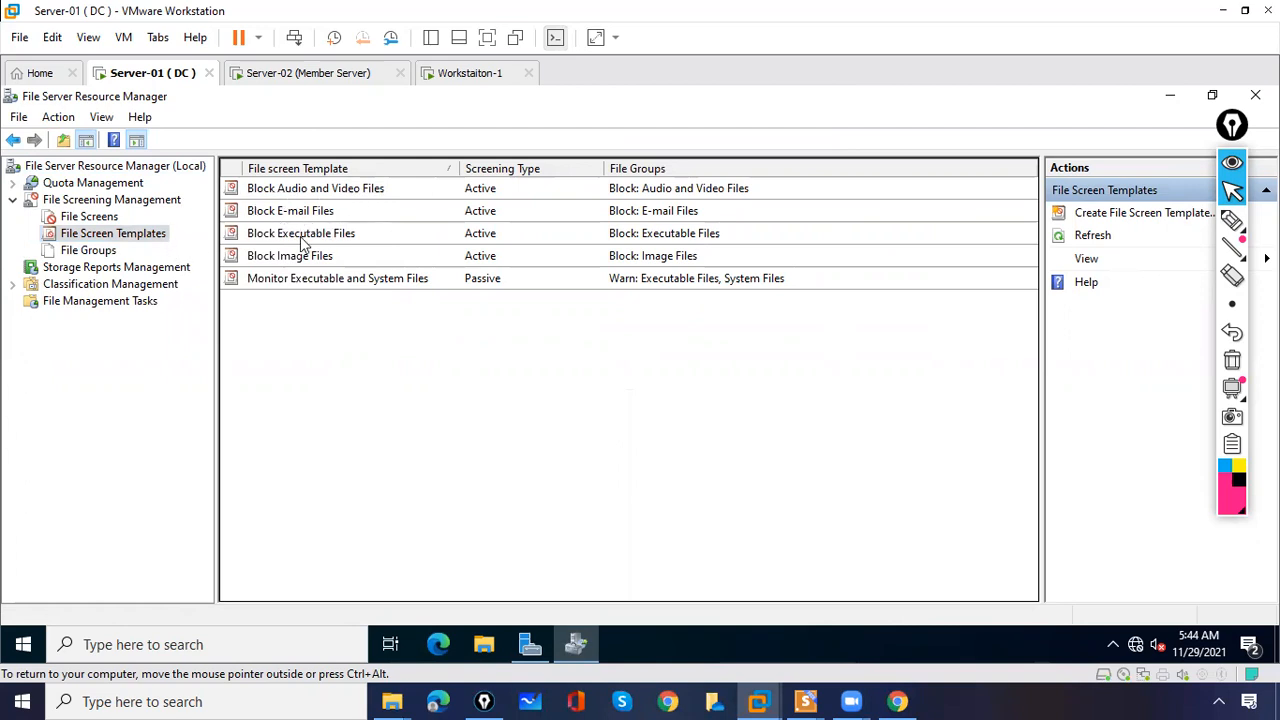
pyautogui.rightClick(165, 240)
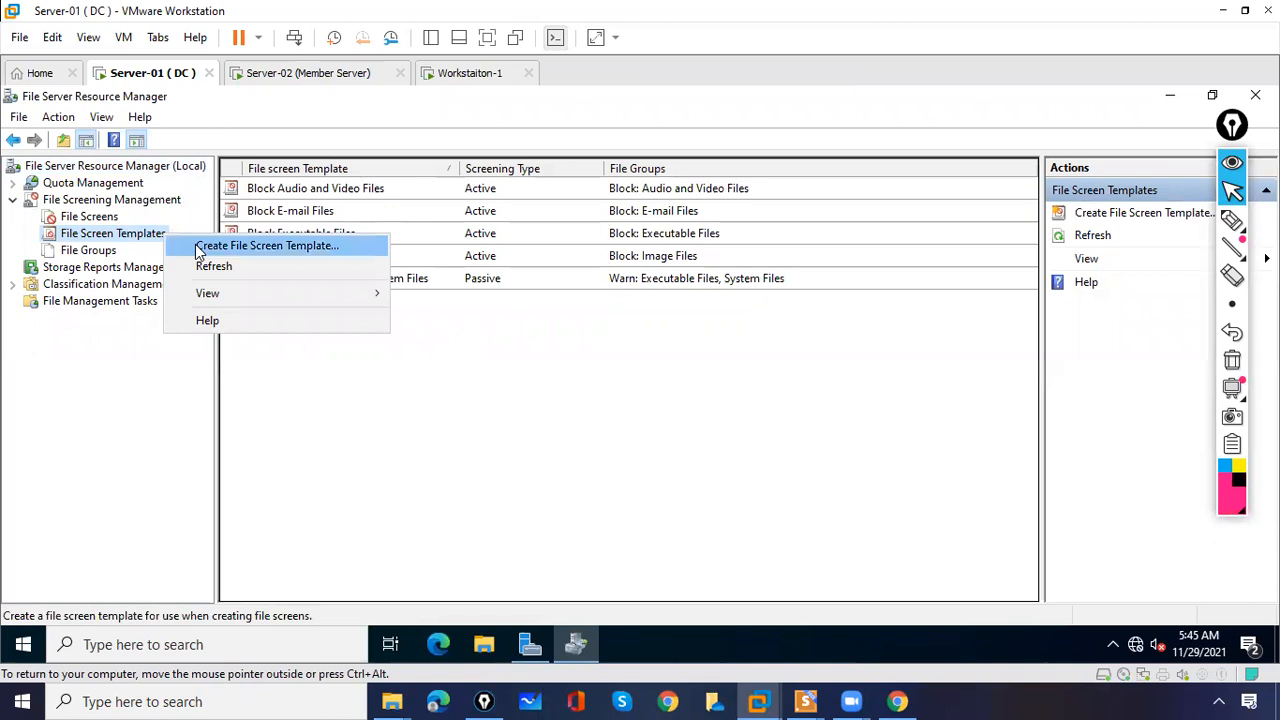
pyautogui.click(197, 247)
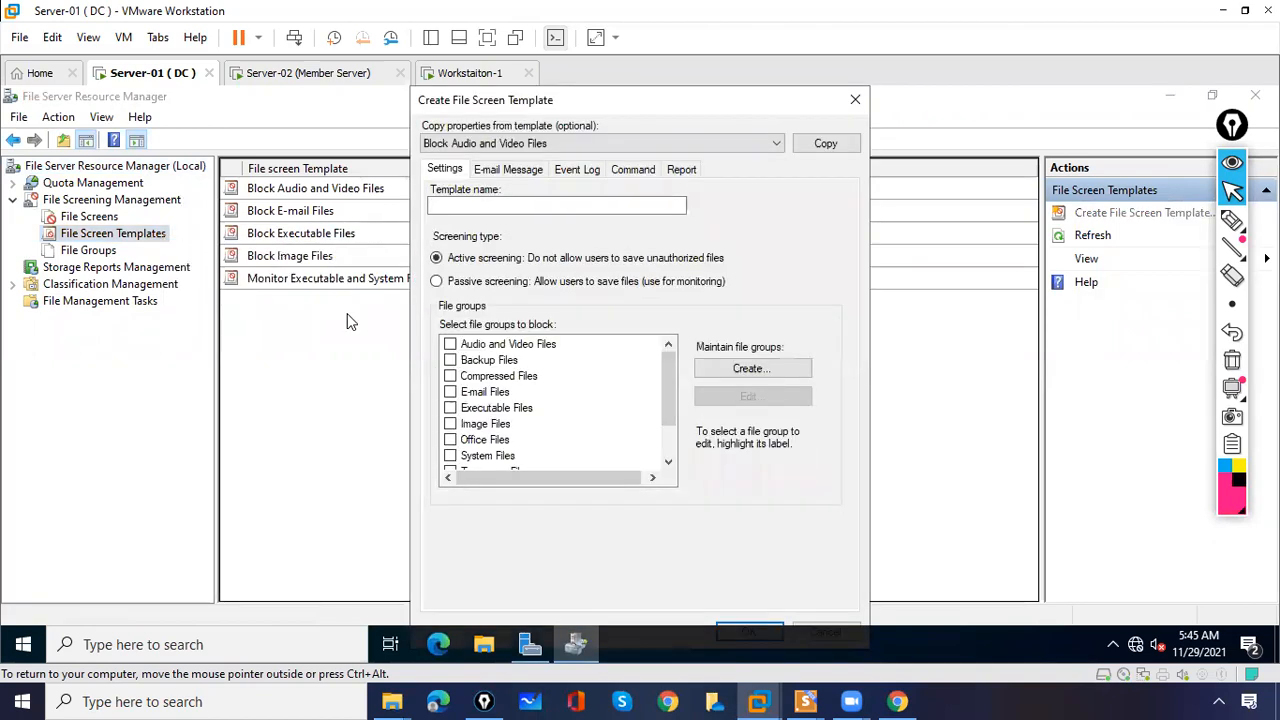
pyautogui.click(449, 206)
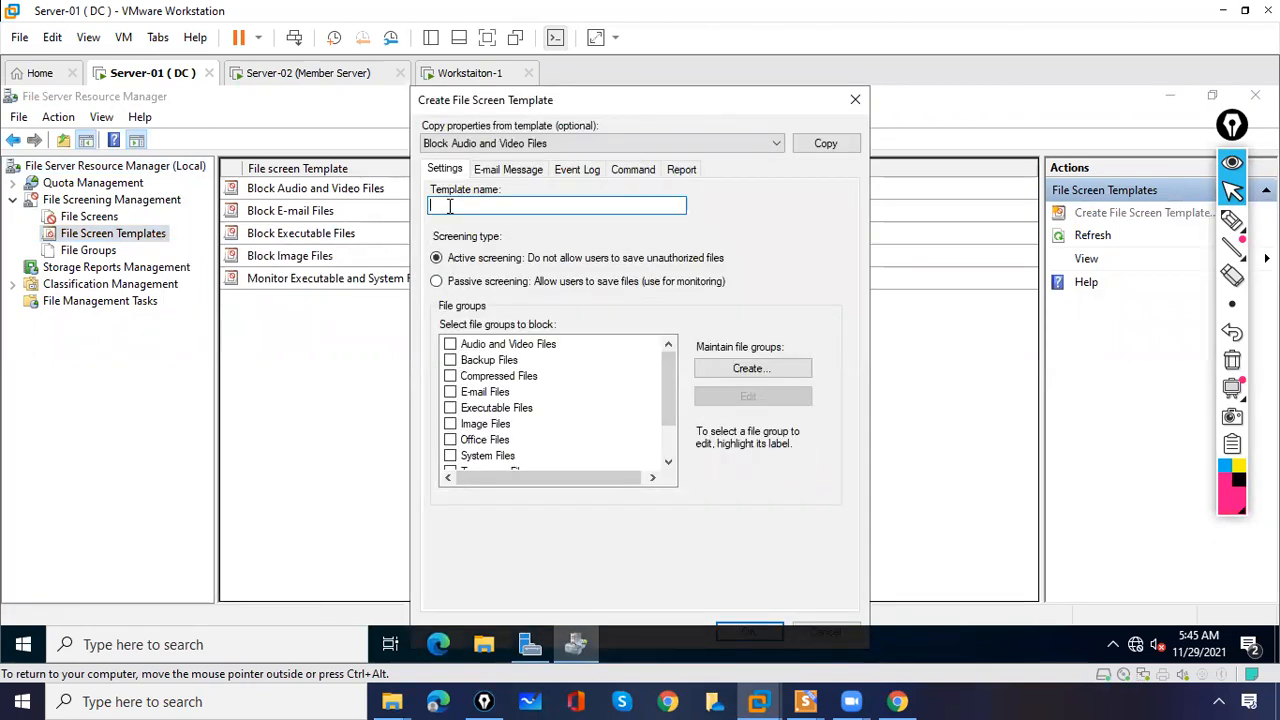
pyautogui.write('Block Images Except Jpeg')
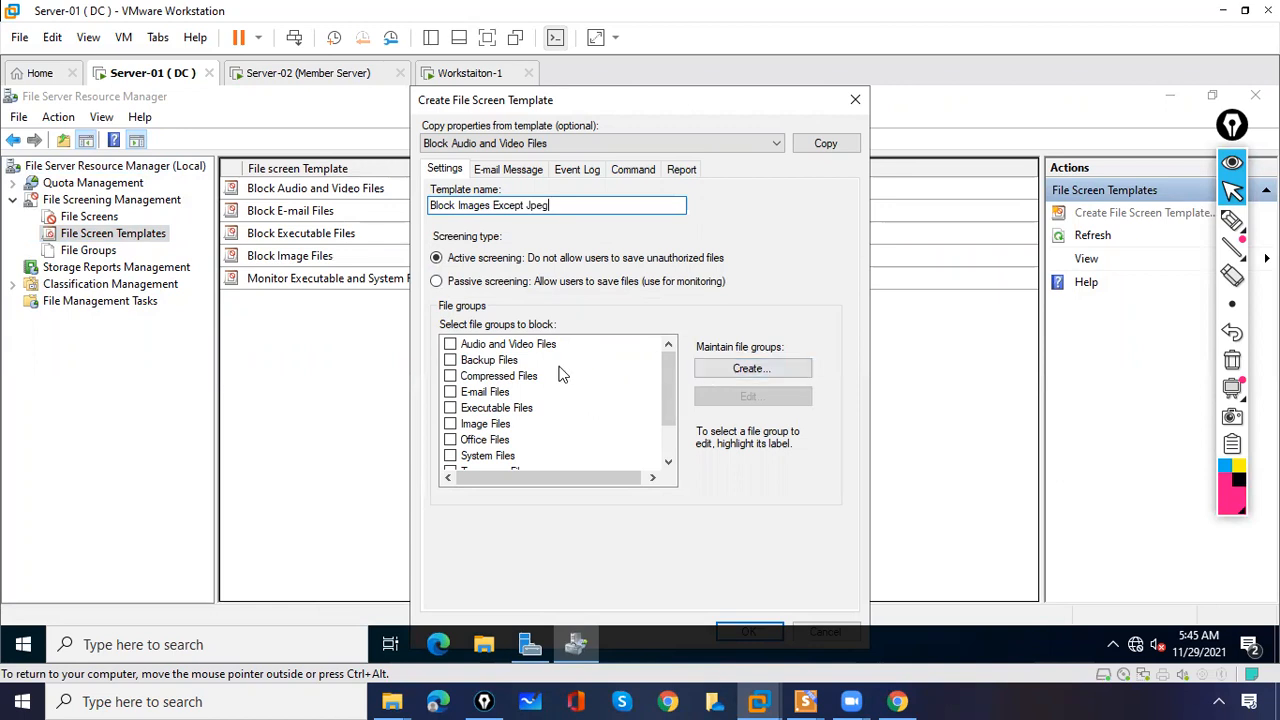
pyautogui.click(451, 425)
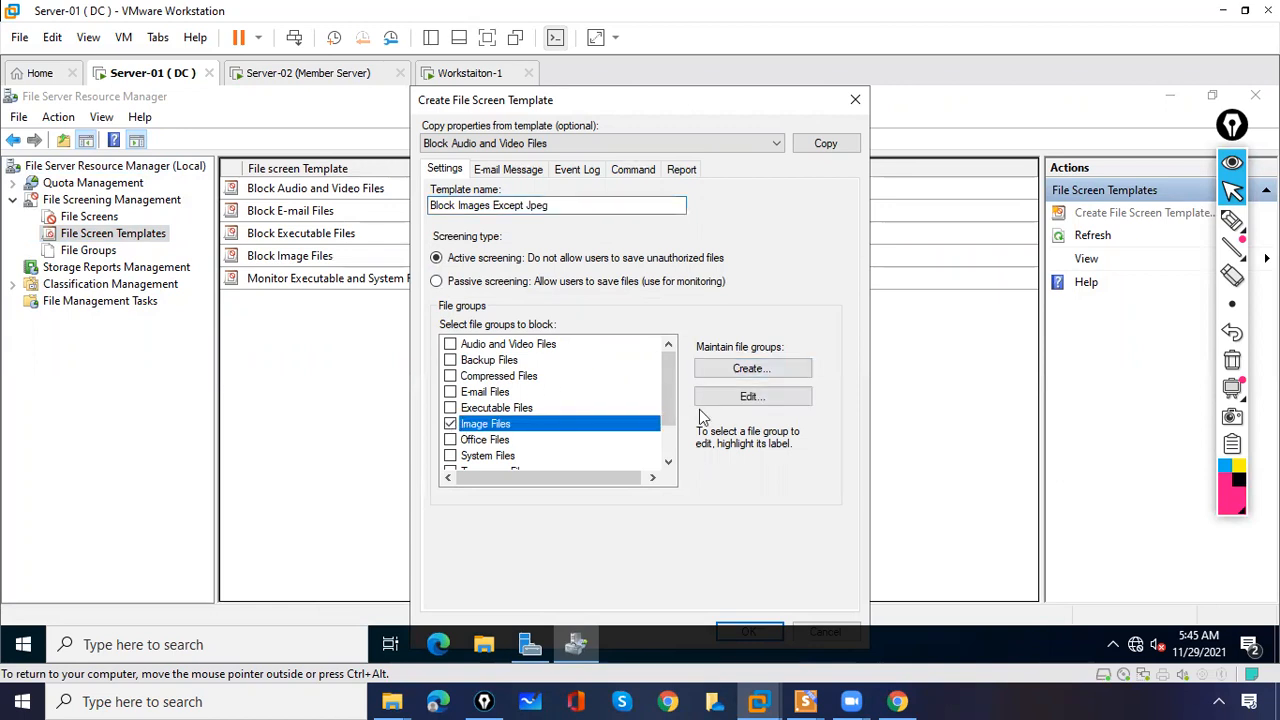
pyautogui.click(738, 398)
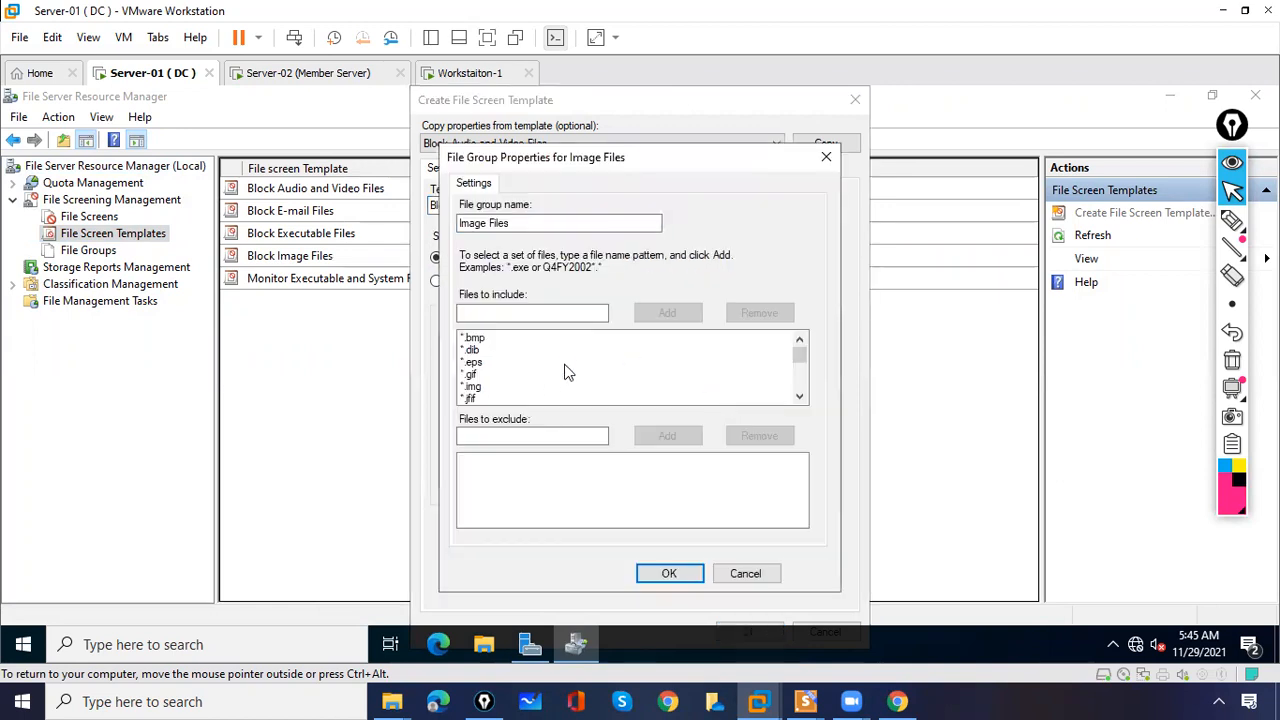
# - Annotate the Files to include list of the Image Files group, pointing out the *.gif entry
pyautogui.moveTo(804, 352)
pyautogui.mouseDown()
pyautogui.moveTo(800, 400)
pyautogui.moveTo(796, 342)
pyautogui.mouseUp()
pyautogui.click(1232, 220)
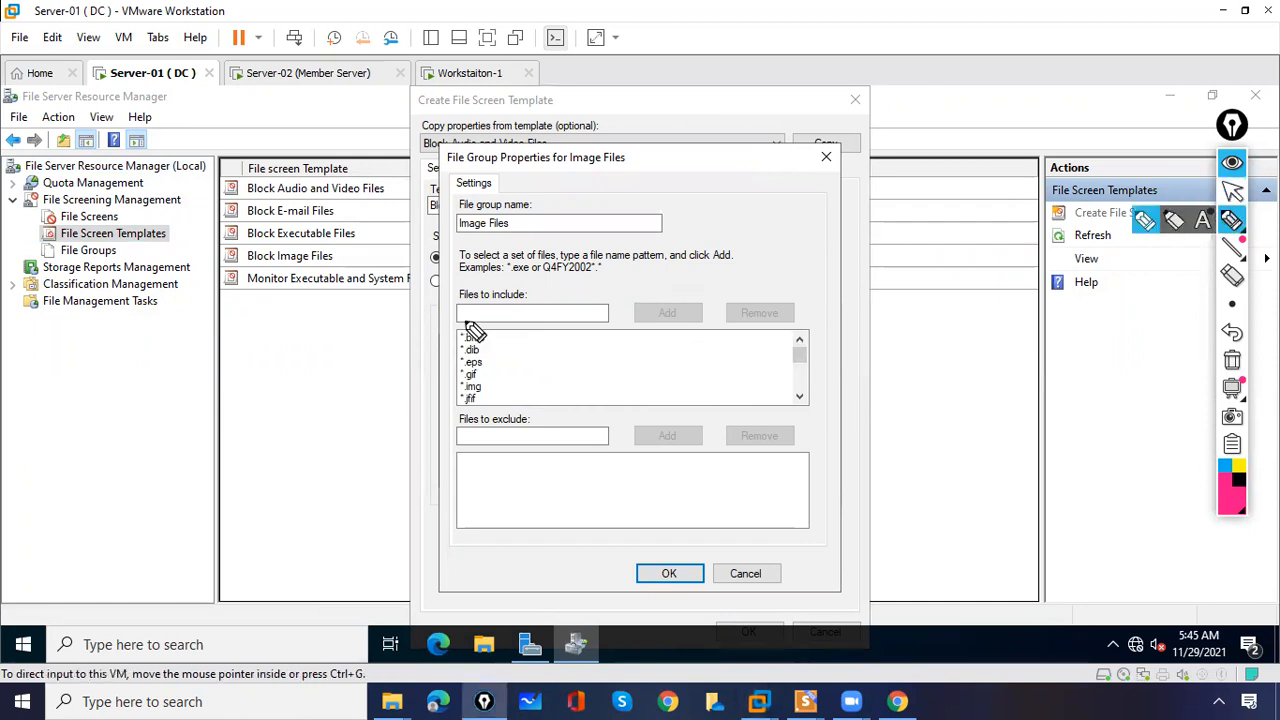
pyautogui.moveTo(466, 283)
pyautogui.mouseDown()
pyautogui.moveTo(491, 272)
pyautogui.moveTo(477, 283)
pyautogui.mouseUp()
pyautogui.moveTo(456, 241)
pyautogui.mouseDown()
pyautogui.moveTo(468, 257)
pyautogui.moveTo(473, 244)
pyautogui.mouseUp()
pyautogui.moveTo(421, 383)
pyautogui.mouseDown()
pyautogui.moveTo(440, 380)
pyautogui.moveTo(431, 393)
pyautogui.mouseUp()
pyautogui.click(1232, 360)
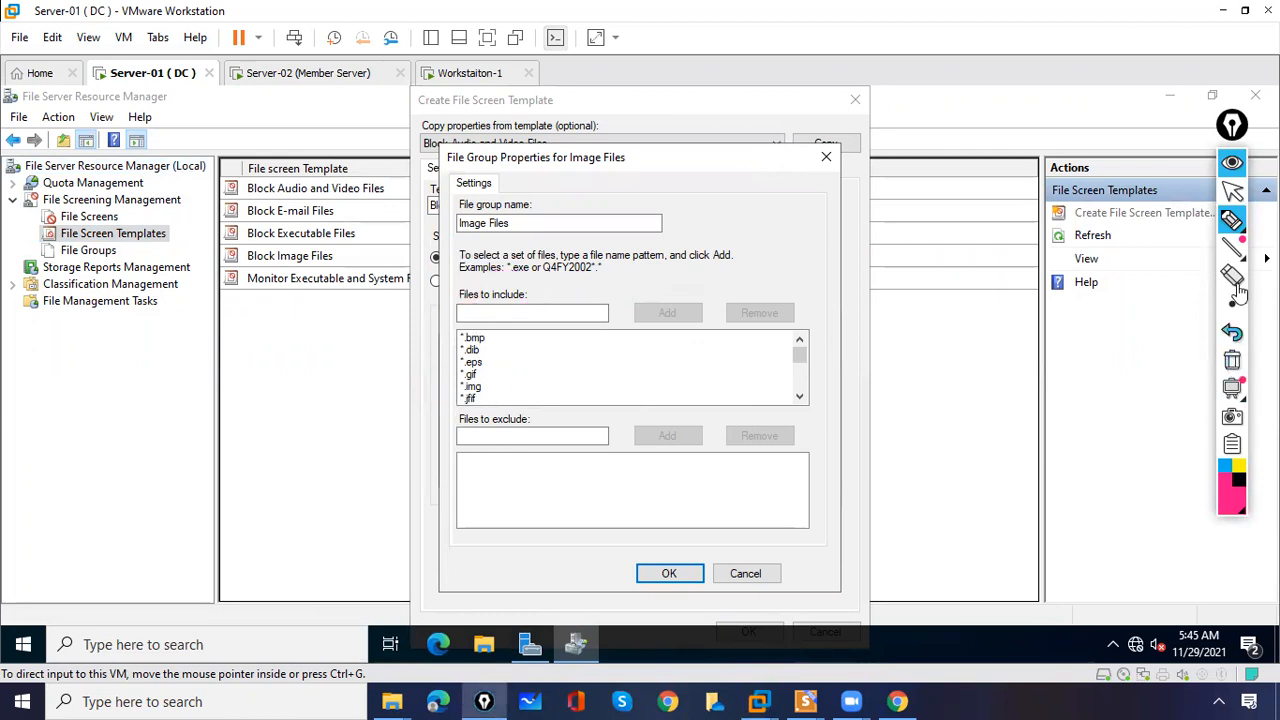
pyautogui.moveTo(1232, 218)
pyautogui.click(1232, 190)
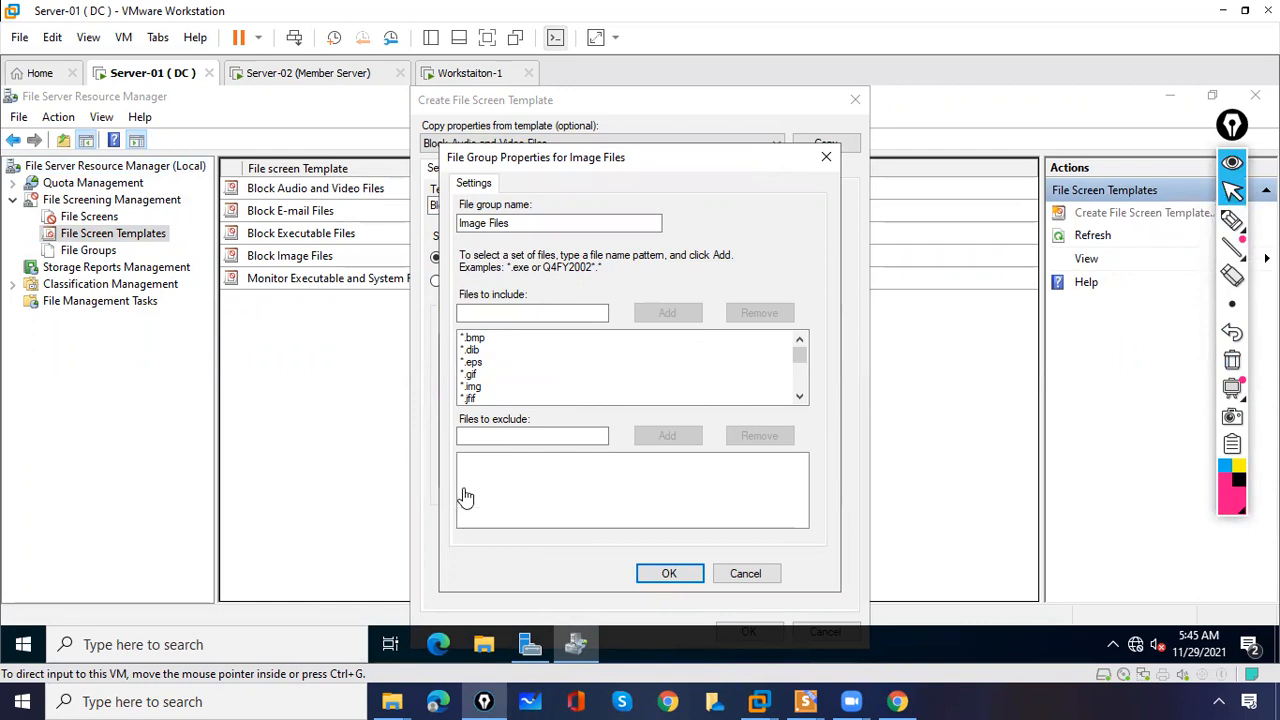
# - Try adding *.jpeg to Files to exclude, mark up the duplicate-pattern error, then dismiss it
pyautogui.click(487, 432)
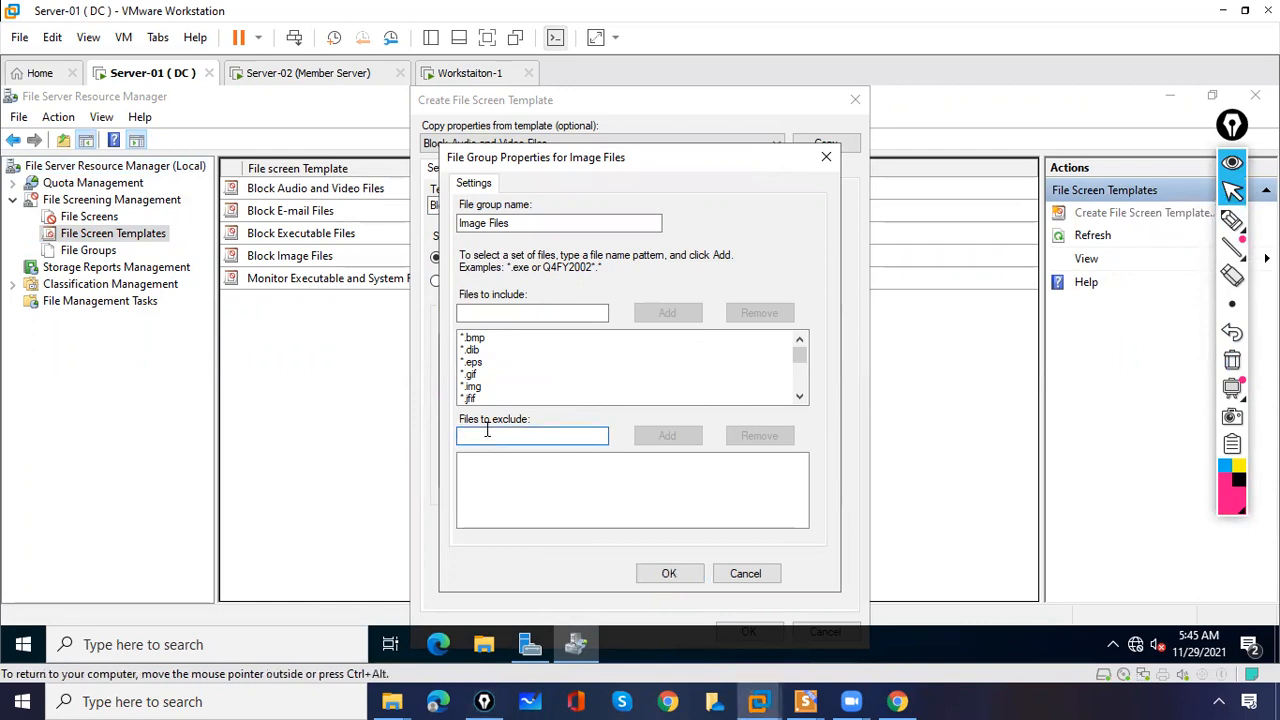
pyautogui.write('*')
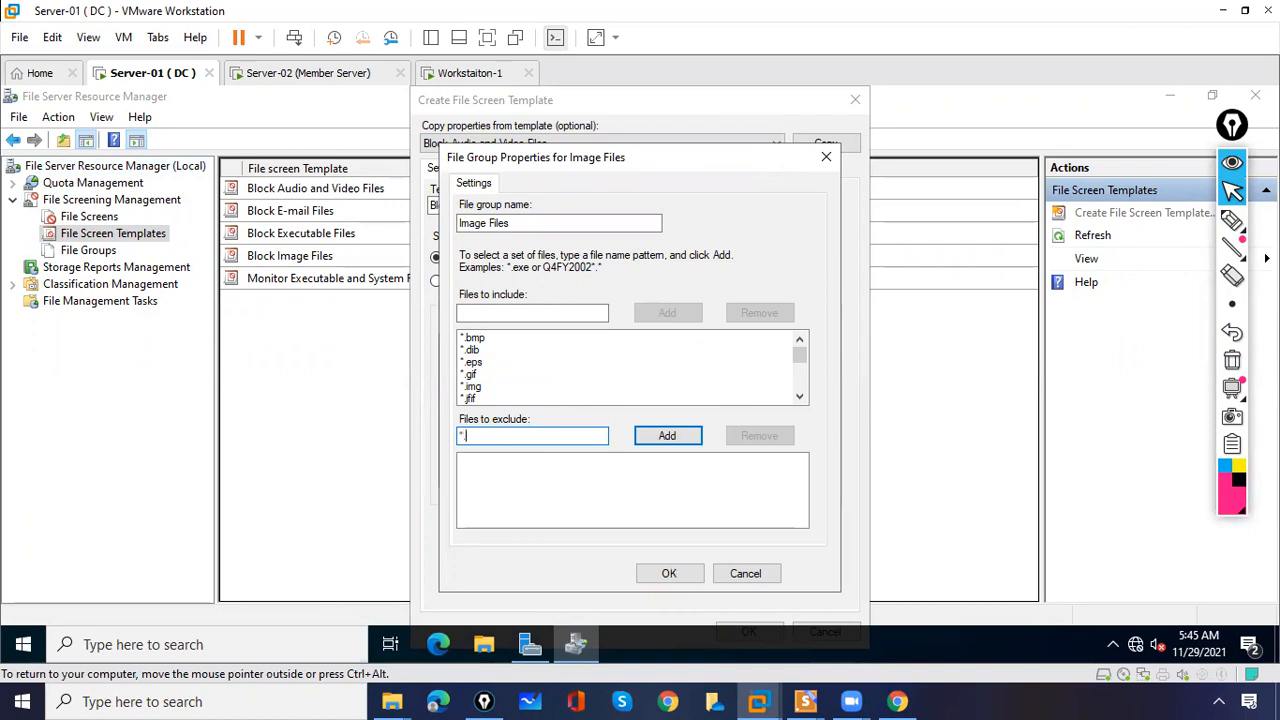
pyautogui.write('.jpeg')
pyautogui.click(655, 440)
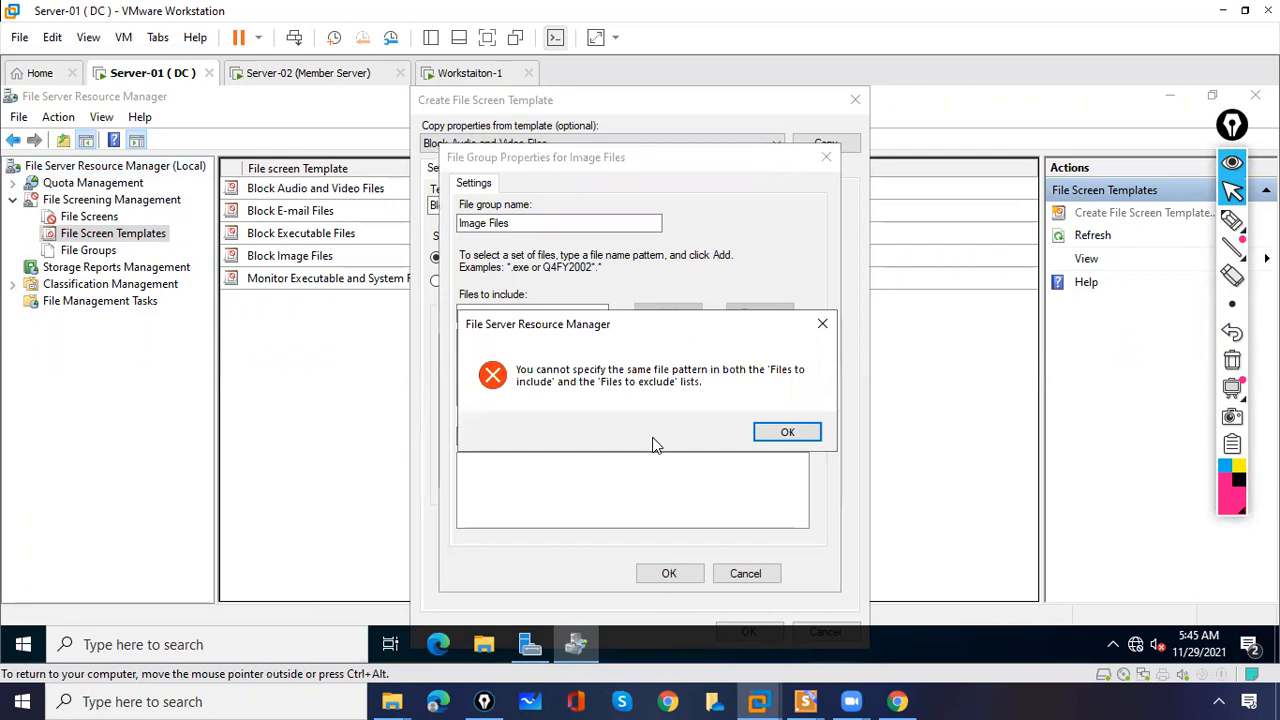
pyautogui.click(1232, 220)
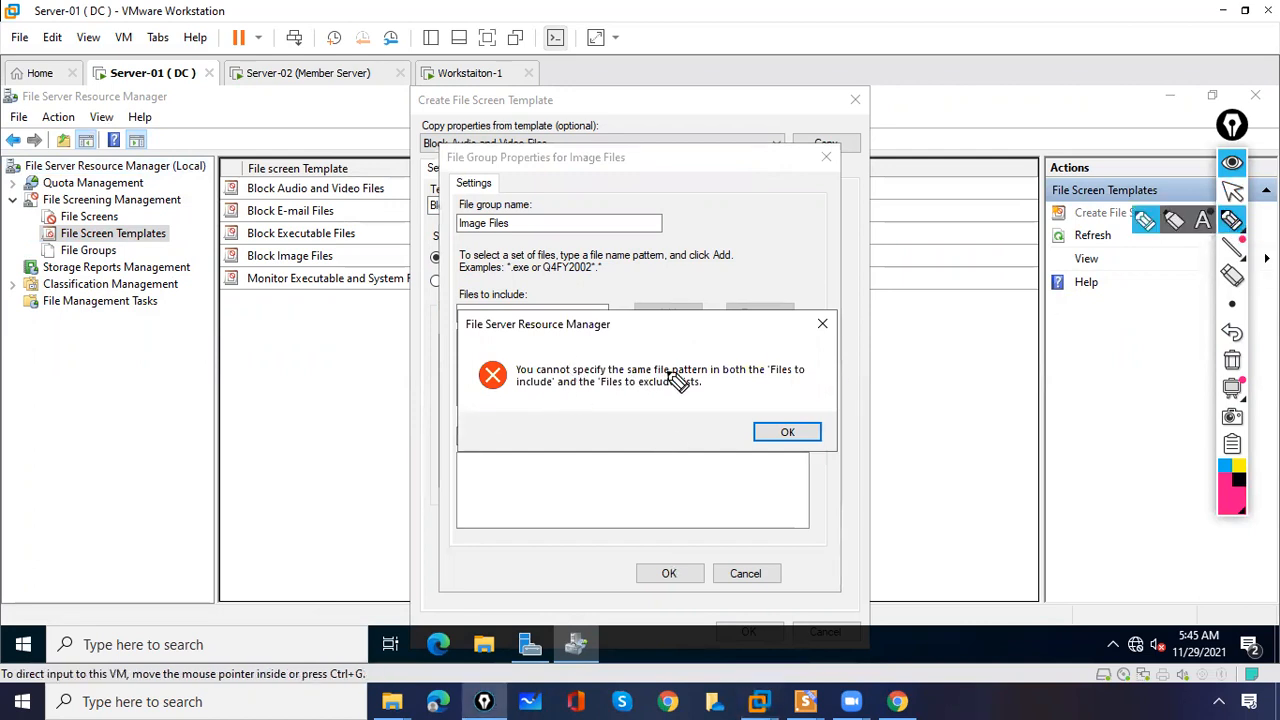
pyautogui.moveTo(718, 378); pyautogui.dragTo(722, 379)
pyautogui.moveTo(506, 392); pyautogui.dragTo(610, 385)
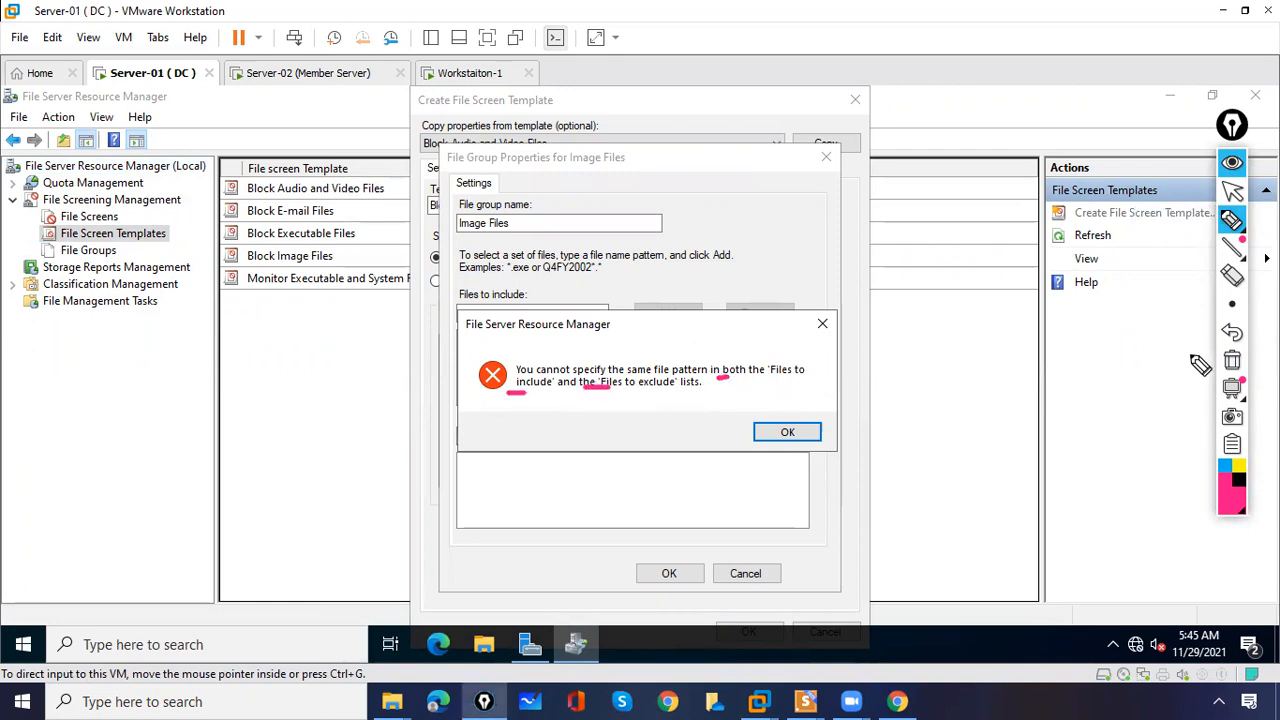
pyautogui.click(1232, 360)
pyautogui.click(1232, 190)
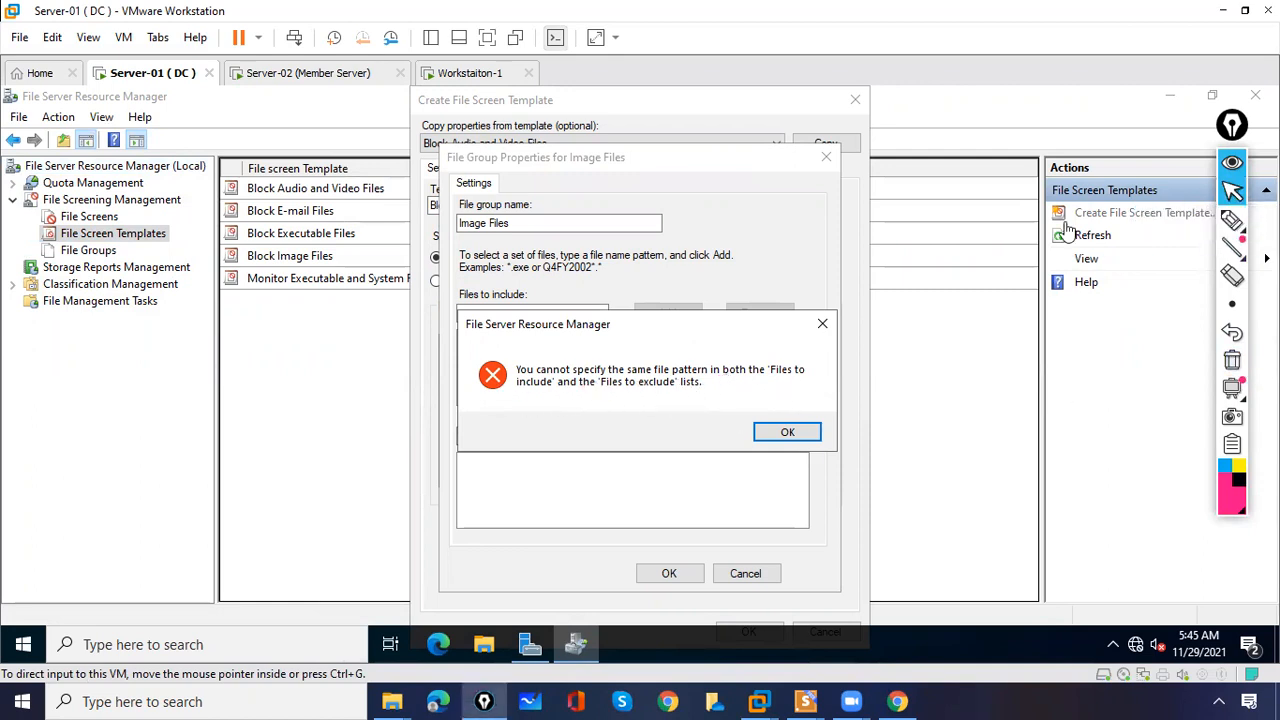
pyautogui.click(843, 331)
pyautogui.click(824, 328)
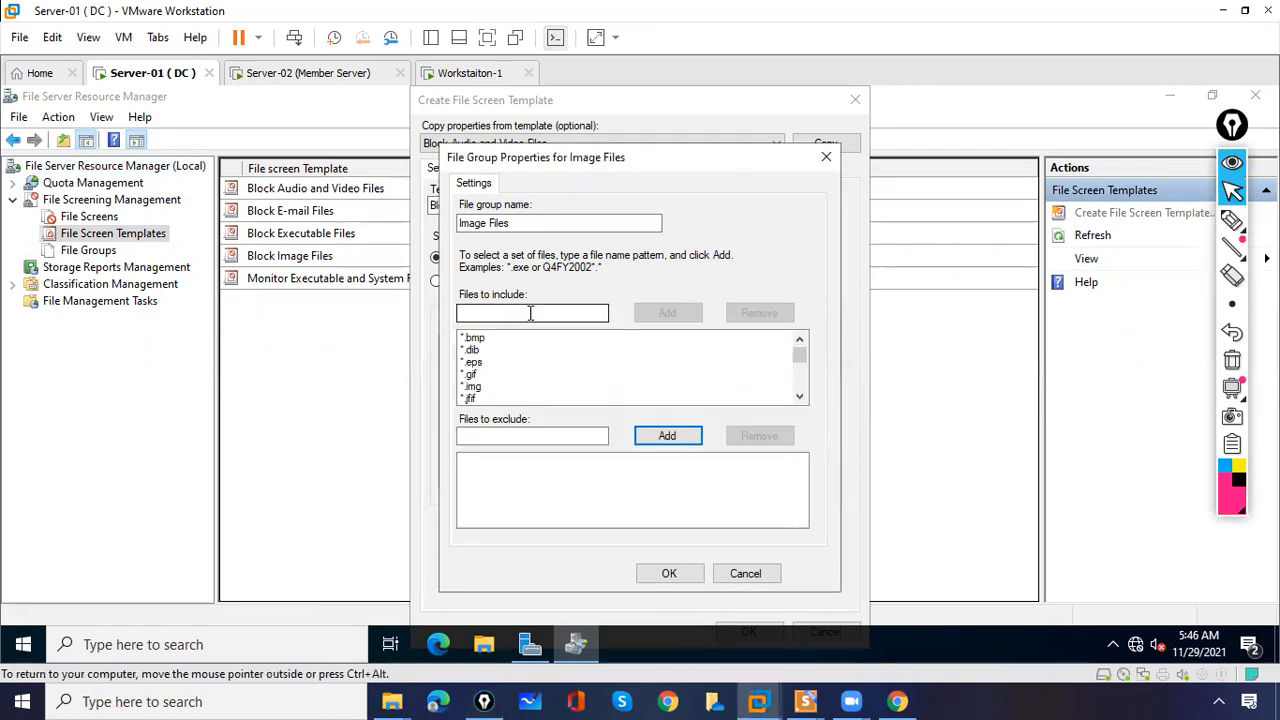
# - Remove the *.jpeg pattern from the Files to include list
pyautogui.click(473, 350)
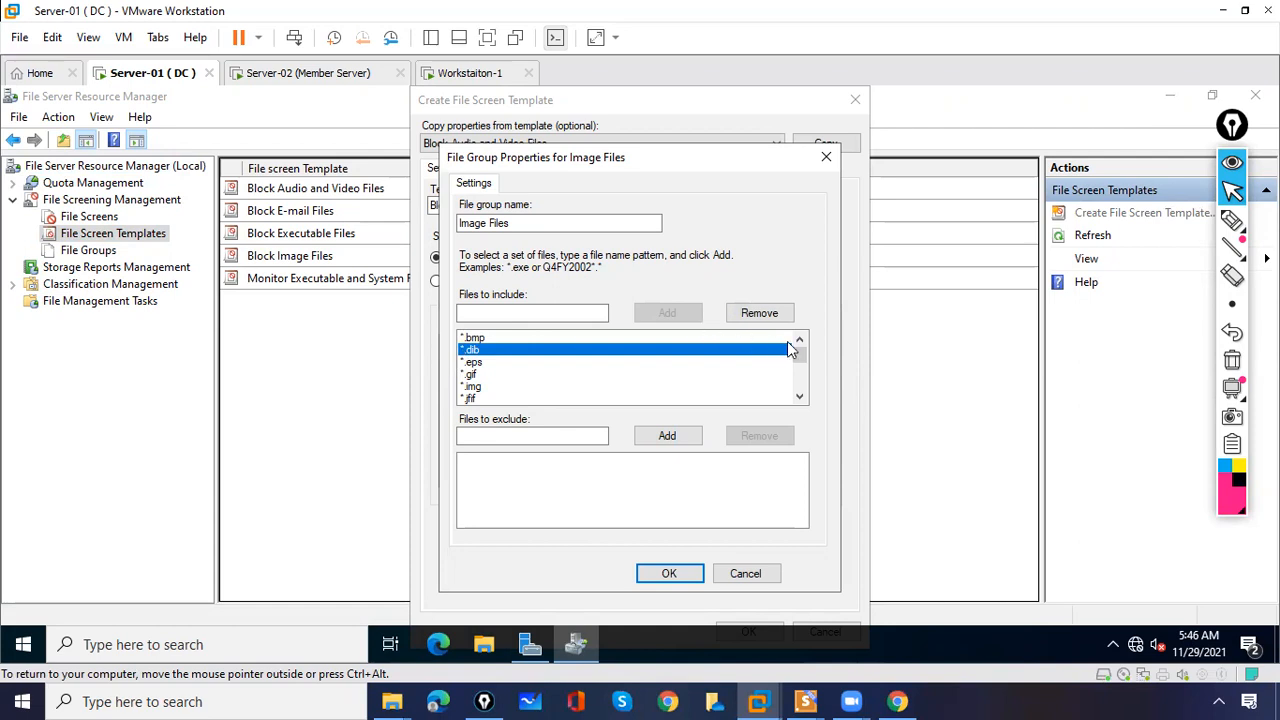
pyautogui.click(800, 397)
pyautogui.click(800, 397)
pyautogui.click(800, 397)
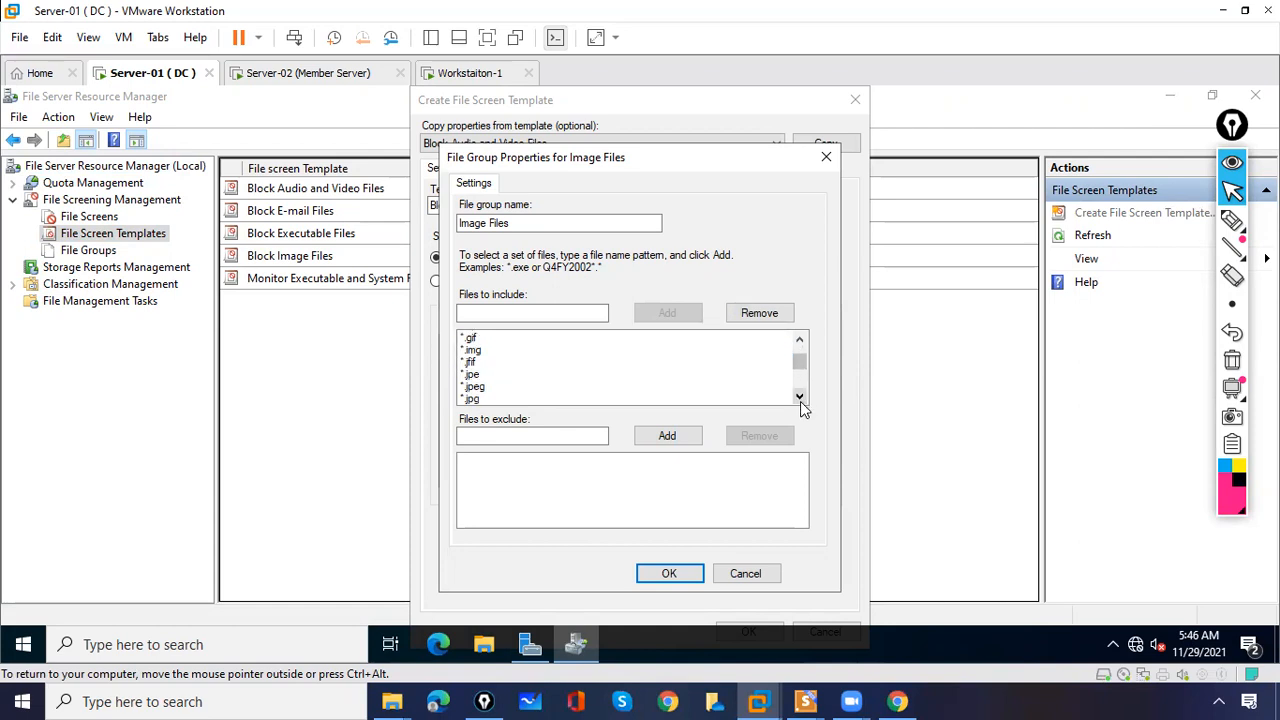
pyautogui.click(491, 390)
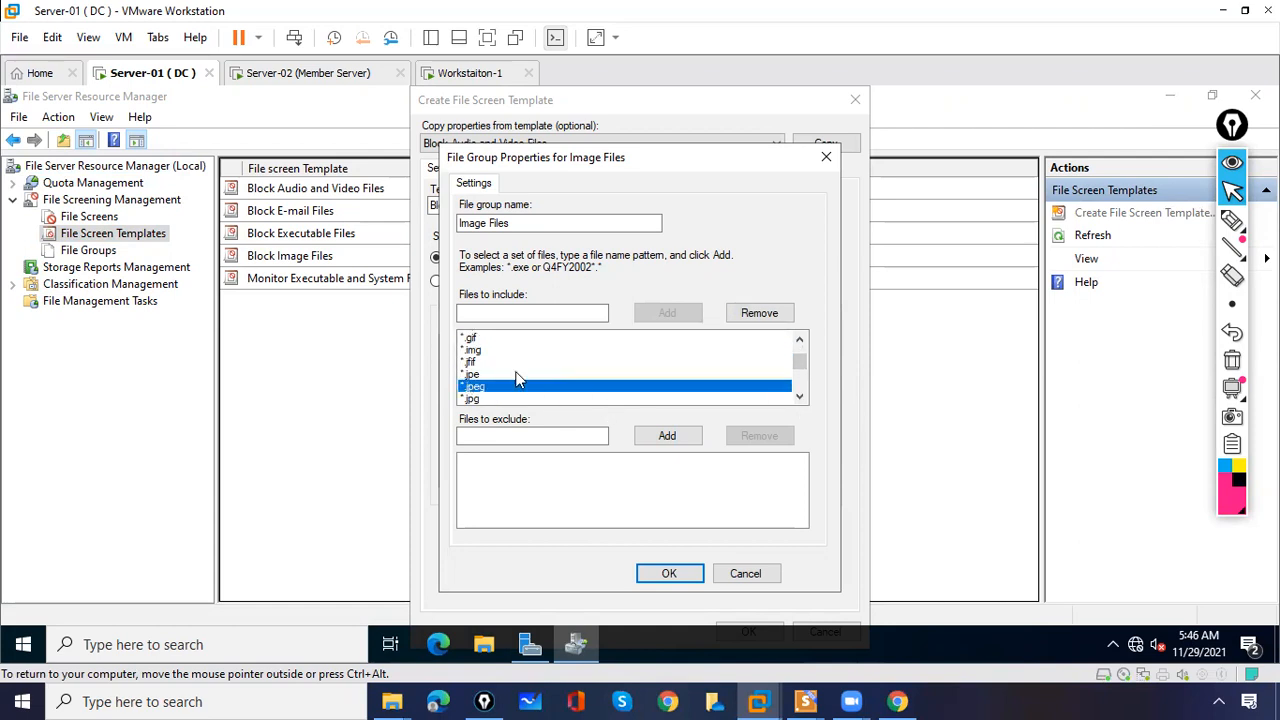
pyautogui.click(759, 313)
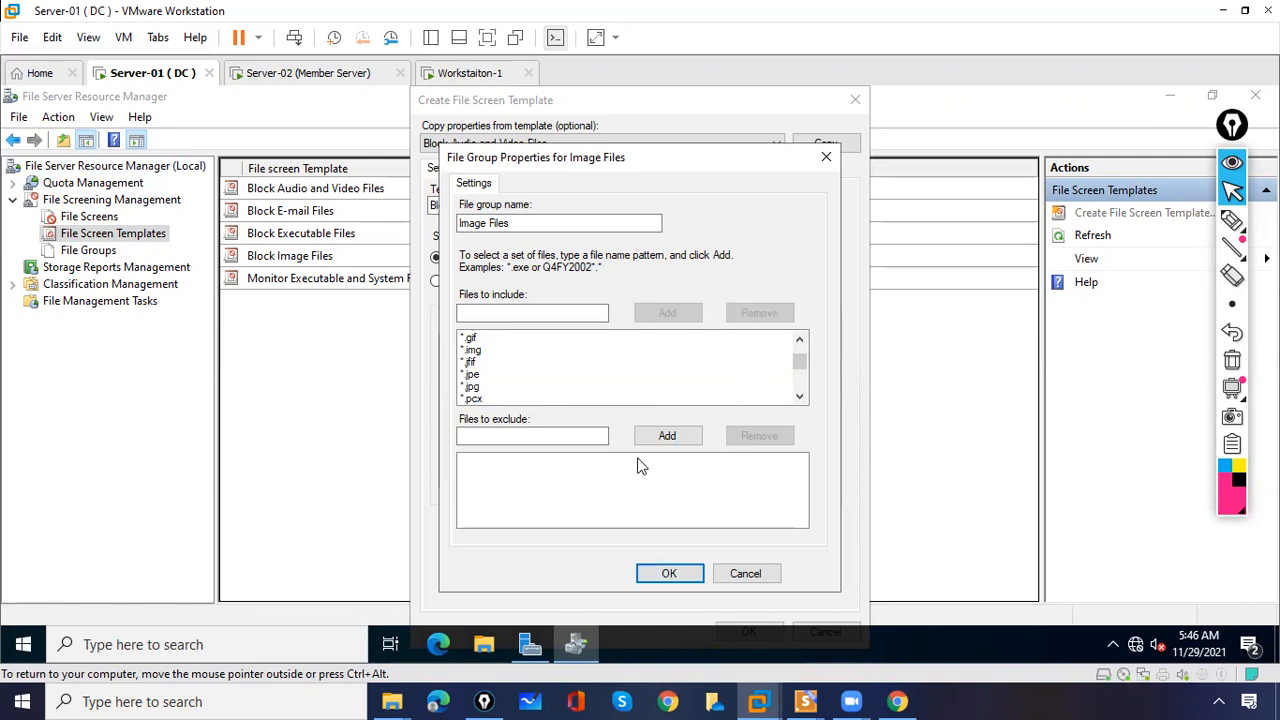
# - Add *.jpeg to Files to exclude and save the Image Files group
pyautogui.click(517, 434)
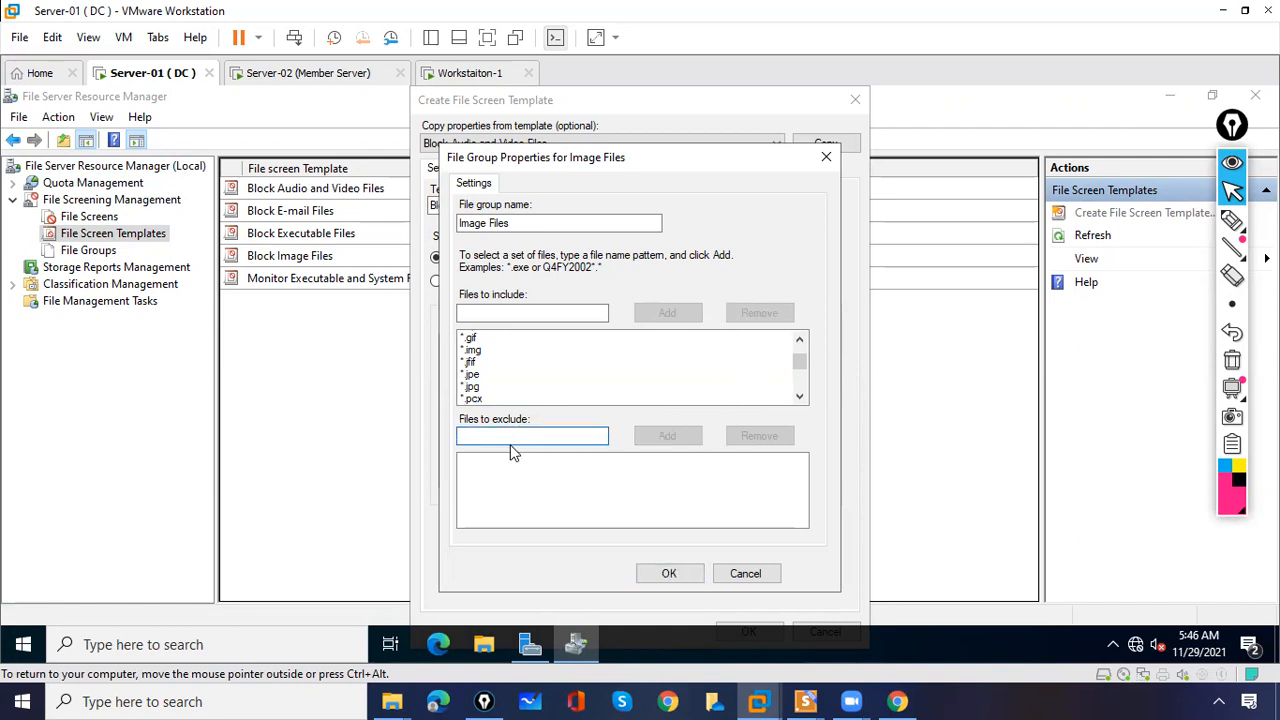
pyautogui.write('*')
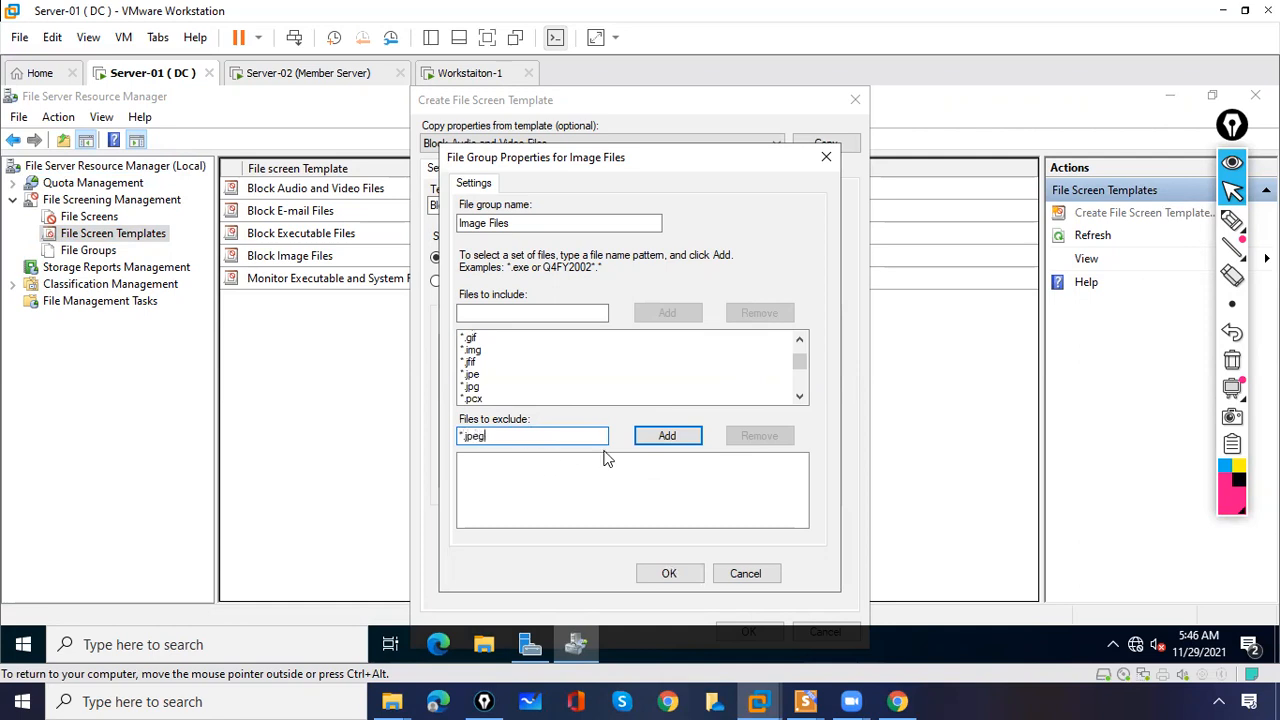
pyautogui.click(650, 439)
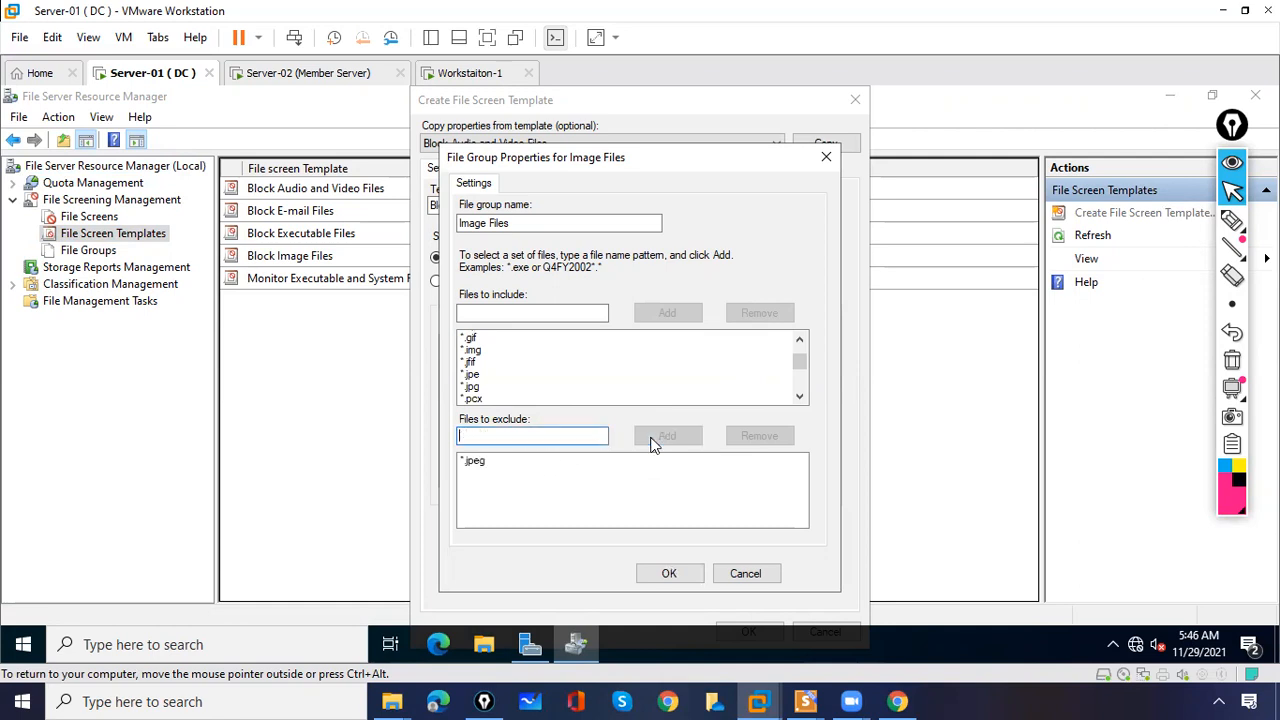
pyautogui.click(668, 577)
pyautogui.click(746, 625)
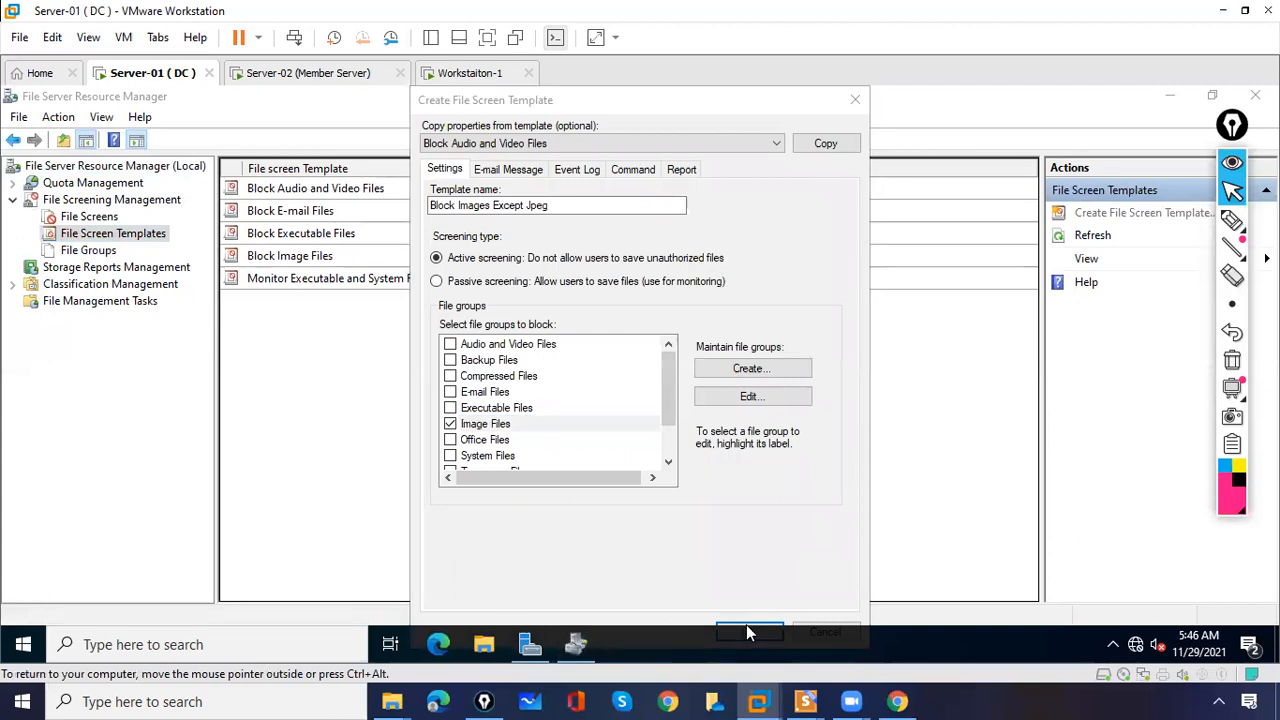
# - Save the Block Images Except Jpeg template, check it in the template list, and go to File Screens
pyautogui.click(740, 624)
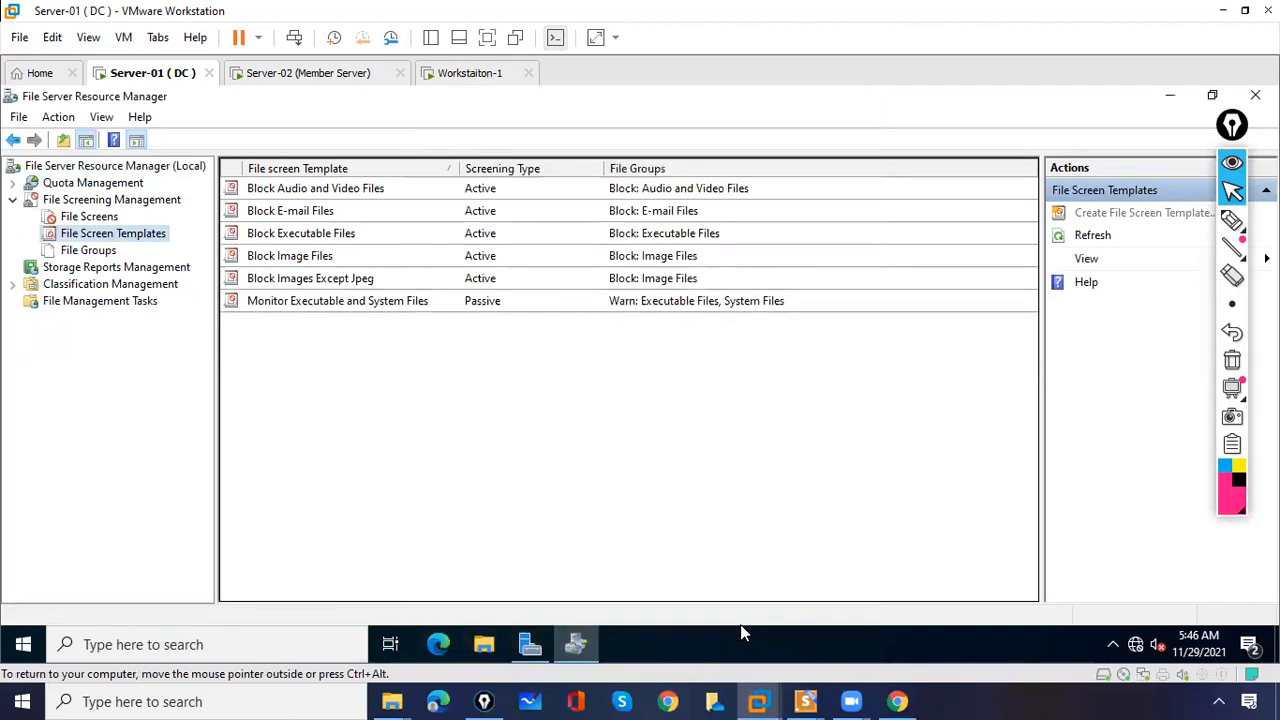
pyautogui.click(312, 280)
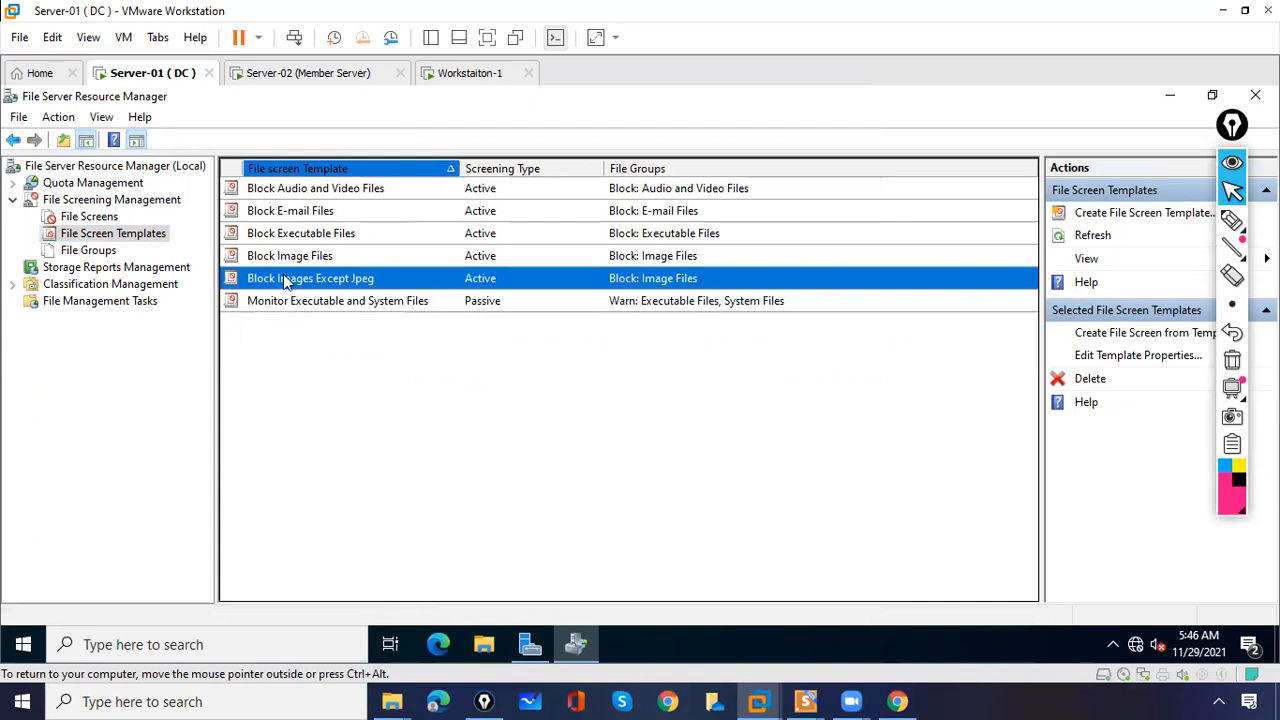
pyautogui.click(108, 218)
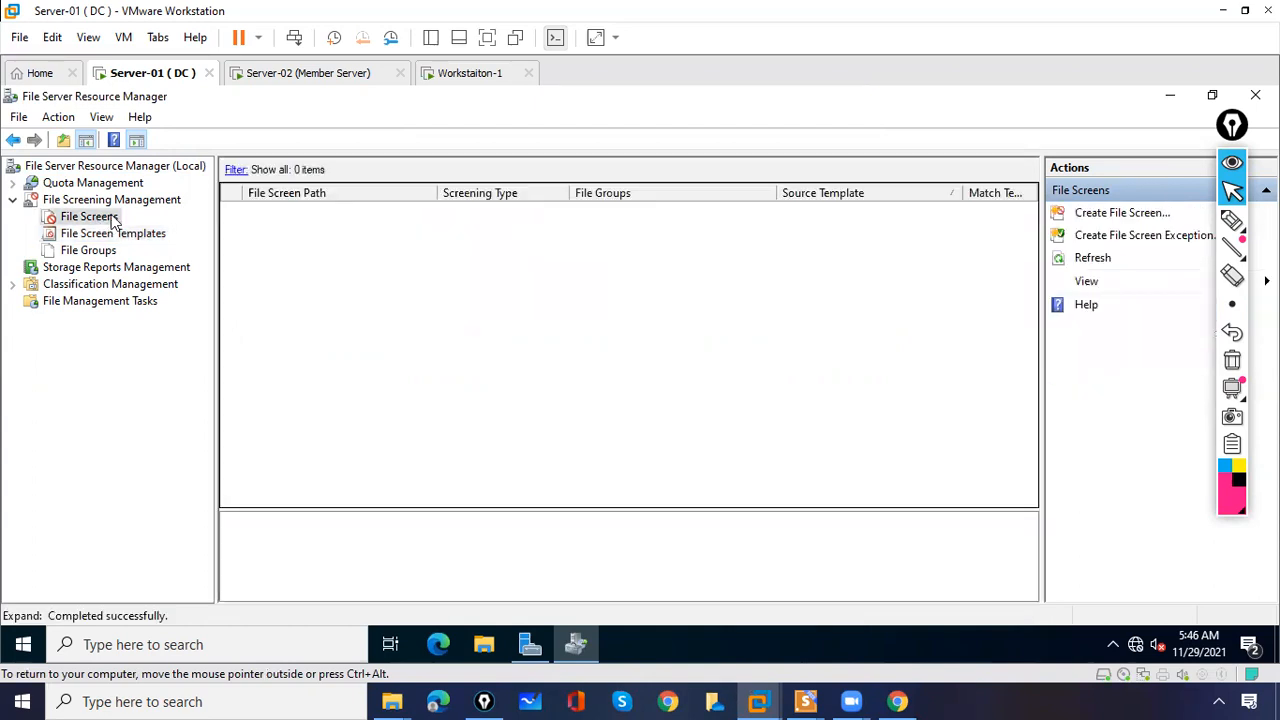
# - Start a new file screen with its path set to the first user's folder under F:\Home Folder
pyautogui.rightClick(113, 216)
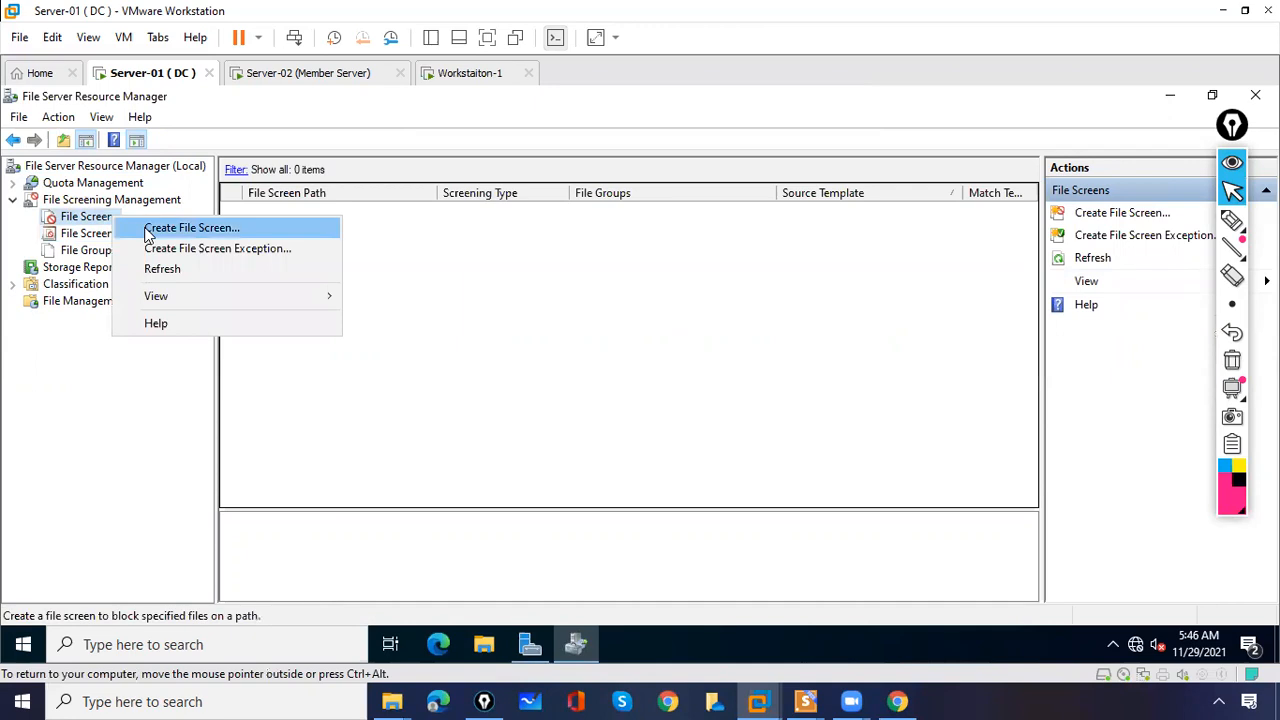
pyautogui.click(150, 230)
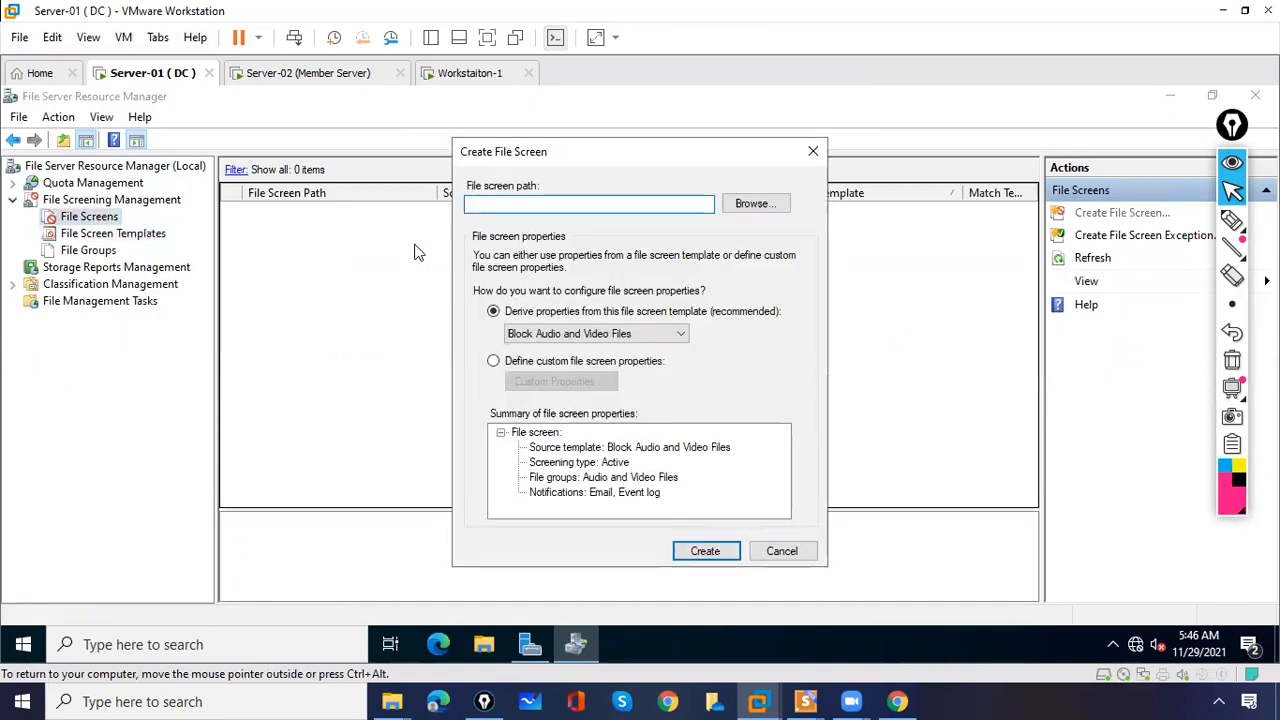
pyautogui.click(745, 207)
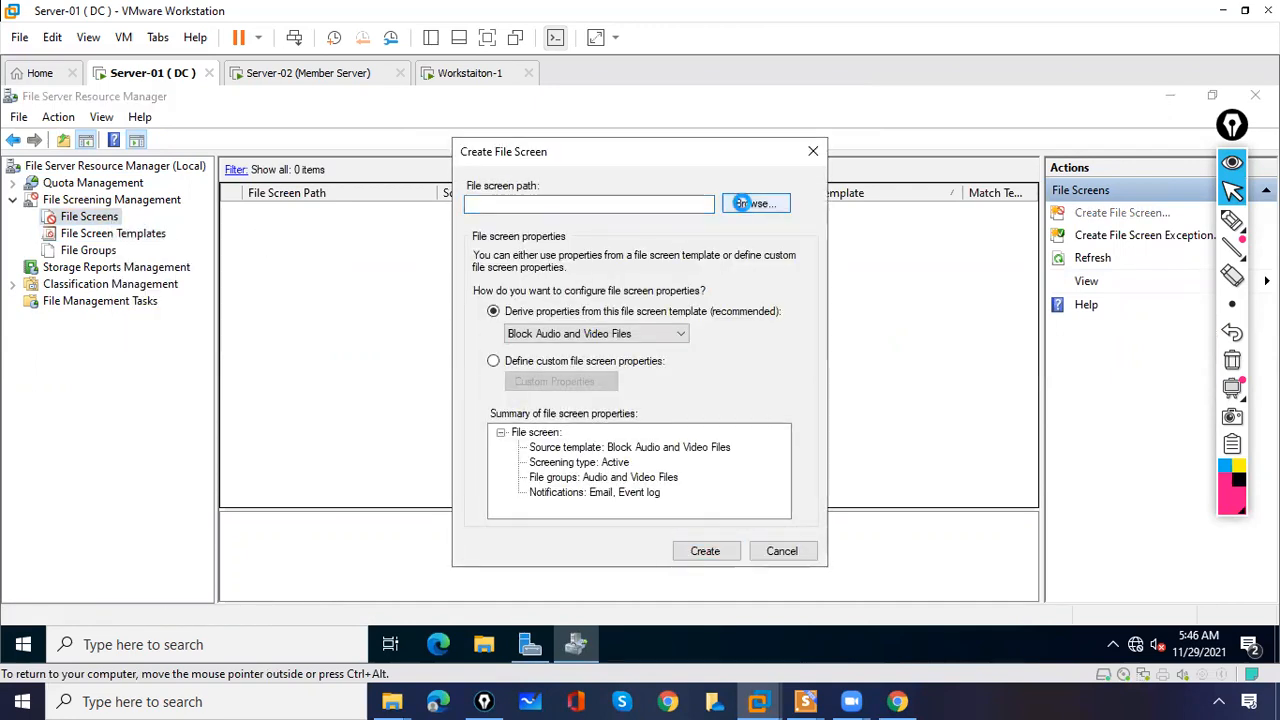
pyautogui.moveTo(766, 337); pyautogui.dragTo(770, 372)
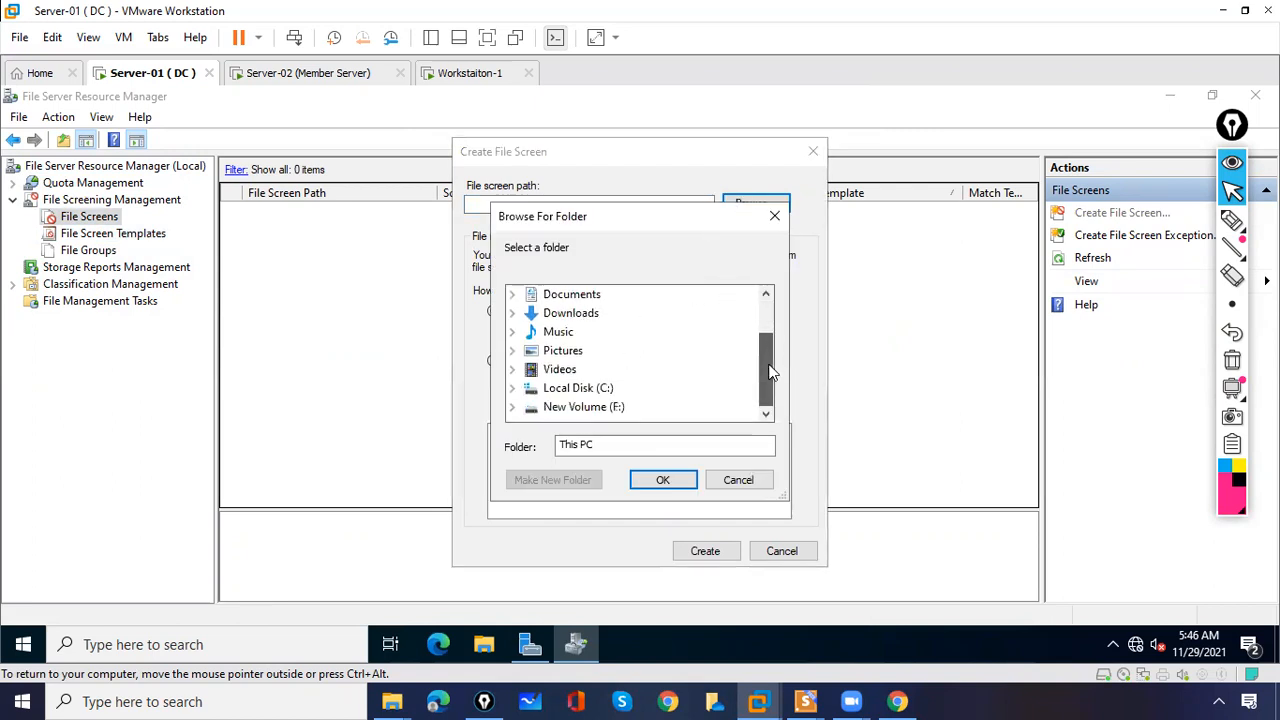
pyautogui.click(512, 390)
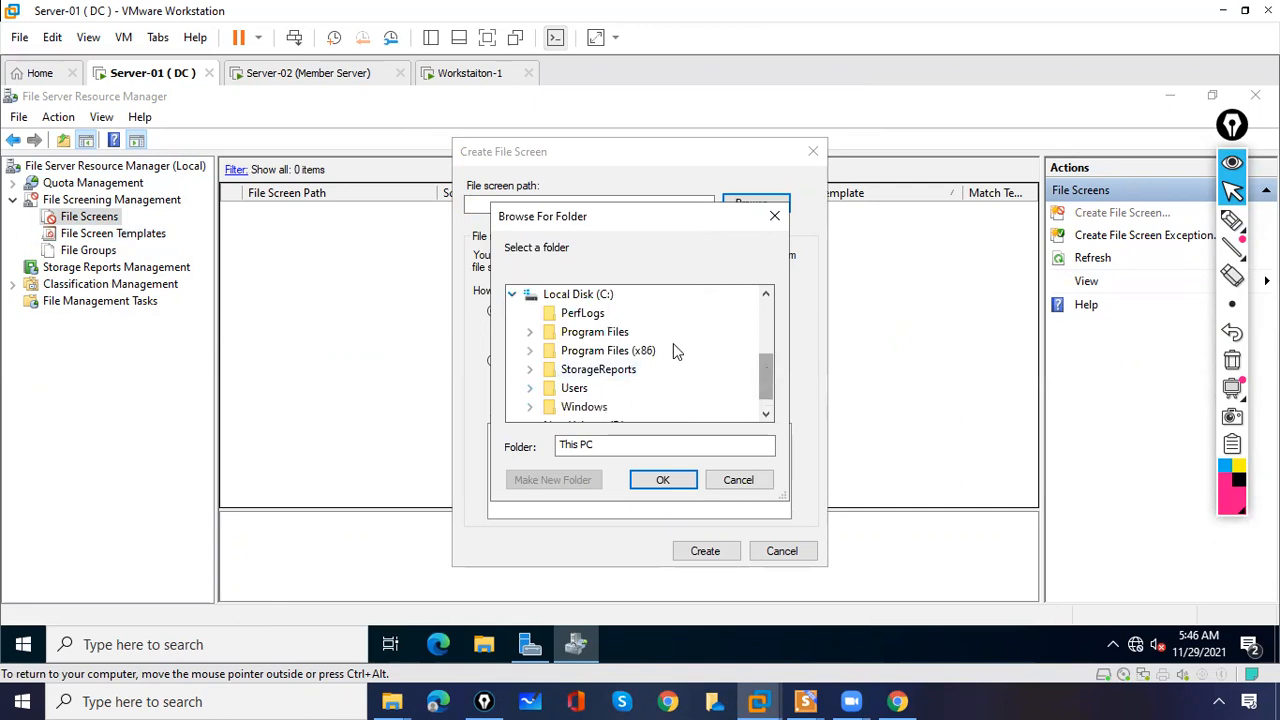
pyautogui.click(512, 294)
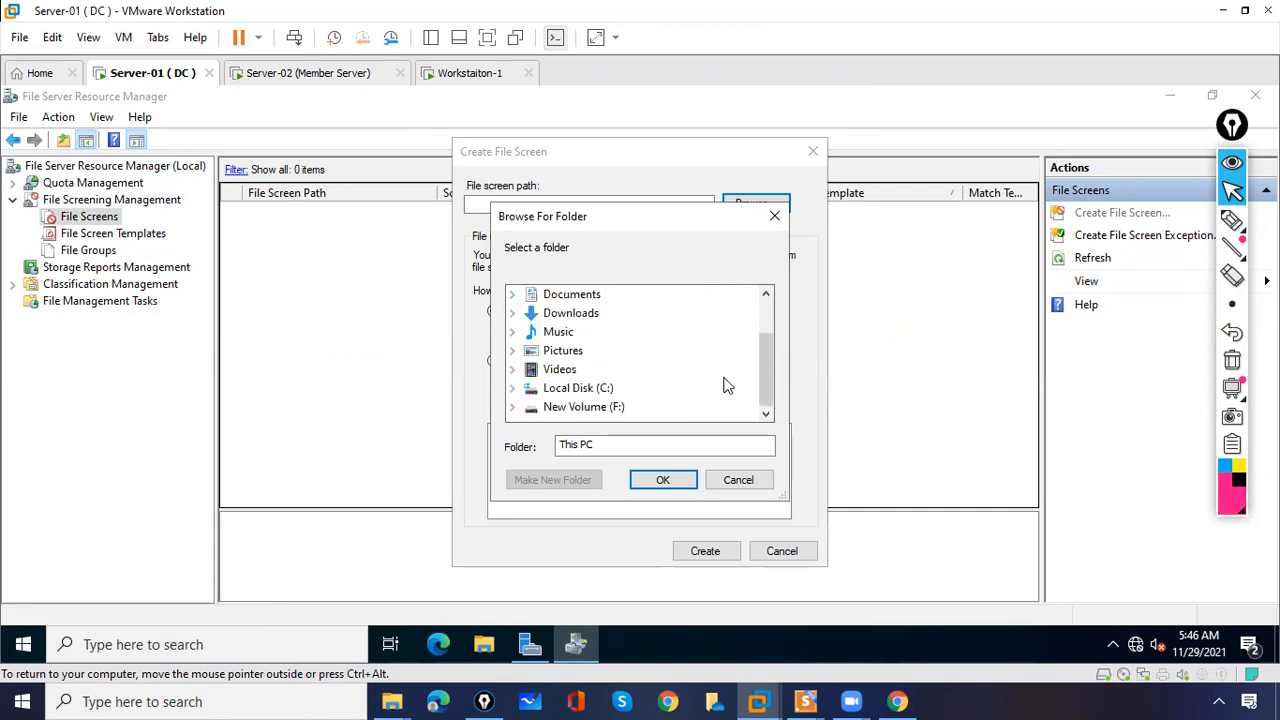
pyautogui.click(512, 408)
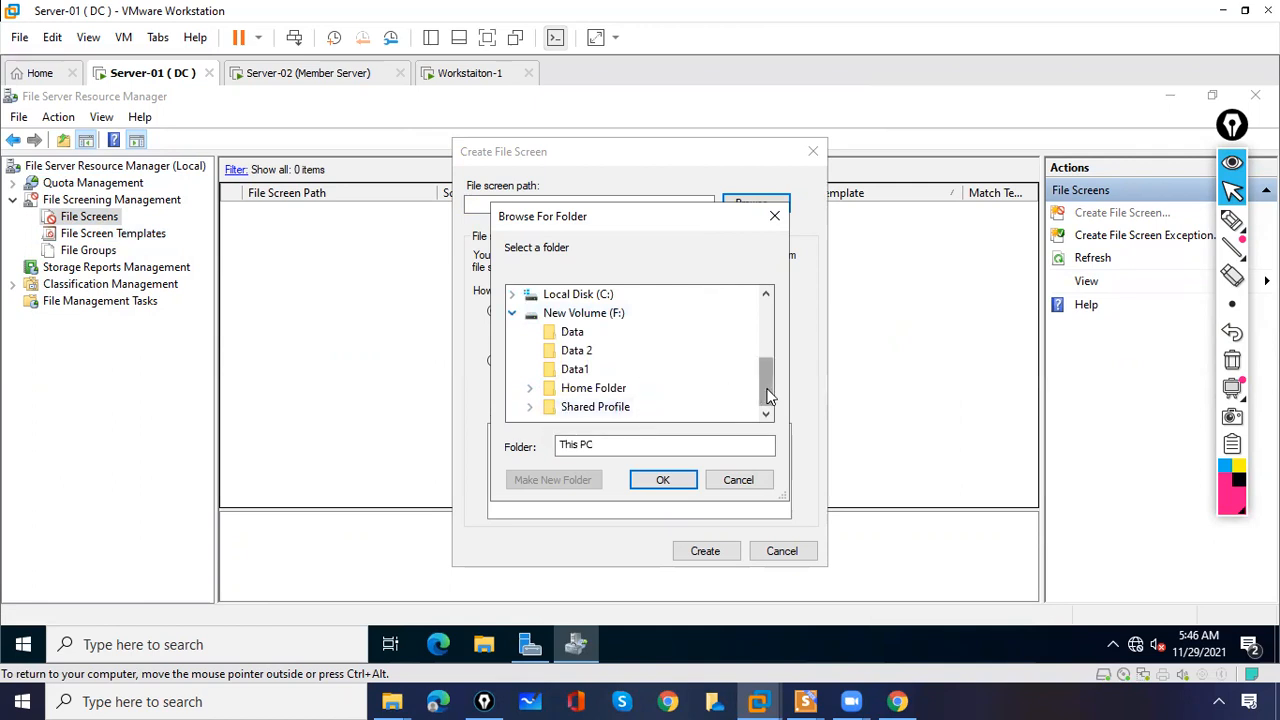
pyautogui.click(530, 388)
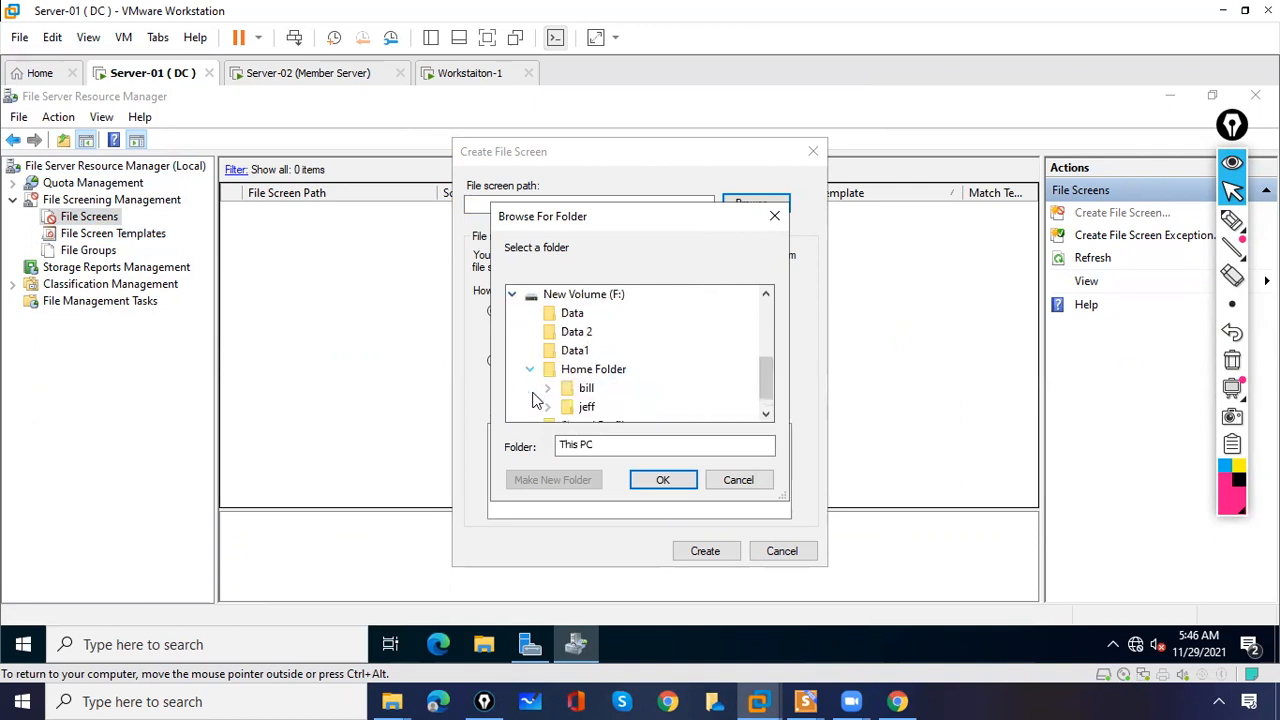
pyautogui.scroll(-1, 757, 375)
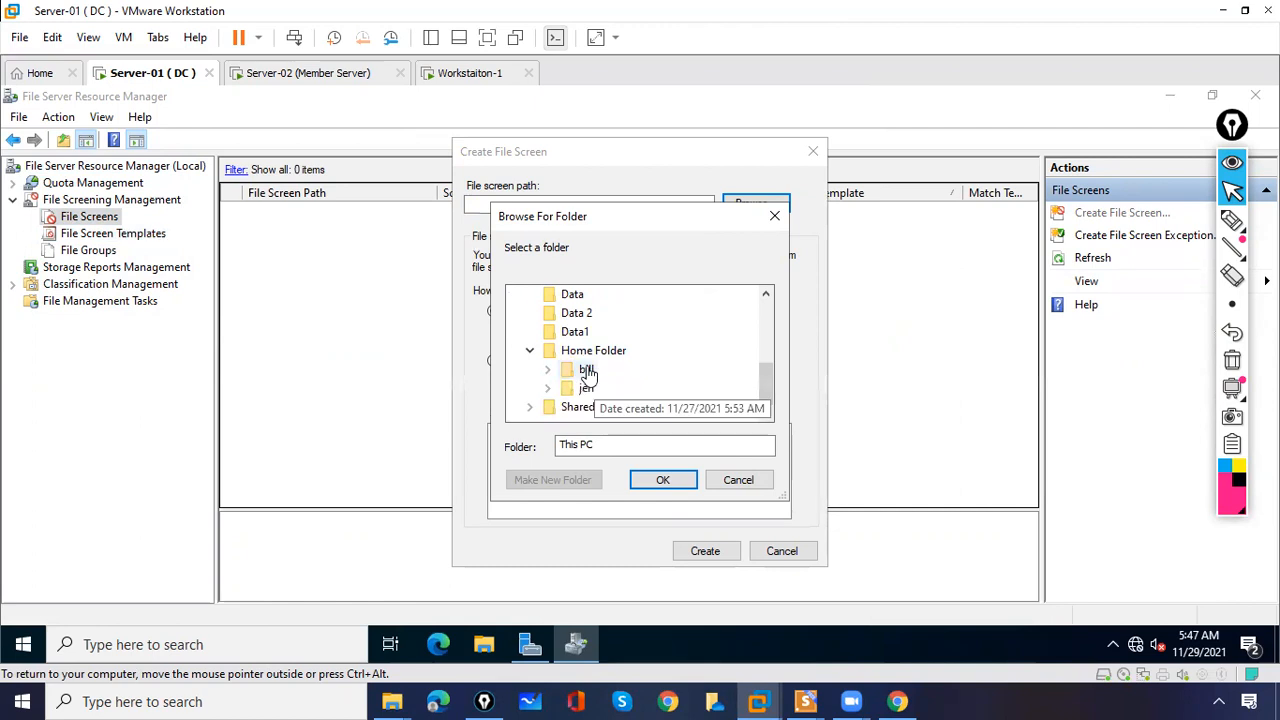
pyautogui.click(587, 368)
pyautogui.moveTo(768, 377); pyautogui.dragTo(770, 405)
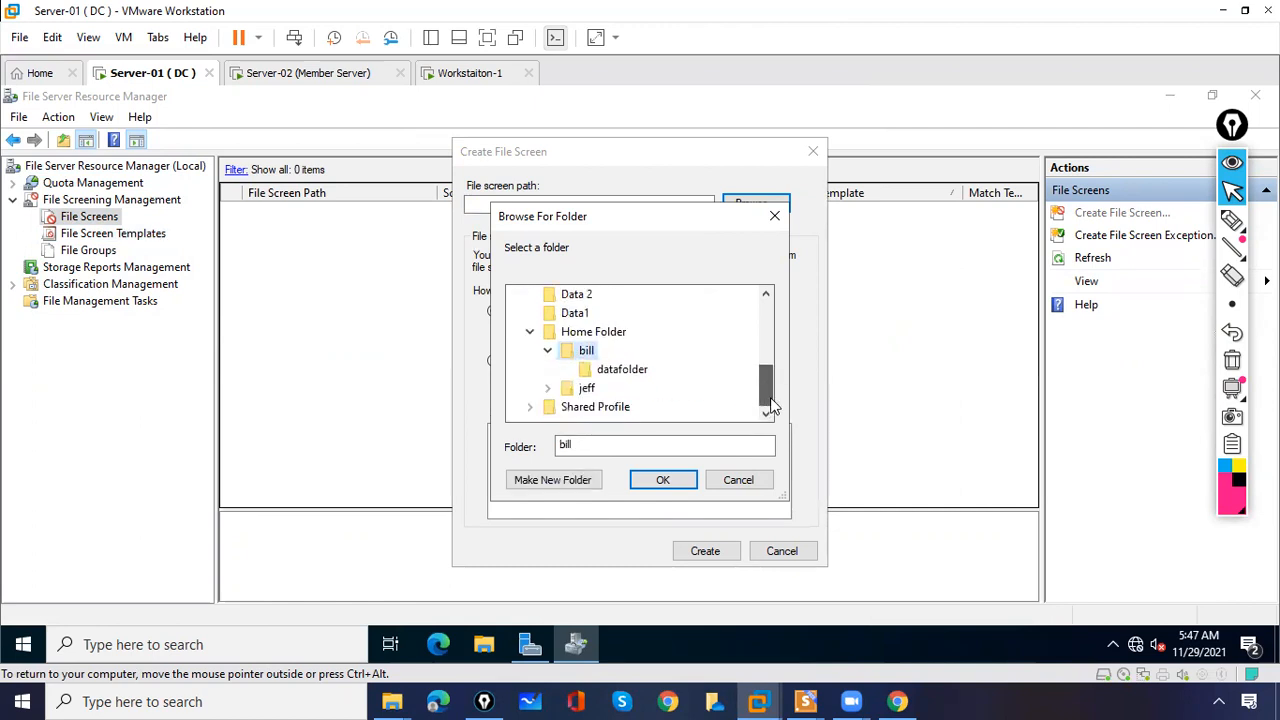
pyautogui.click(684, 480)
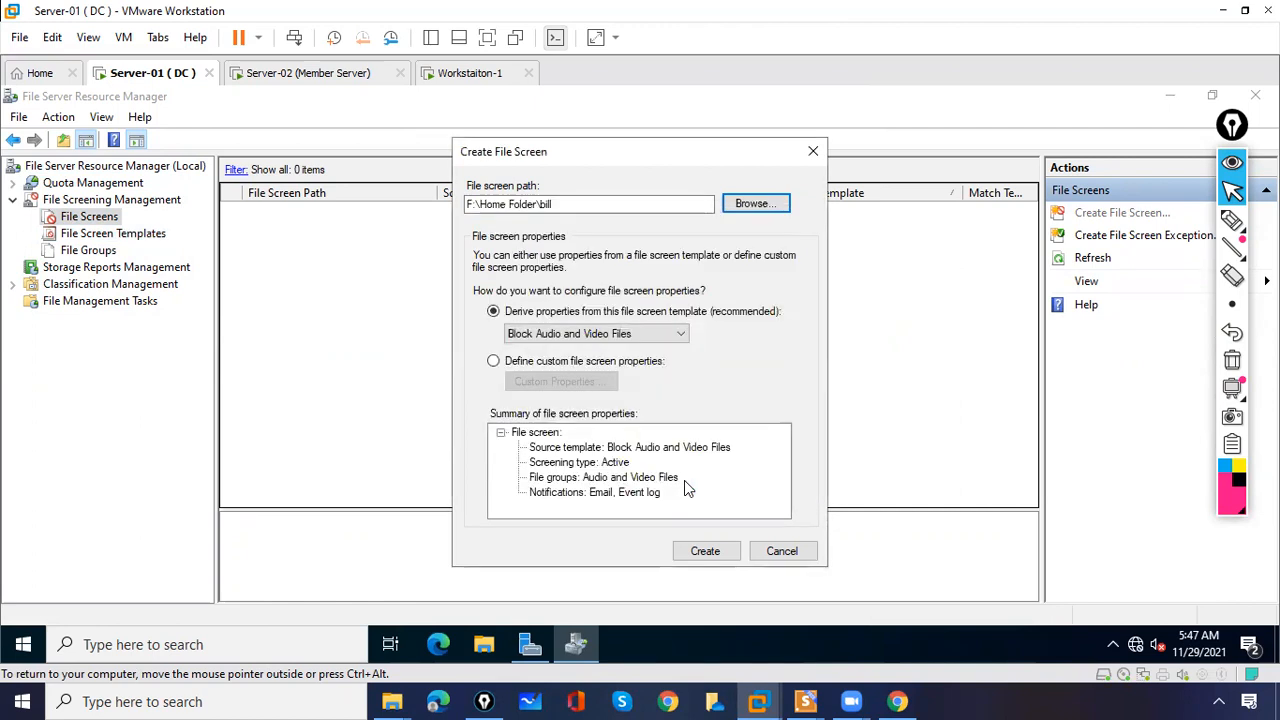
# - Base the file screen on the Block Images Except Jpeg template and create it
pyautogui.moveTo(553, 204); pyautogui.dragTo(458, 211)
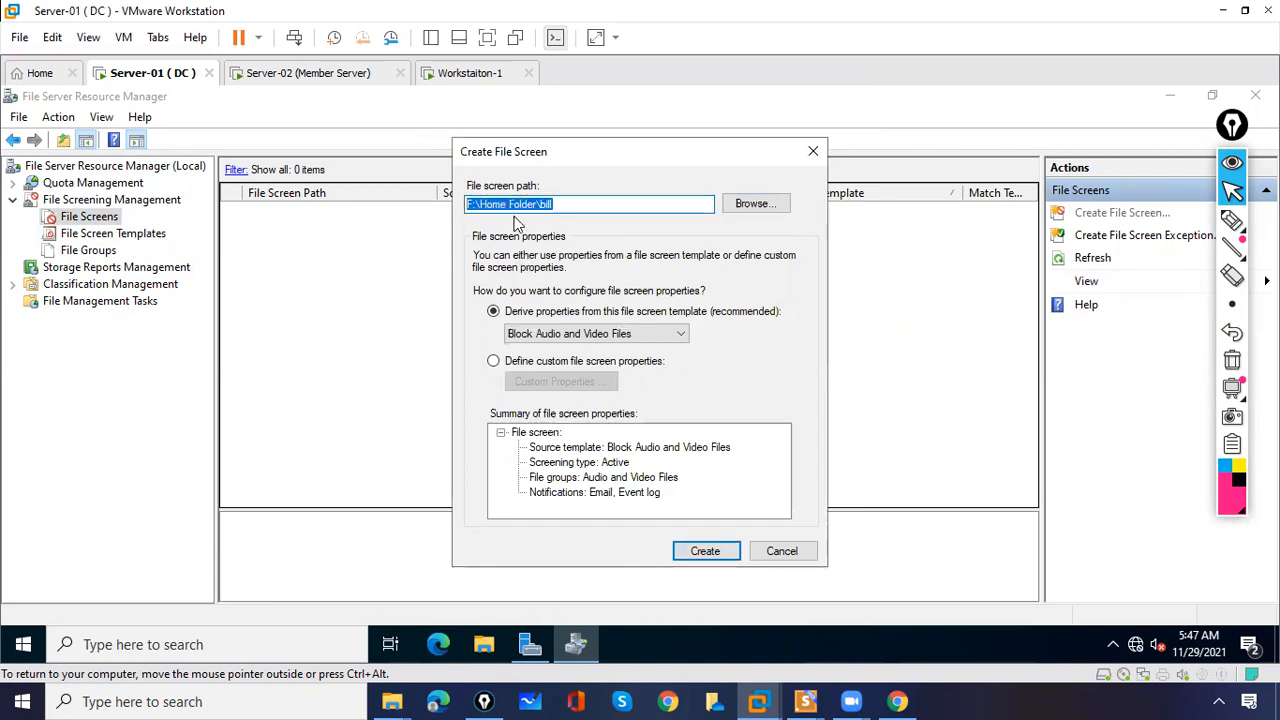
pyautogui.click(550, 336)
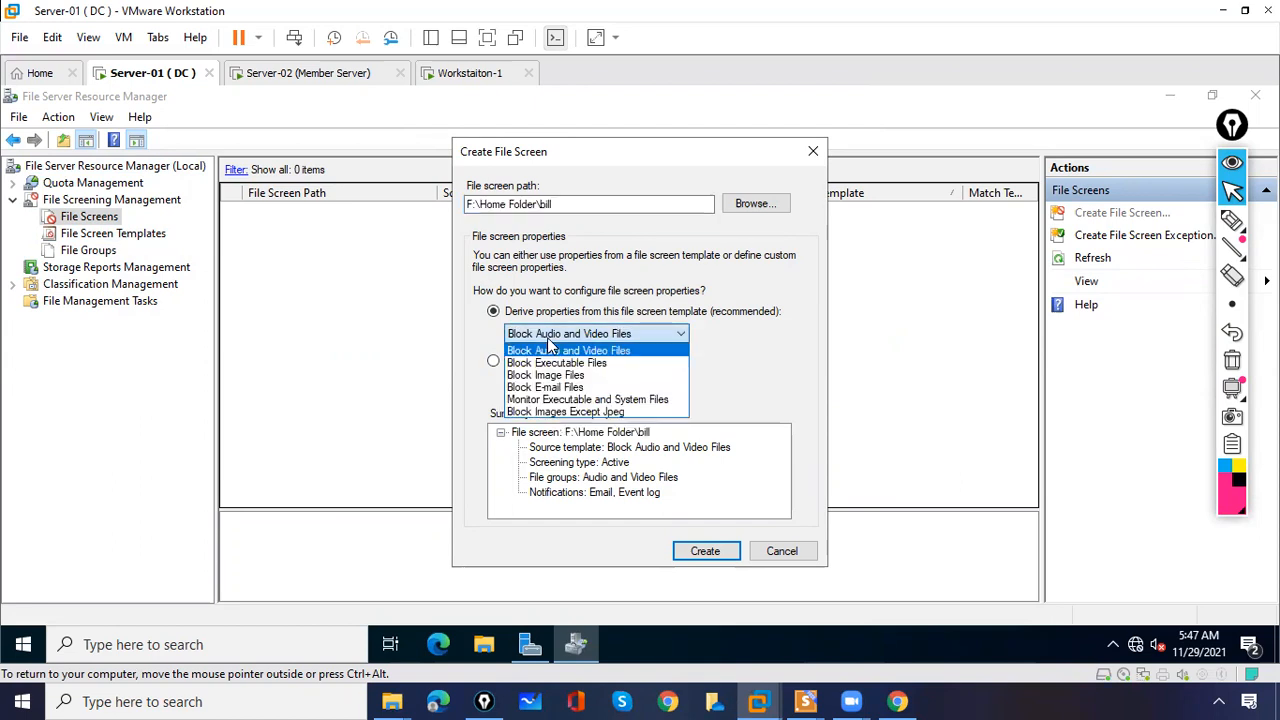
pyautogui.click(548, 414)
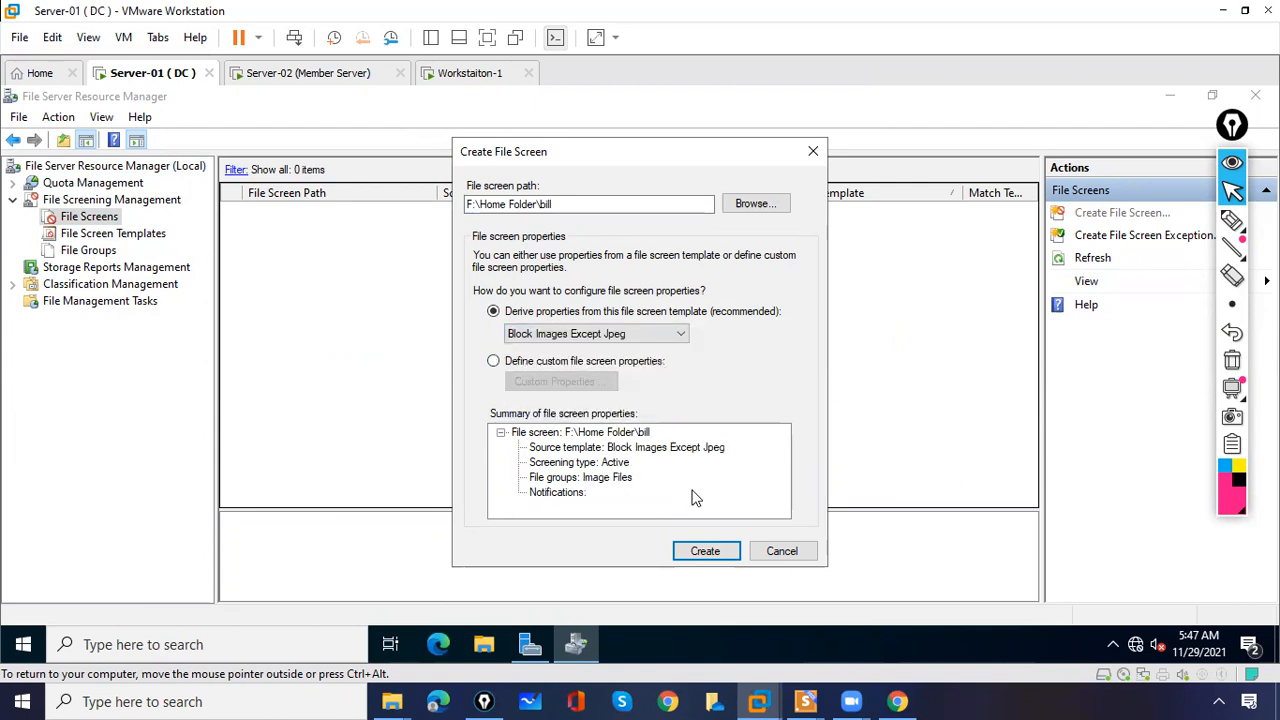
pyautogui.click(705, 551)
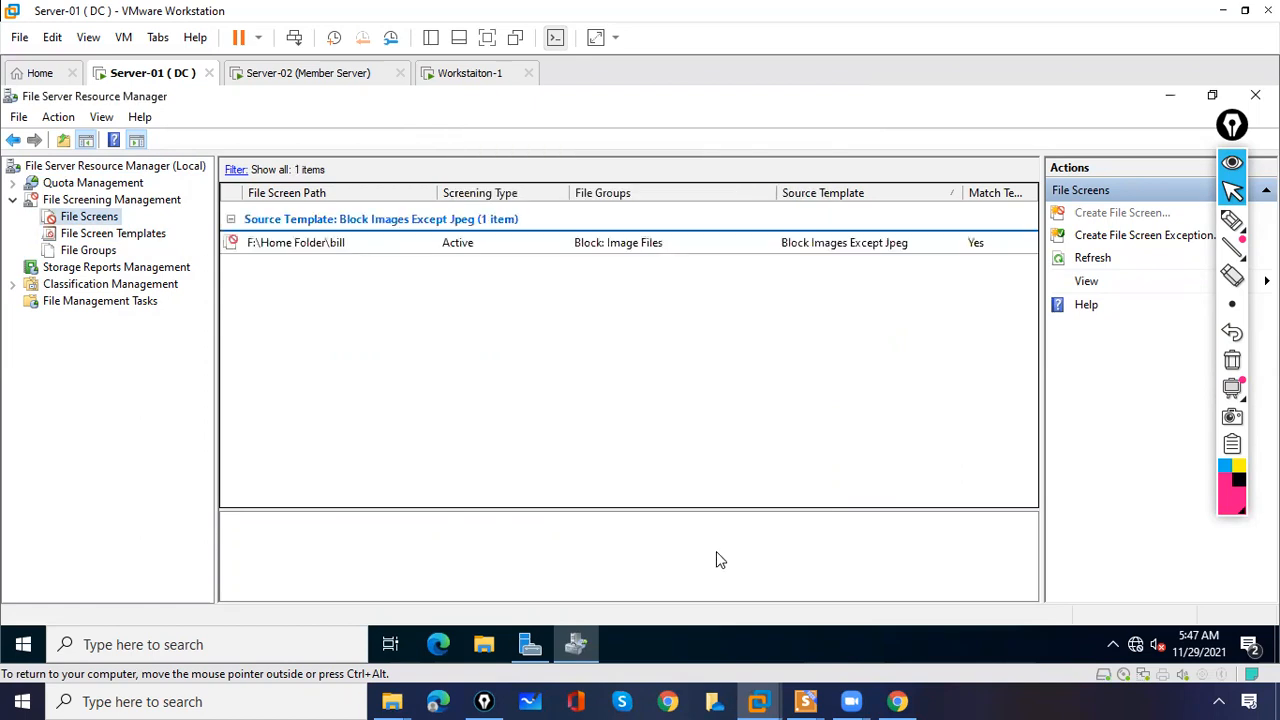
# - Check the new file screen on F:\Home Folder\bill, then switch to the Workstaiton-1 VM
pyautogui.click(388, 244)
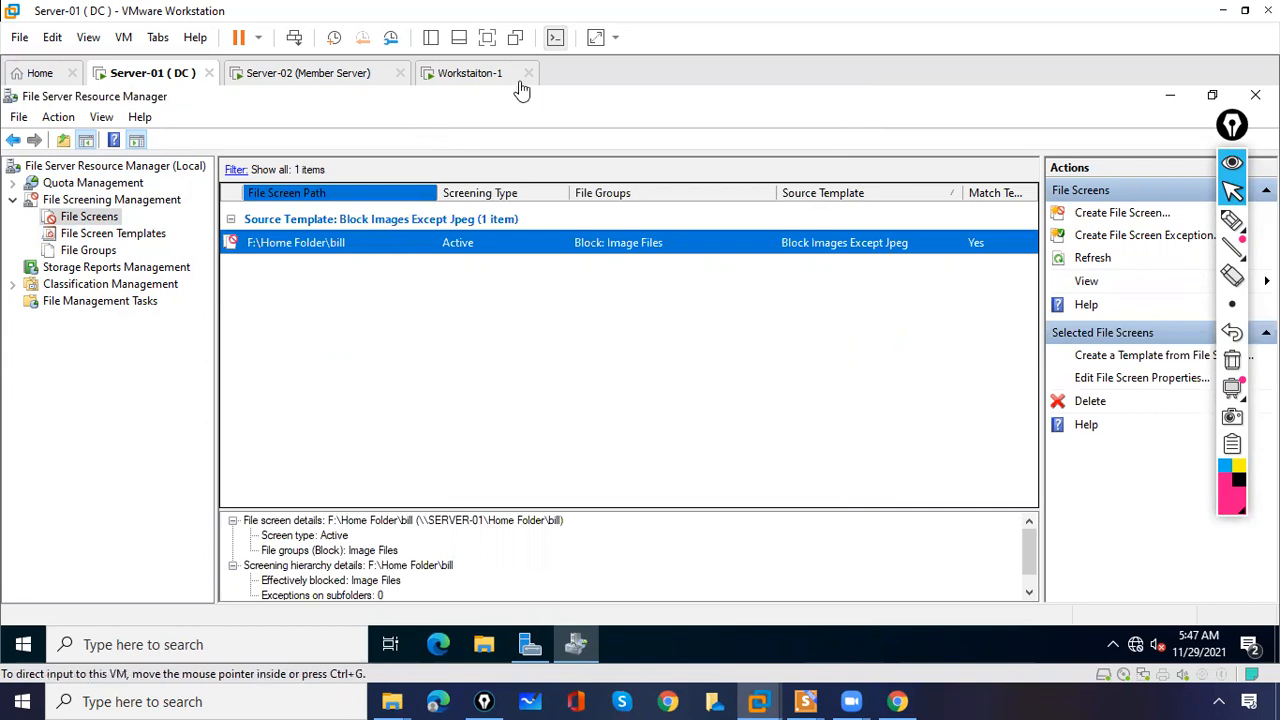
pyautogui.click(474, 80)
# - Unlock Workstaiton-1 and sign in as the domain user with the account password
pyautogui.click(431, 266)
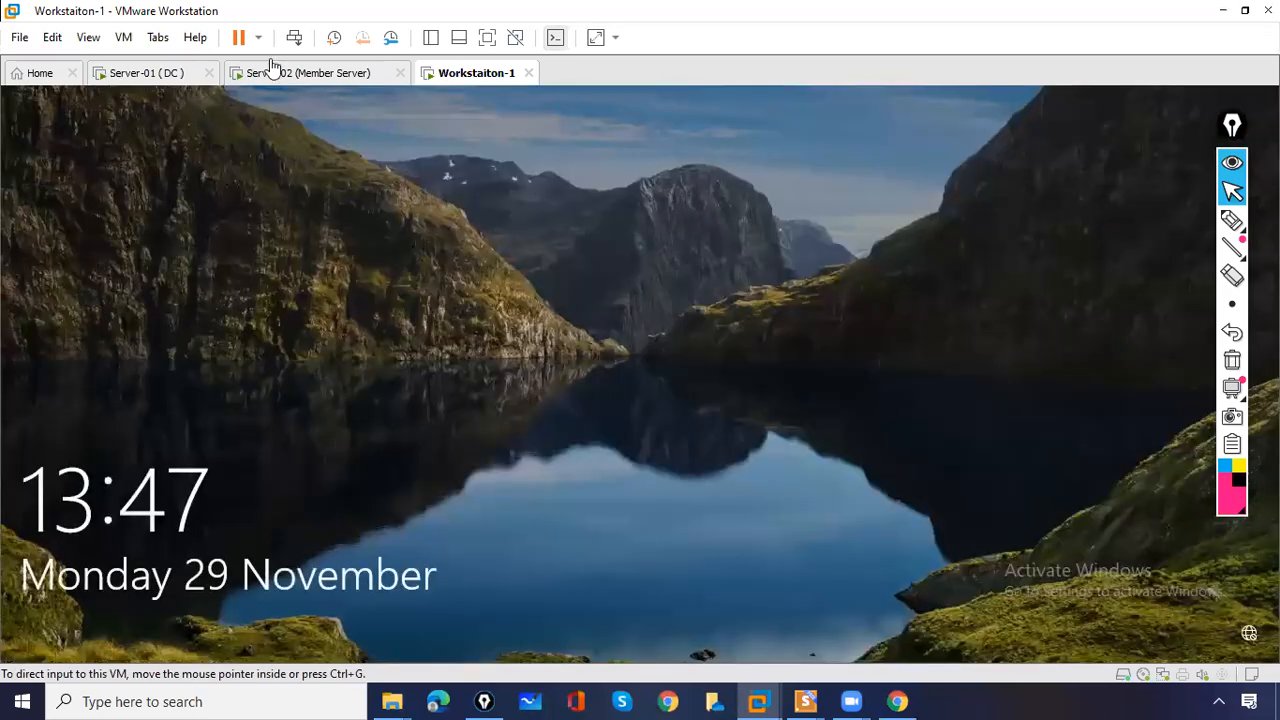
pyautogui.click(294, 44)
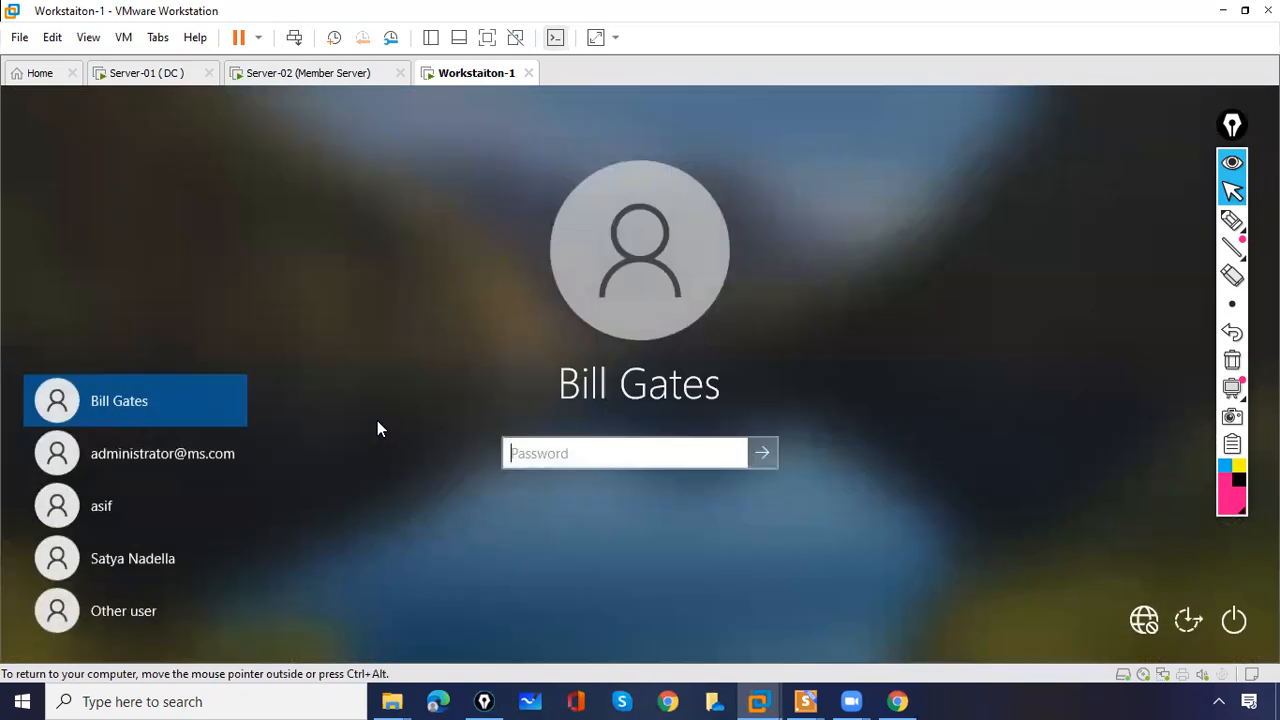
pyautogui.click(148, 403)
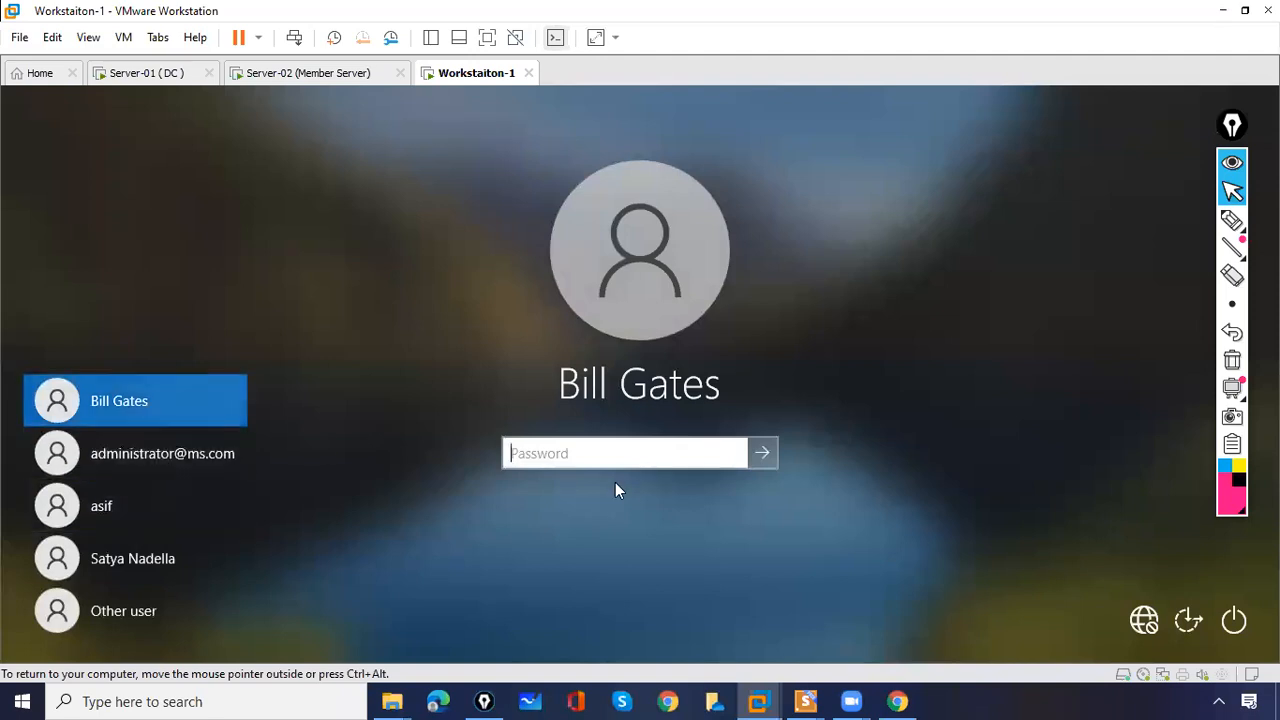
pyautogui.click(594, 456)
pyautogui.write('P')
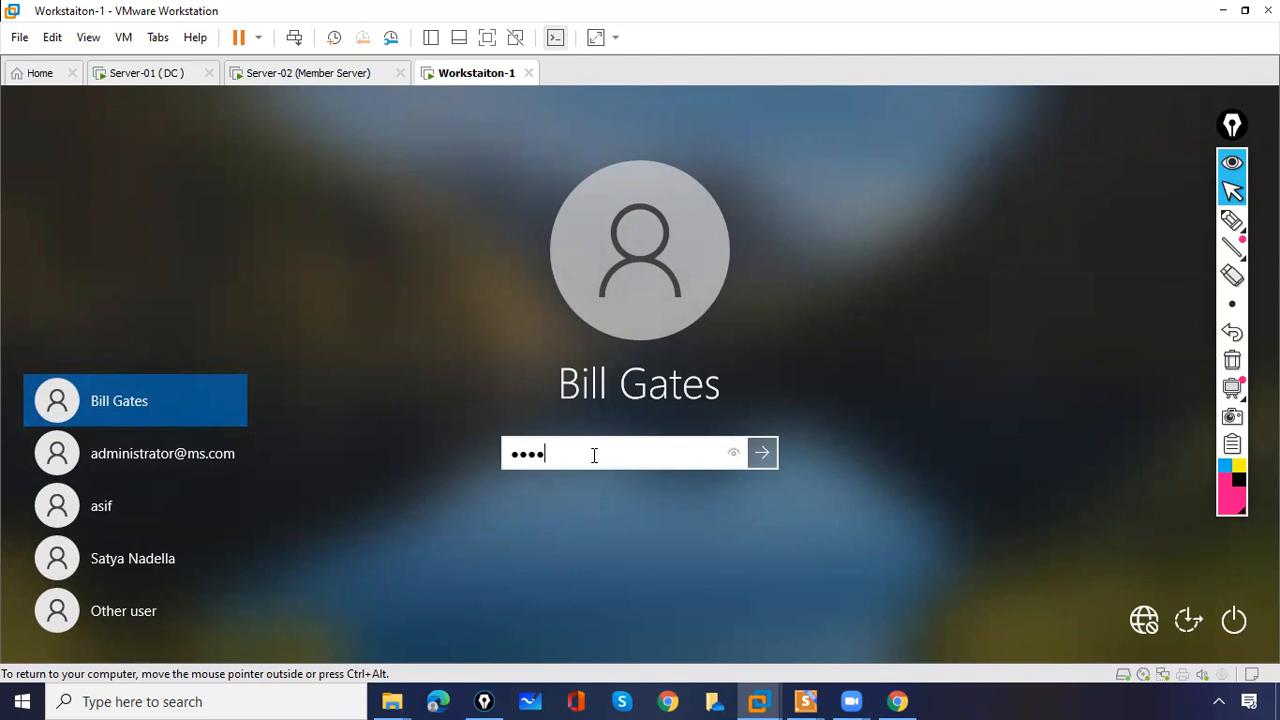
pyautogui.press('Return')
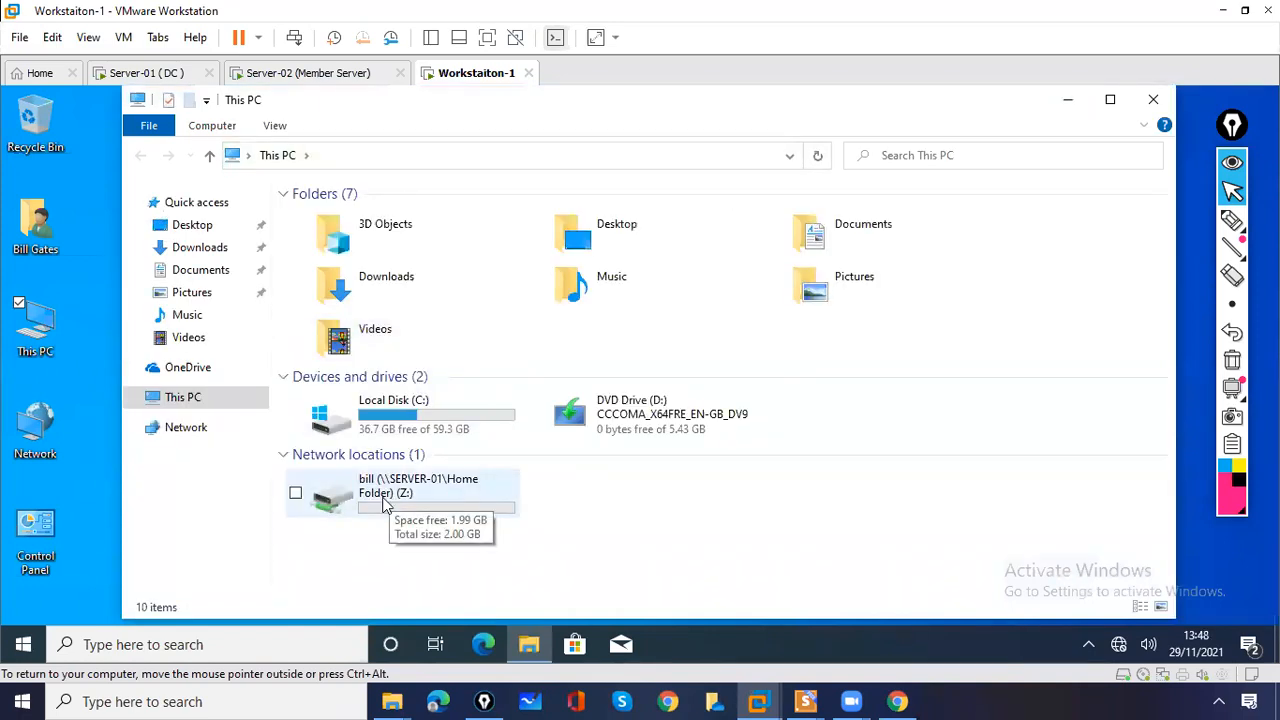
# - Open drive Z: and attempt a new bitmap image, highlighting and dismissing the Access Denied warning
pyautogui.doubleClick(385, 505)
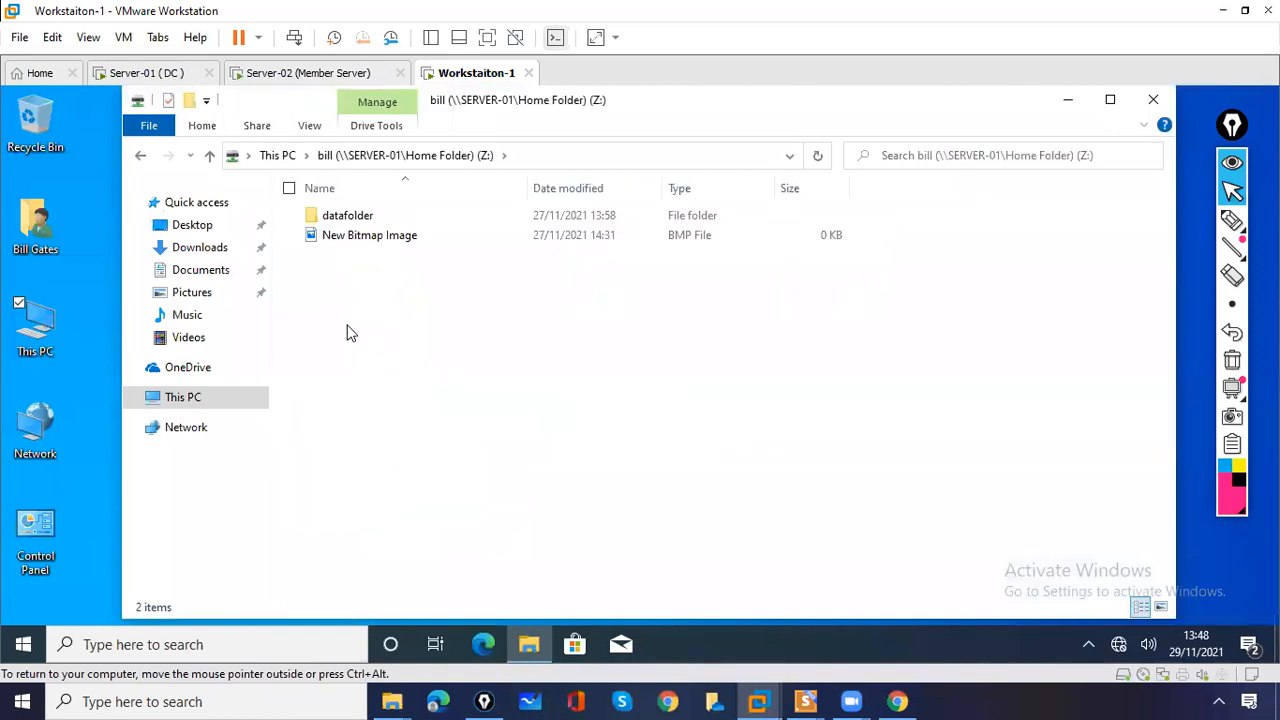
pyautogui.rightClick(349, 332)
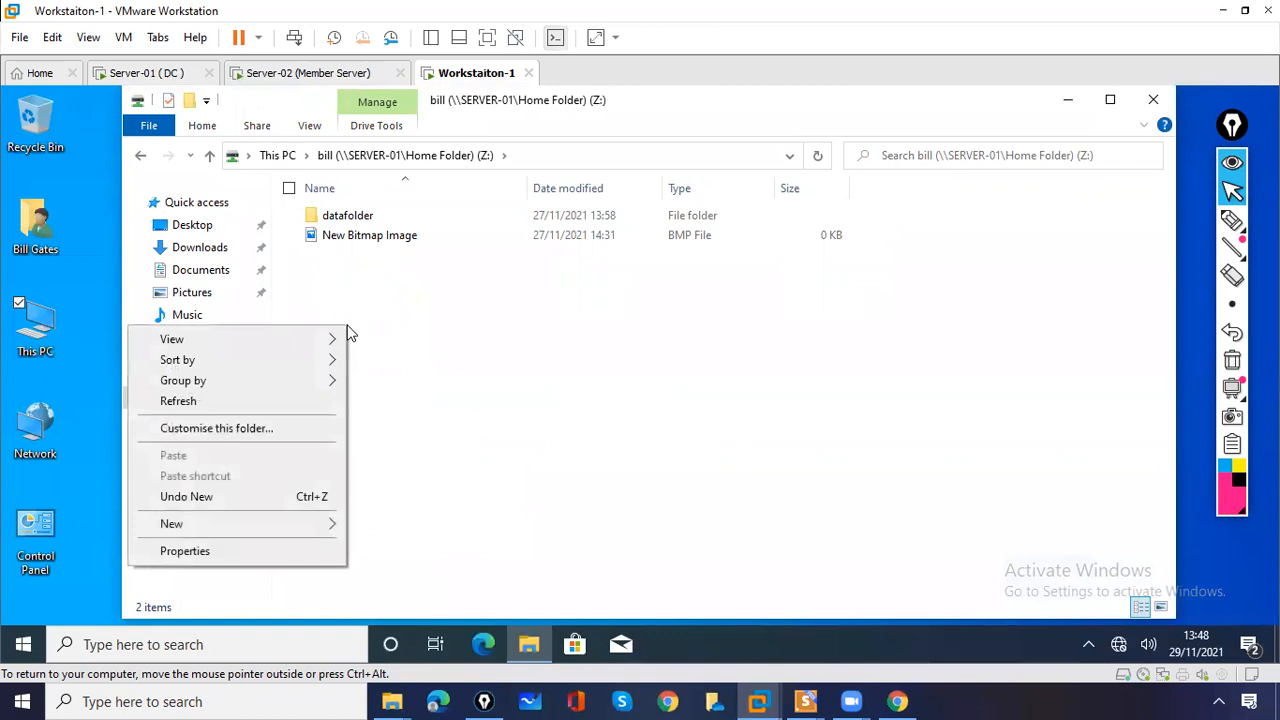
pyautogui.moveTo(282, 530)
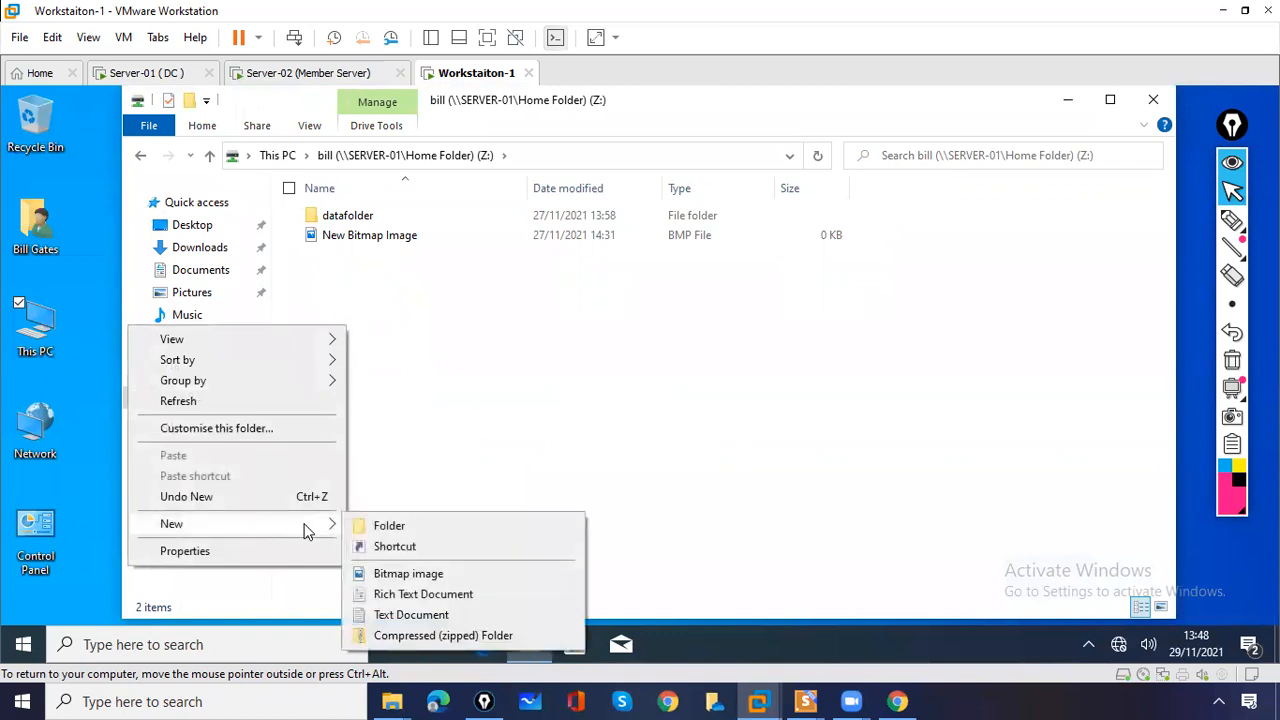
pyautogui.click(395, 574)
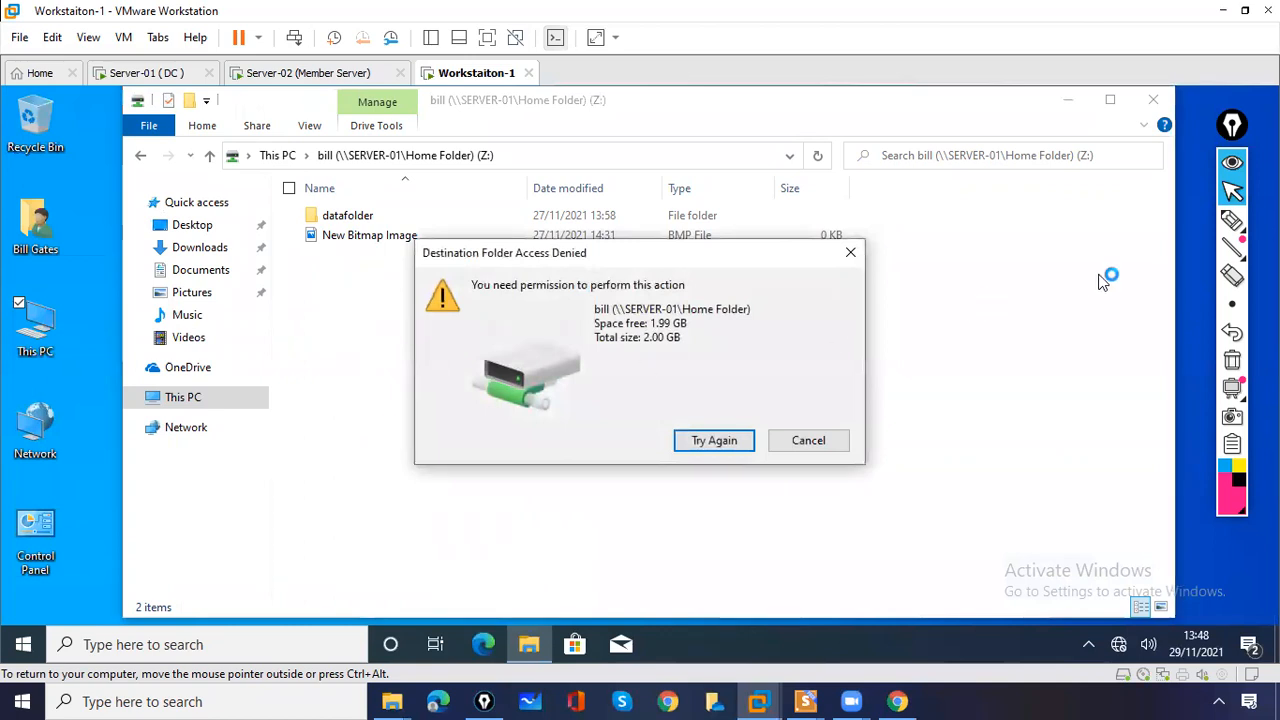
pyautogui.click(1231, 220)
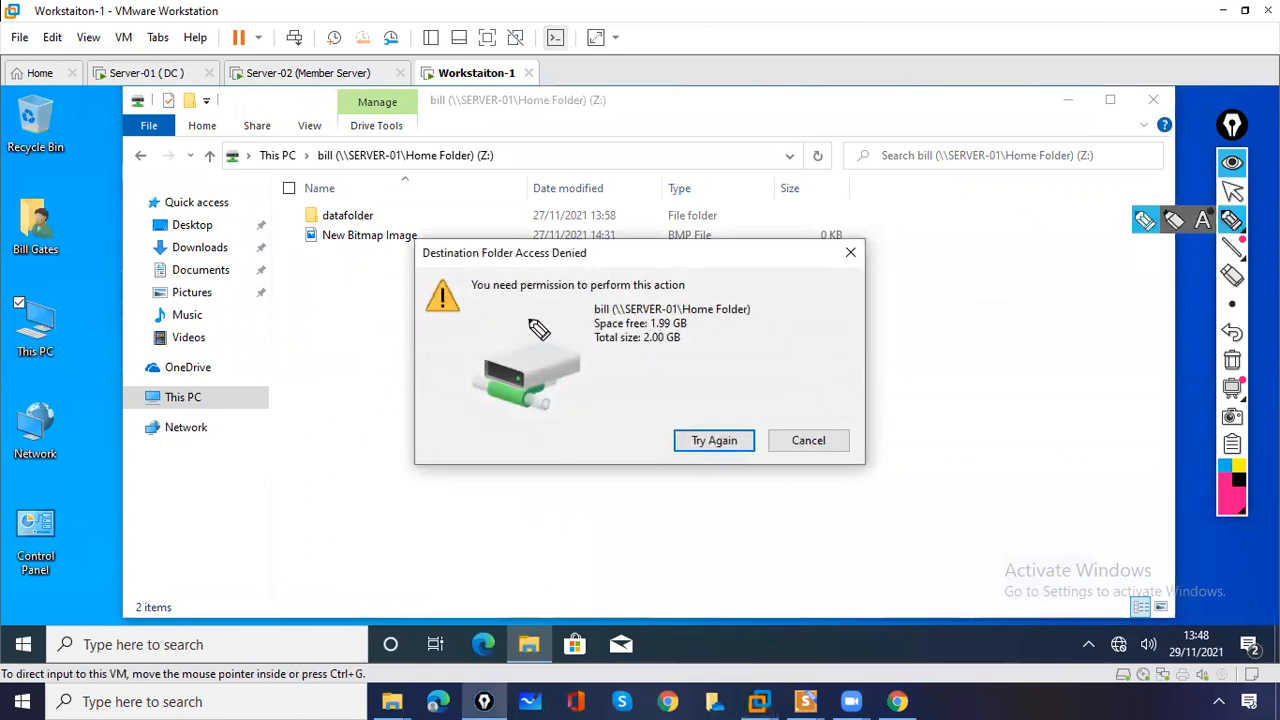
pyautogui.moveTo(471, 296); pyautogui.dragTo(497, 296)
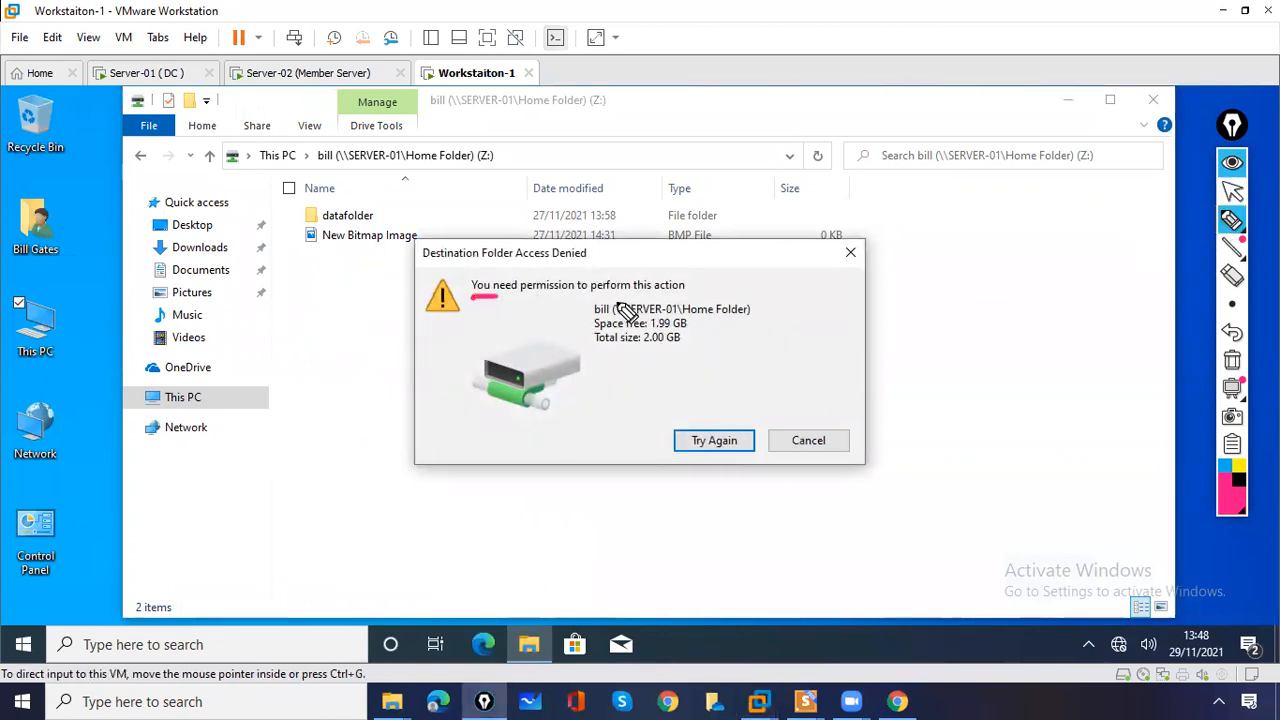
pyautogui.moveTo(598, 296); pyautogui.dragTo(656, 296)
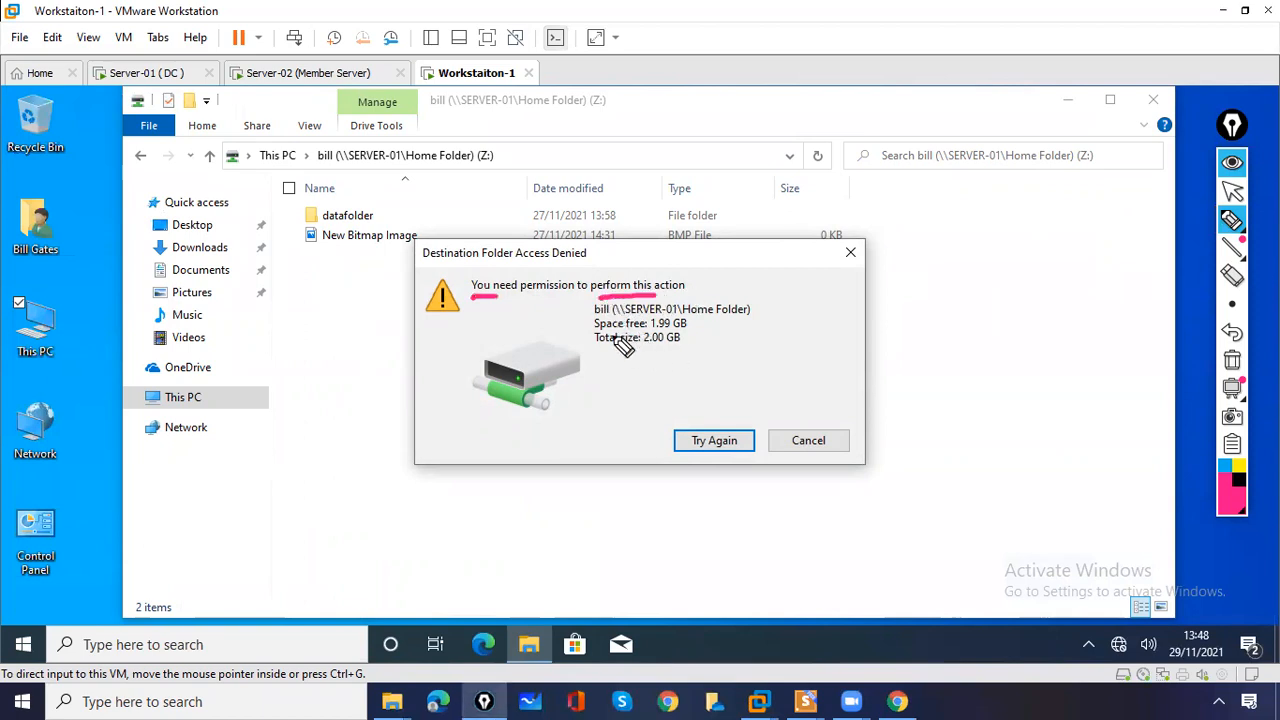
pyautogui.moveTo(337, 207); pyautogui.dragTo(348, 216)
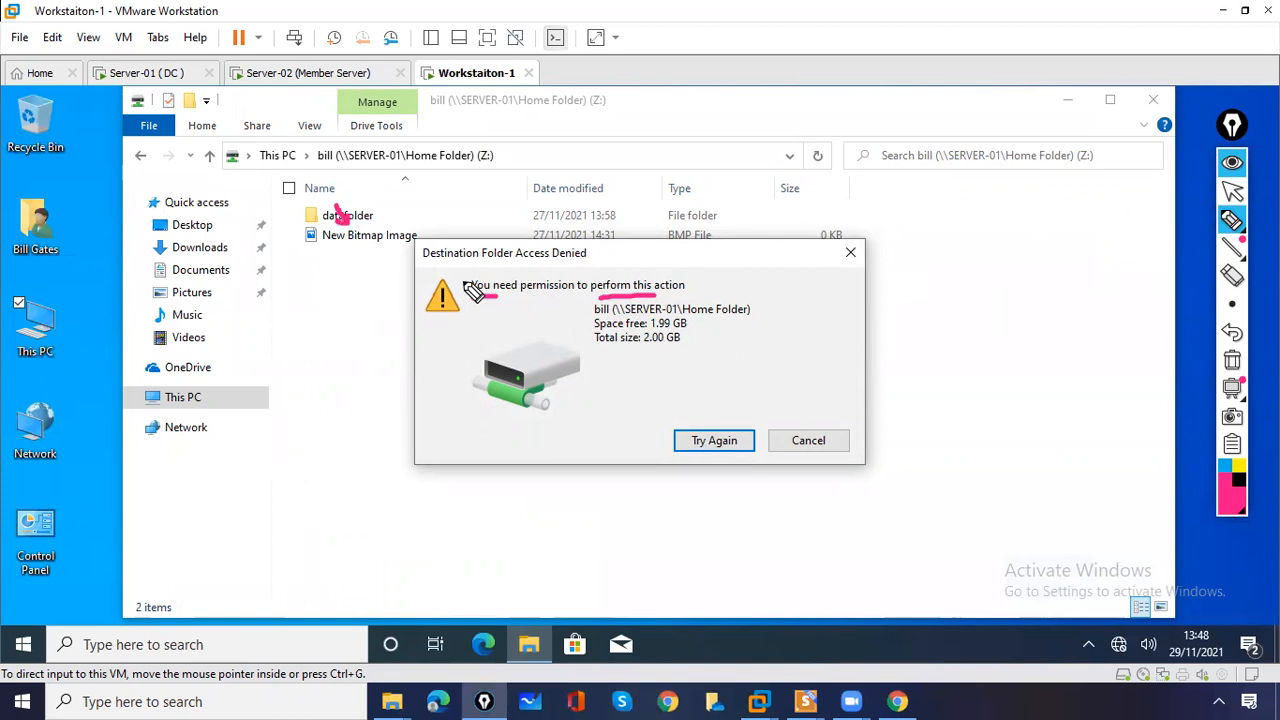
pyautogui.click(1232, 360)
pyautogui.moveTo(1234, 222)
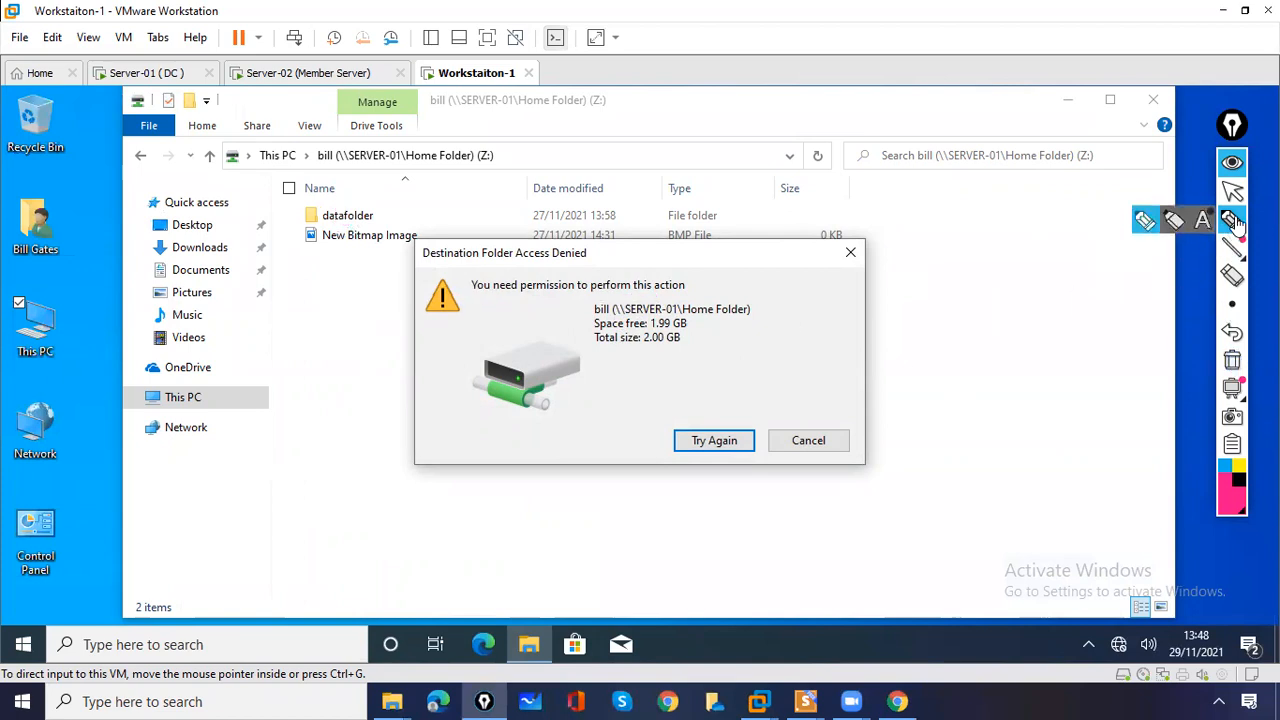
pyautogui.click(1232, 190)
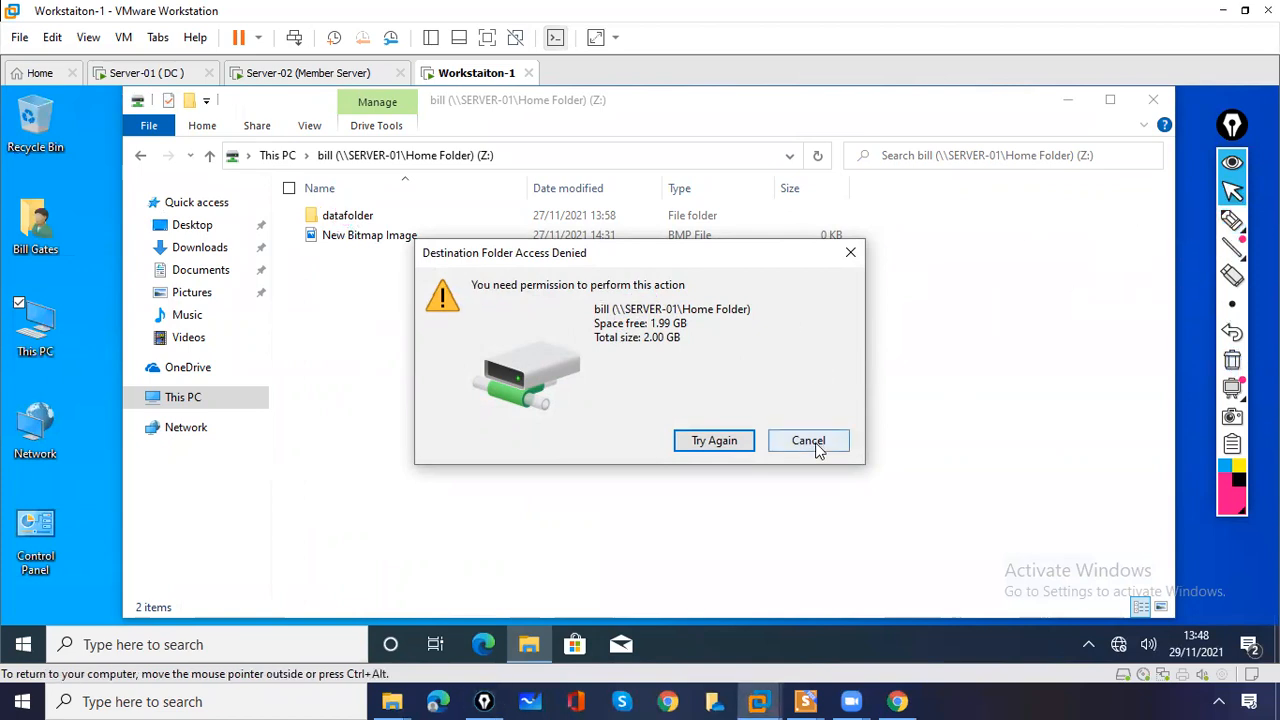
pyautogui.click(810, 441)
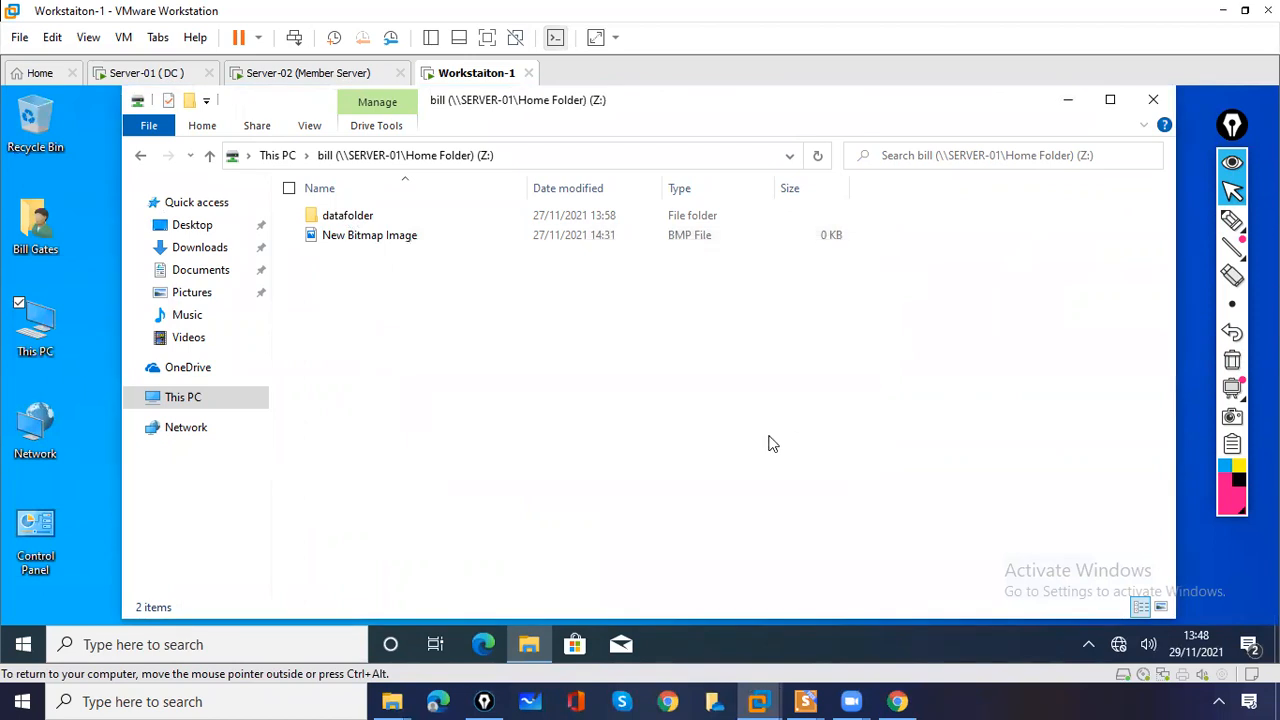
# - Attempt the new bitmap image again, retry several times, then cancel the Access Denied dialog
pyautogui.rightClick(448, 374)
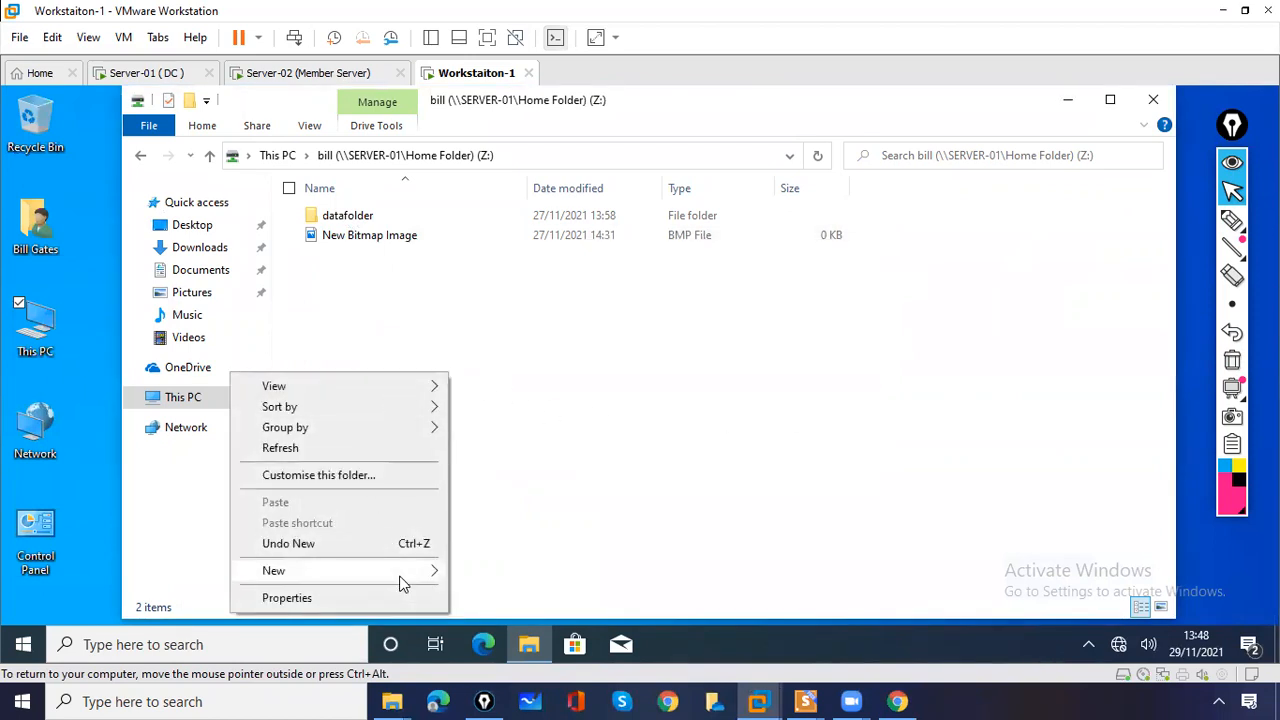
pyautogui.moveTo(405, 578)
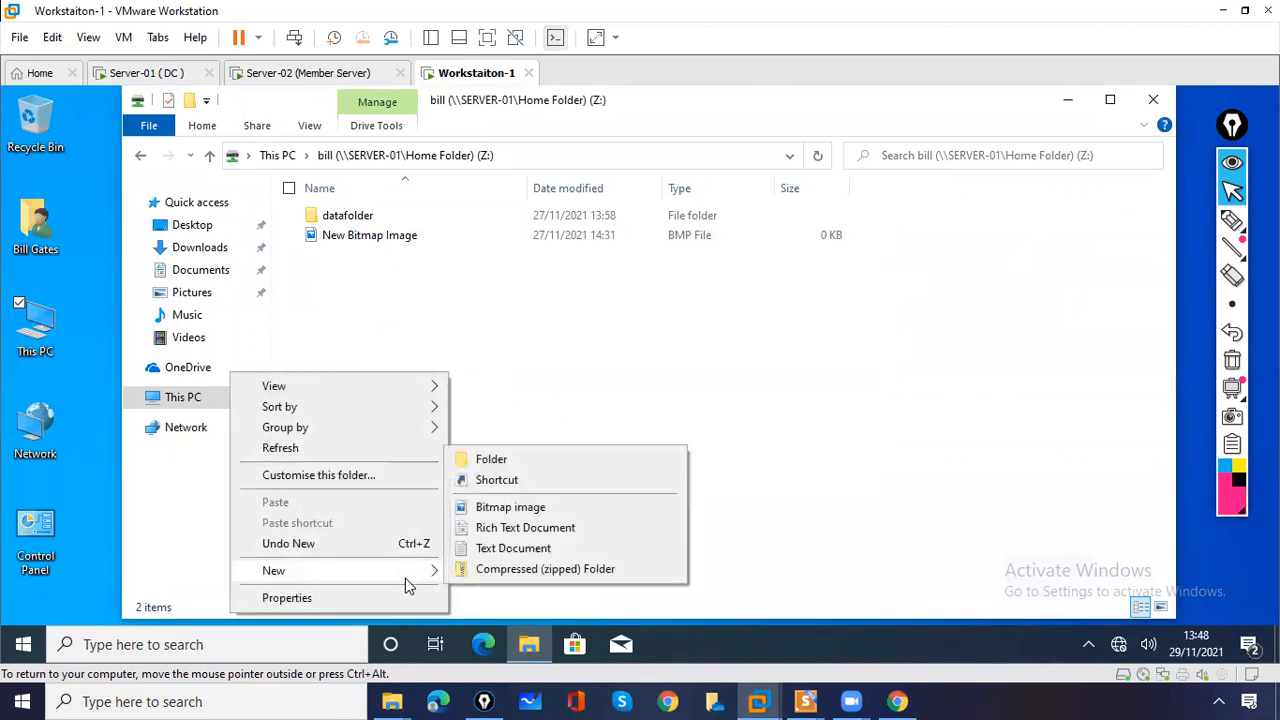
pyautogui.click(495, 508)
pyautogui.click(712, 452)
pyautogui.click(704, 444)
pyautogui.click(701, 442)
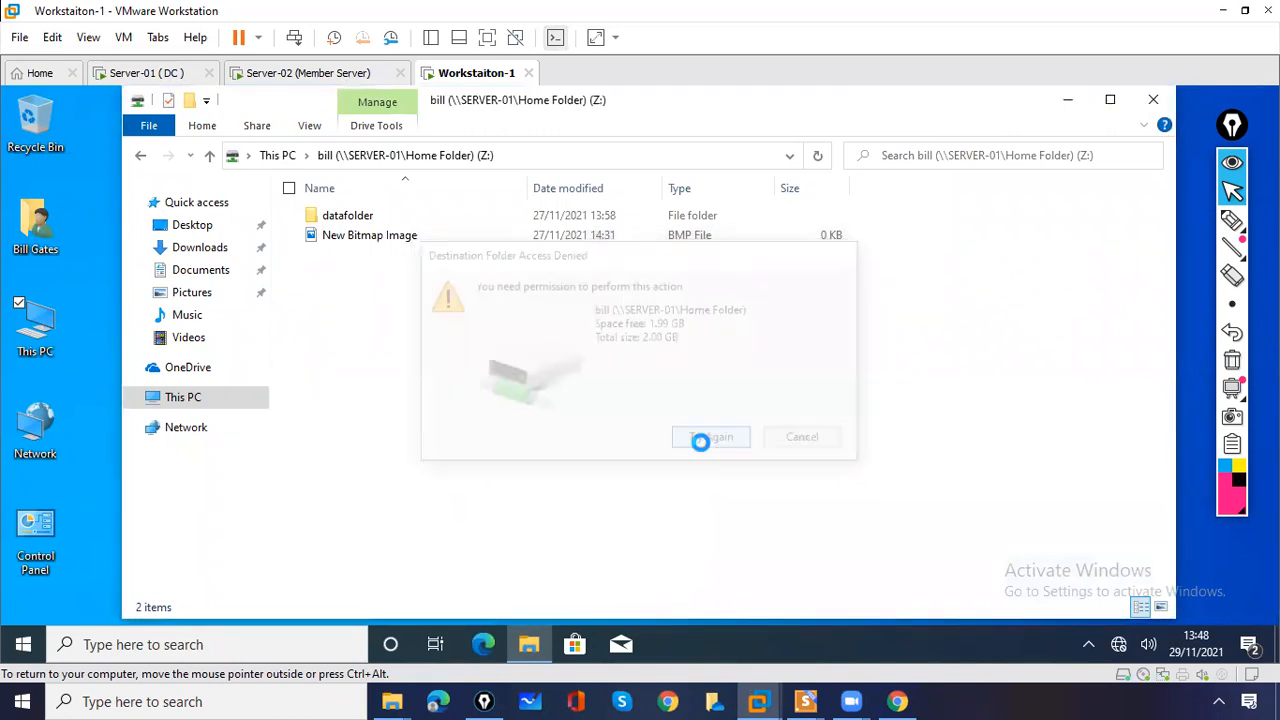
pyautogui.click(705, 447)
pyautogui.click(703, 447)
pyautogui.click(703, 448)
pyautogui.click(702, 446)
pyautogui.click(701, 442)
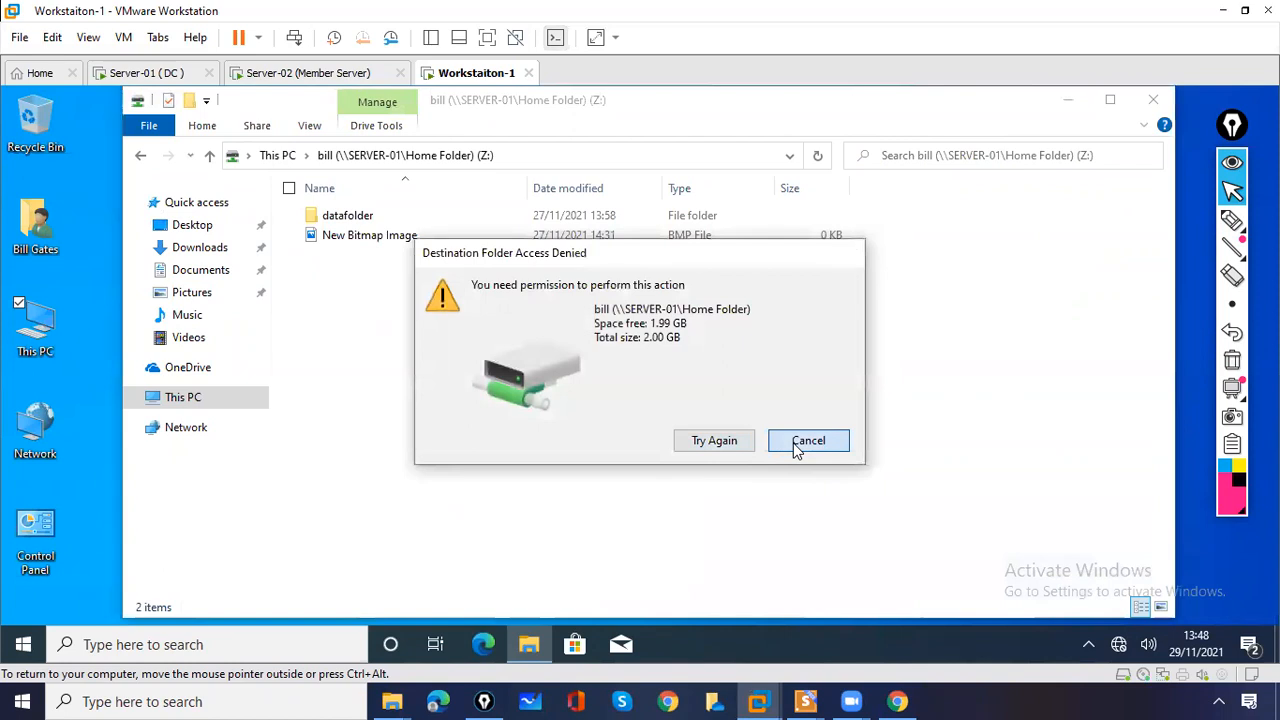
pyautogui.click(797, 449)
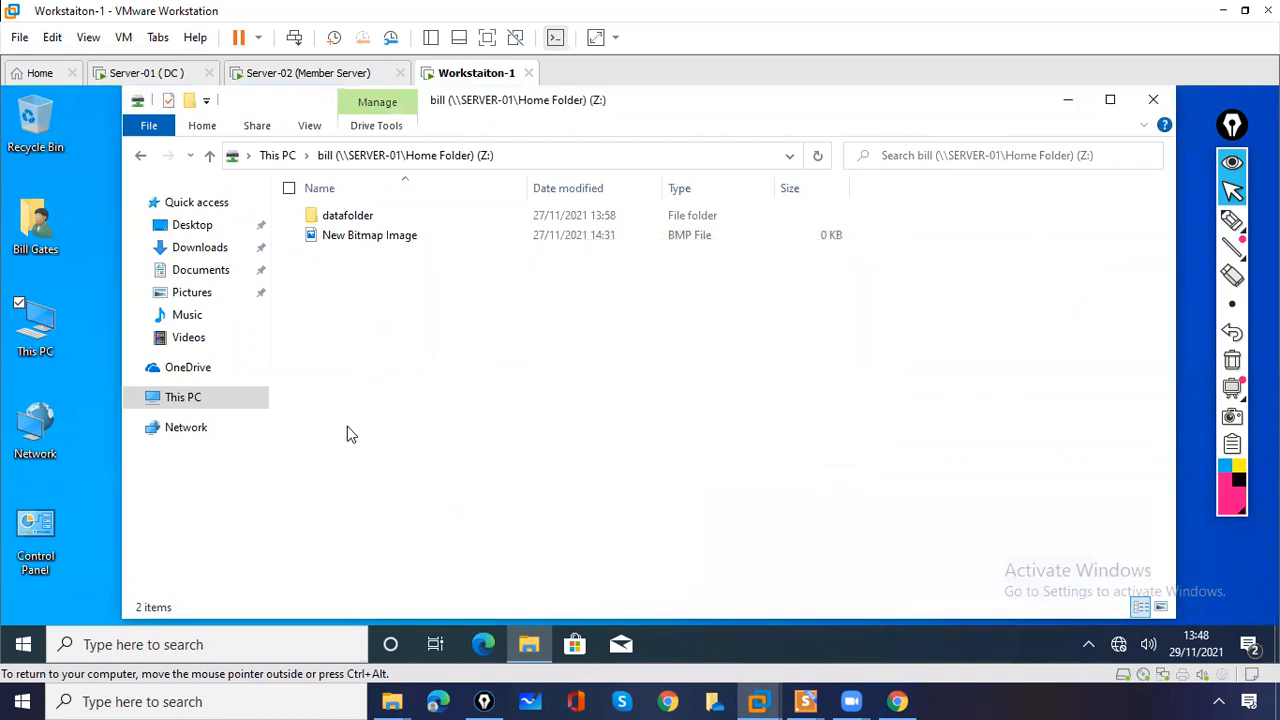
# - Launch Paint from the Start search and maximize its window
pyautogui.click(244, 640)
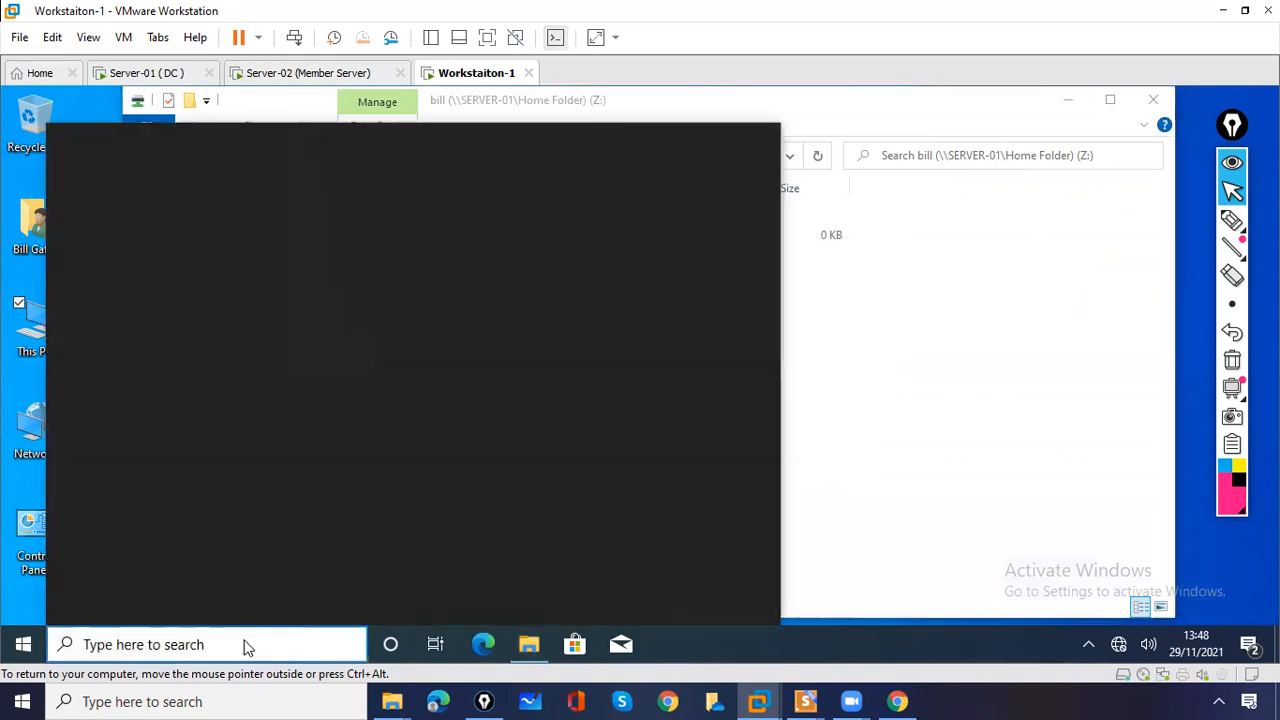
pyautogui.write('pa')
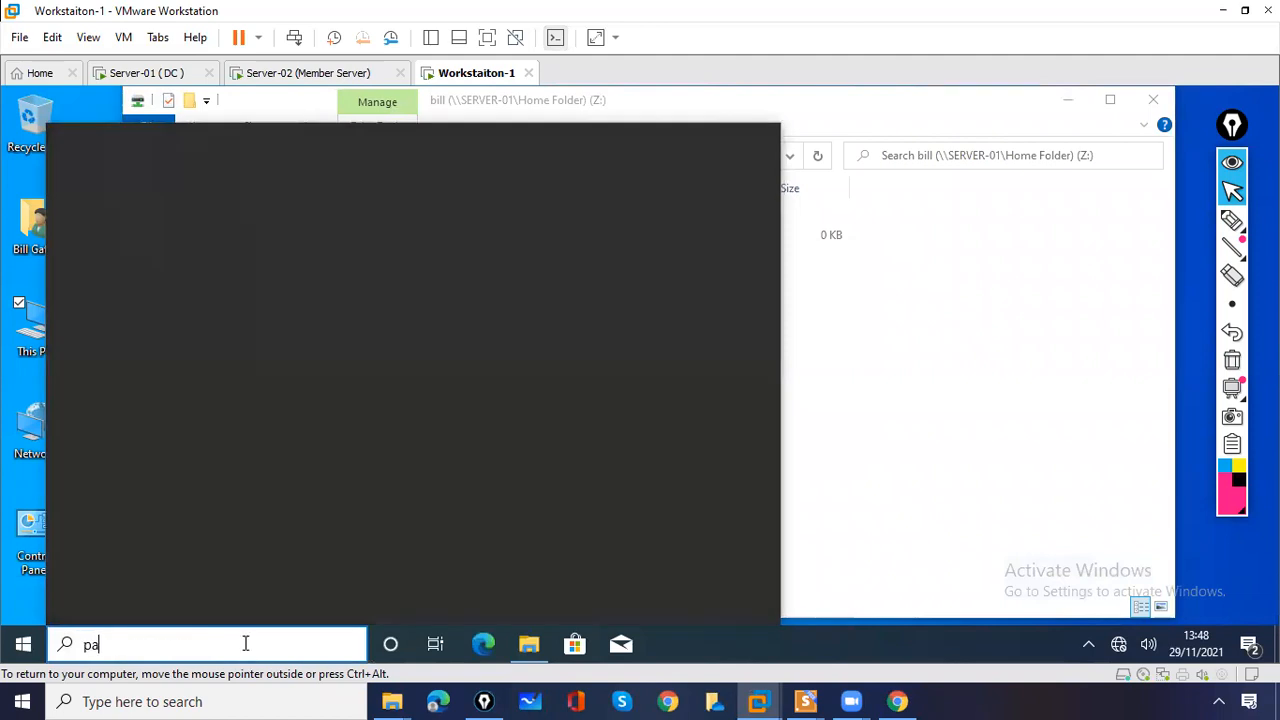
pyautogui.write('a')
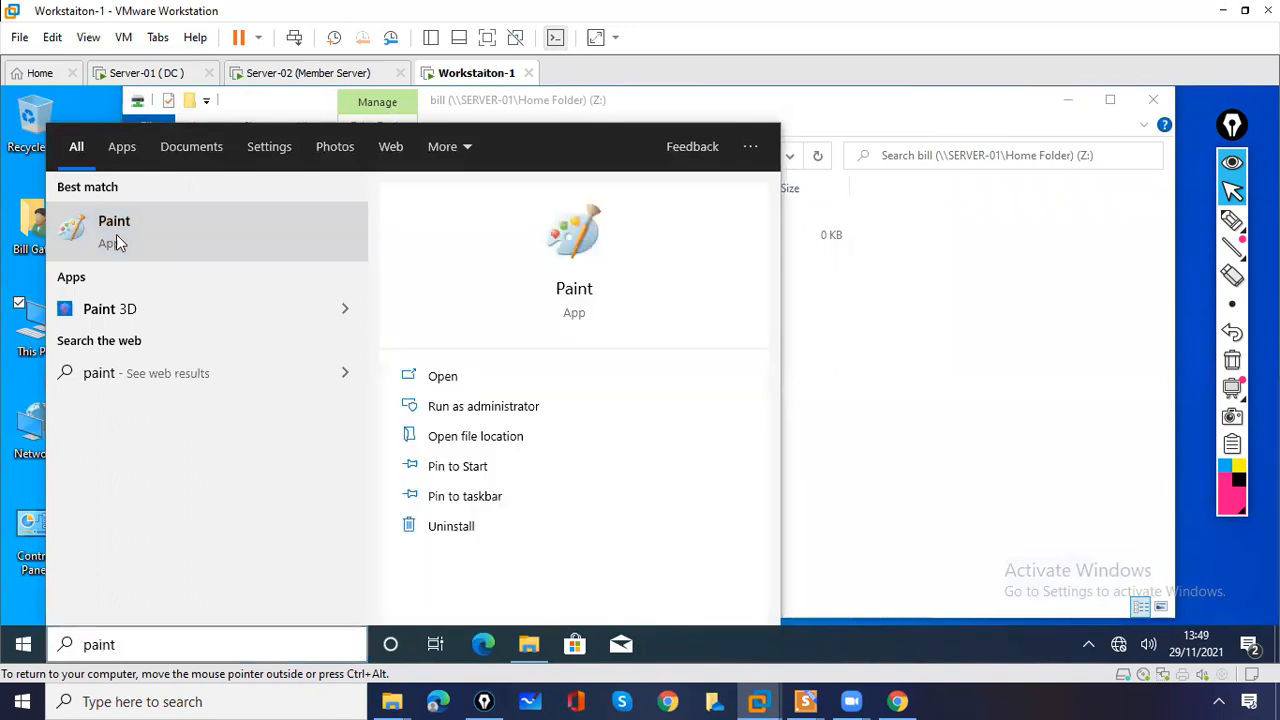
pyautogui.click(115, 243)
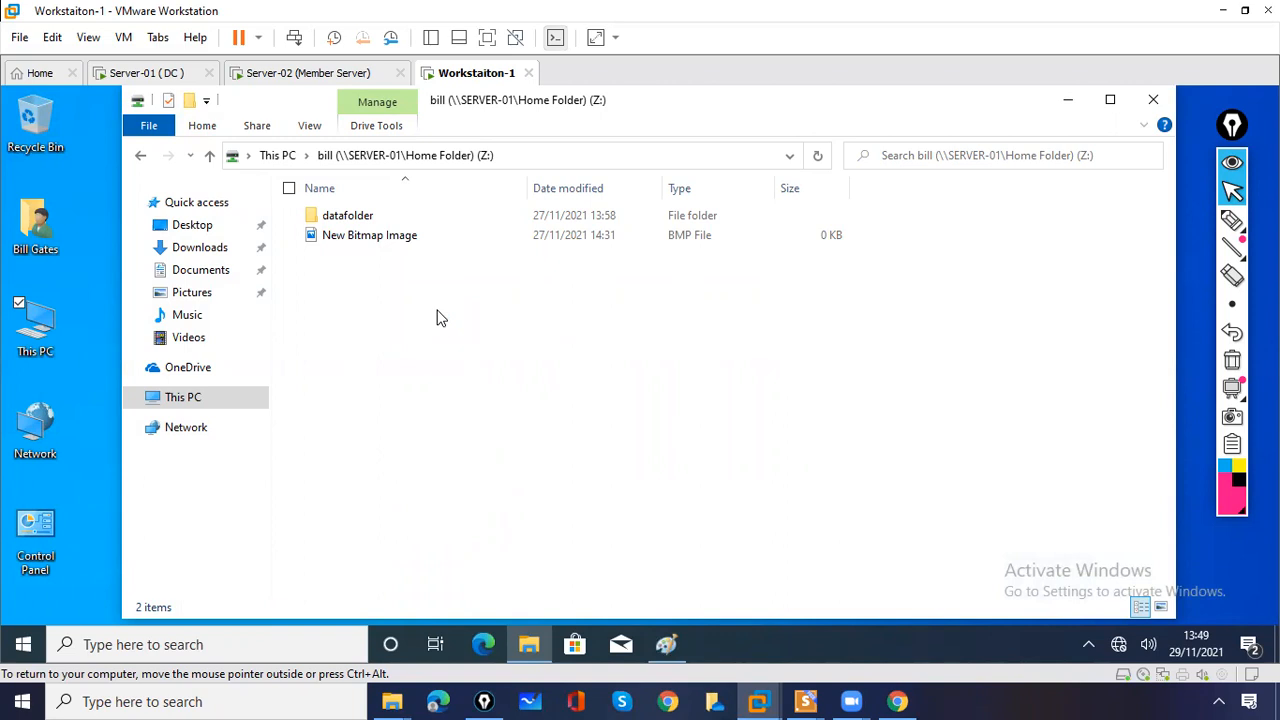
pyautogui.click(1072, 102)
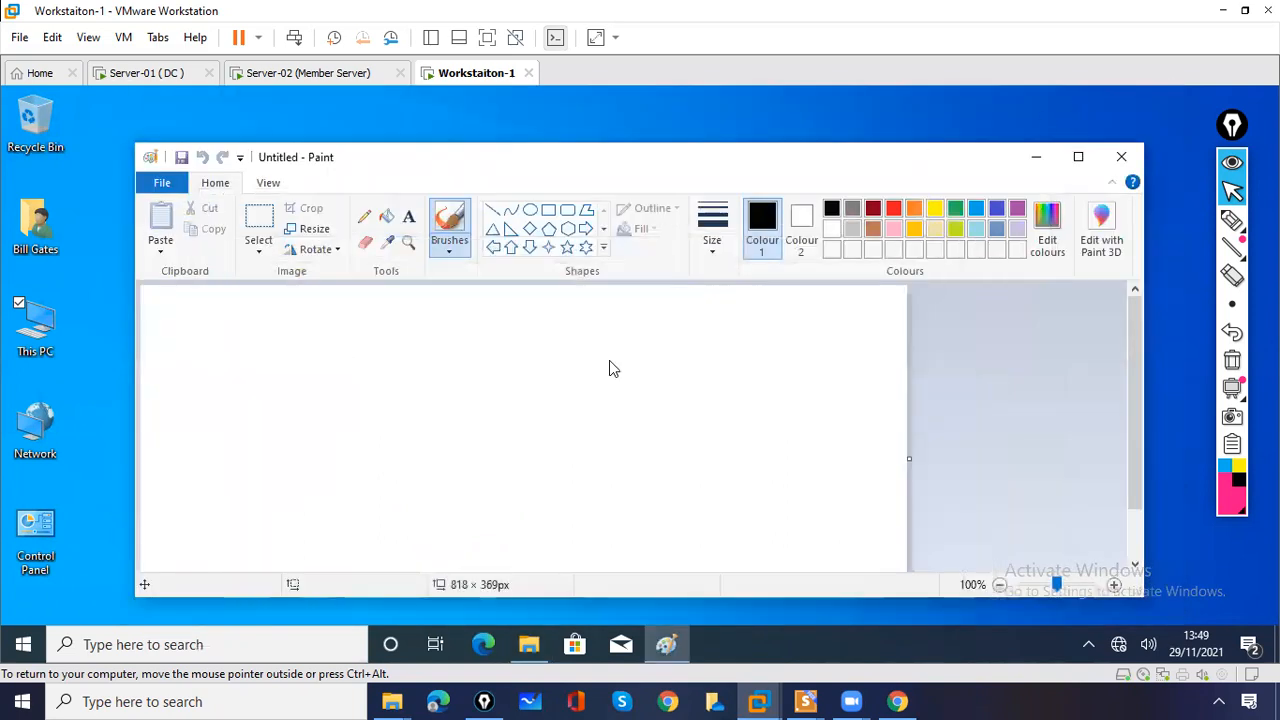
pyautogui.doubleClick(650, 160)
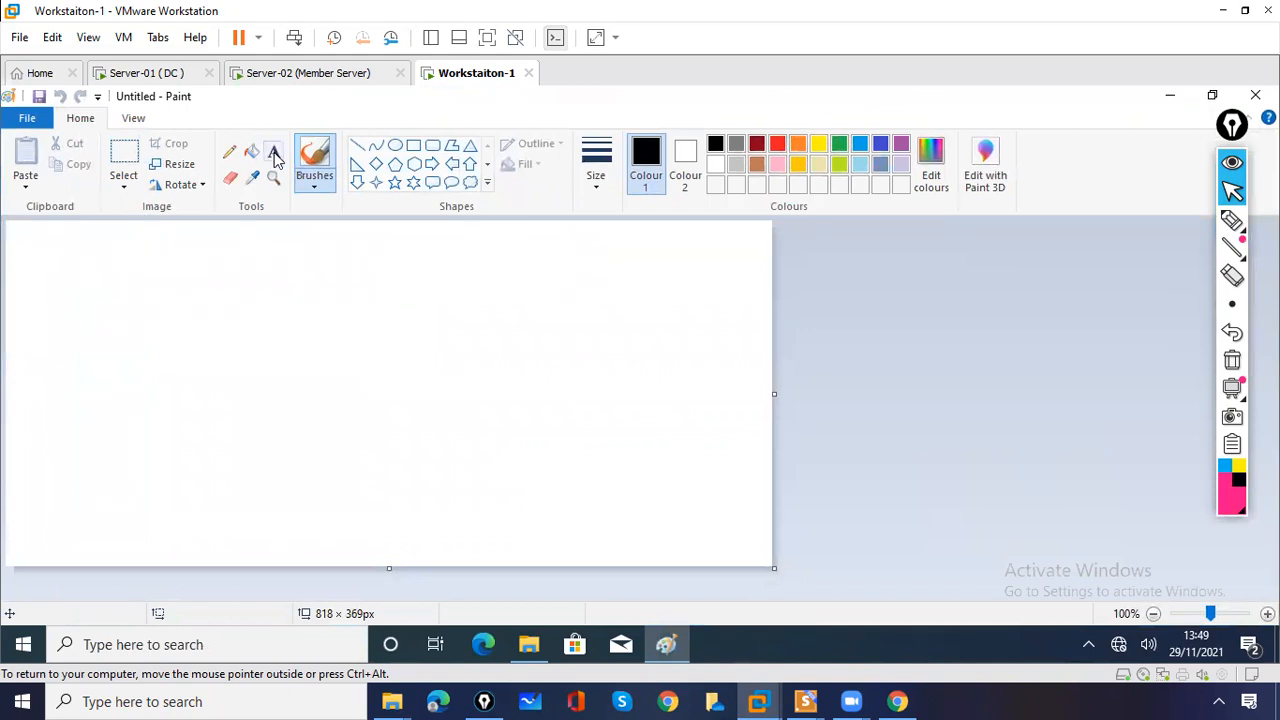
# - Write '.jpeg image' on the canvas with the Text tool and open the File menu
pyautogui.click(273, 150)
pyautogui.click(109, 330)
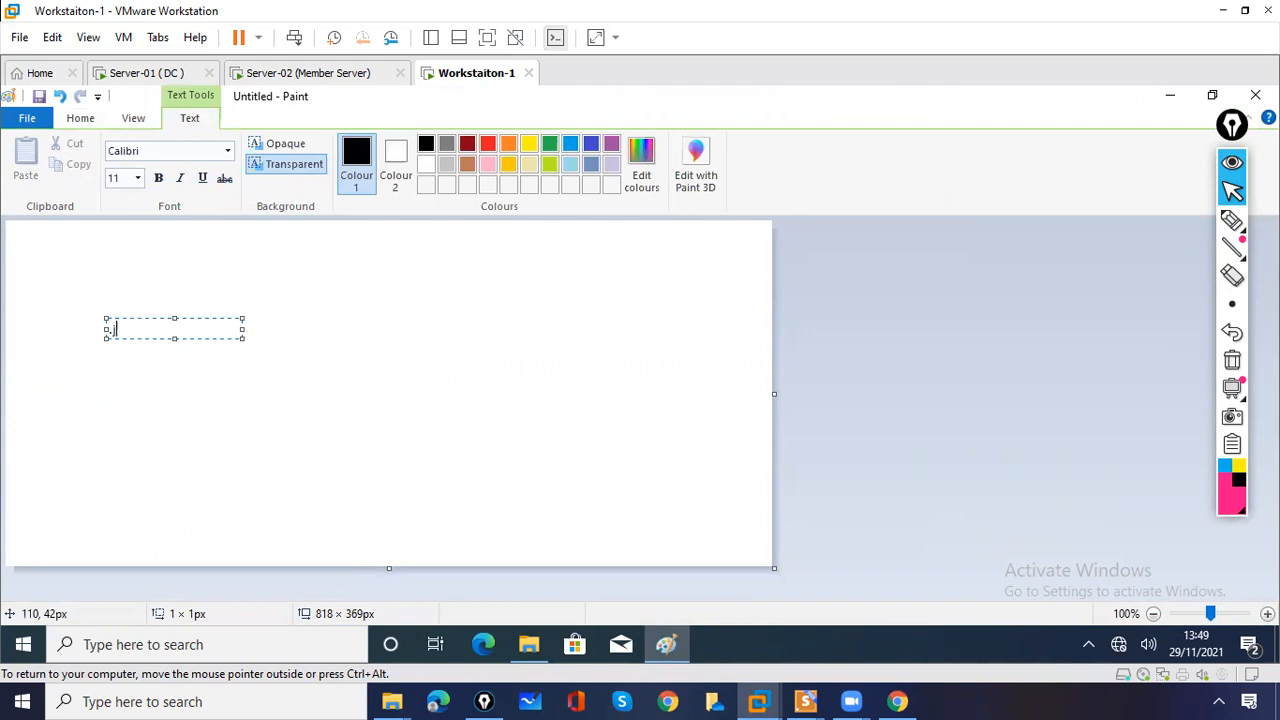
pyautogui.write('.jpeg image')
pyautogui.click(46, 262)
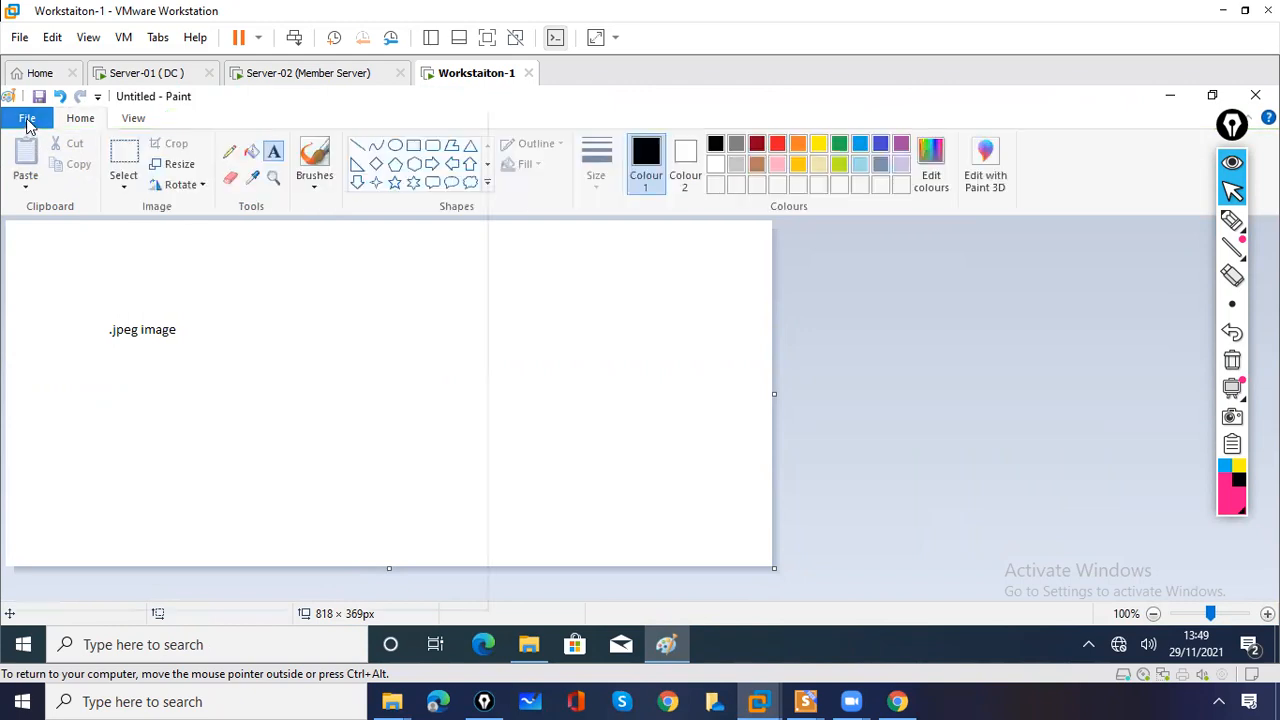
pyautogui.click(27, 119)
pyautogui.click(27, 119)
pyautogui.click(27, 119)
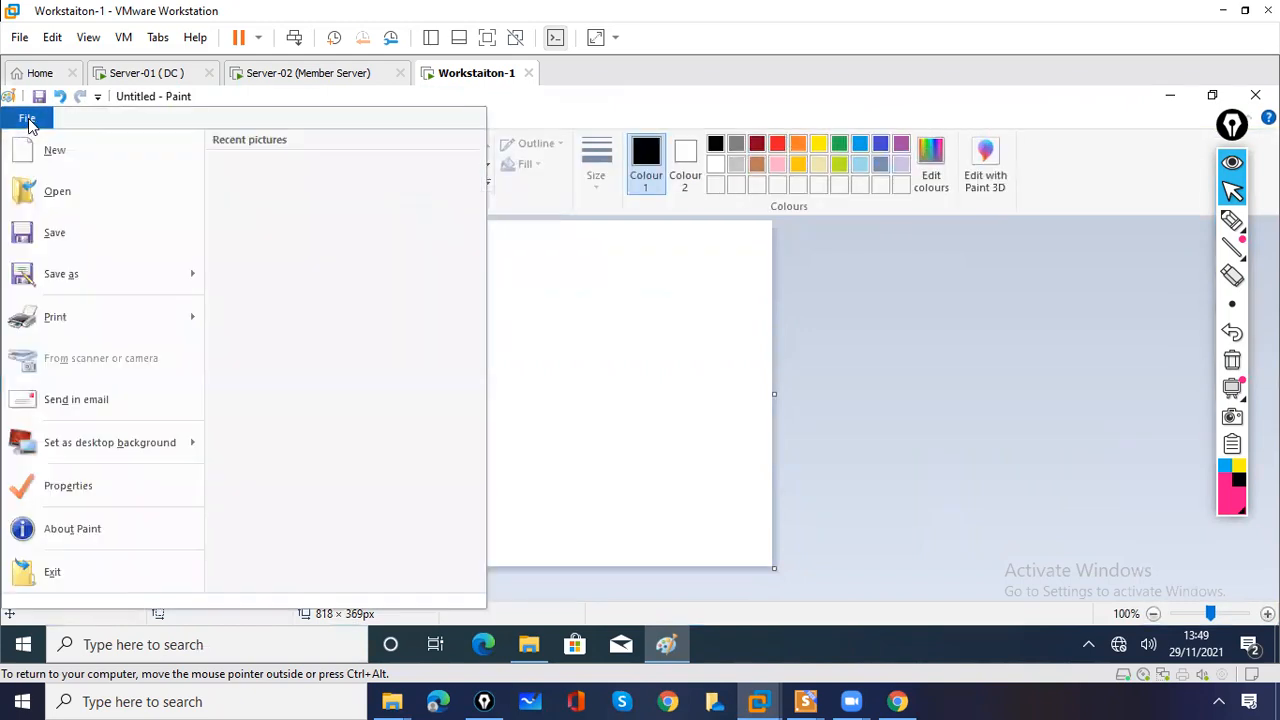
# - Save the picture as image.jpeg in JPEG format on the Desktop instead of This PC
pyautogui.click(72, 282)
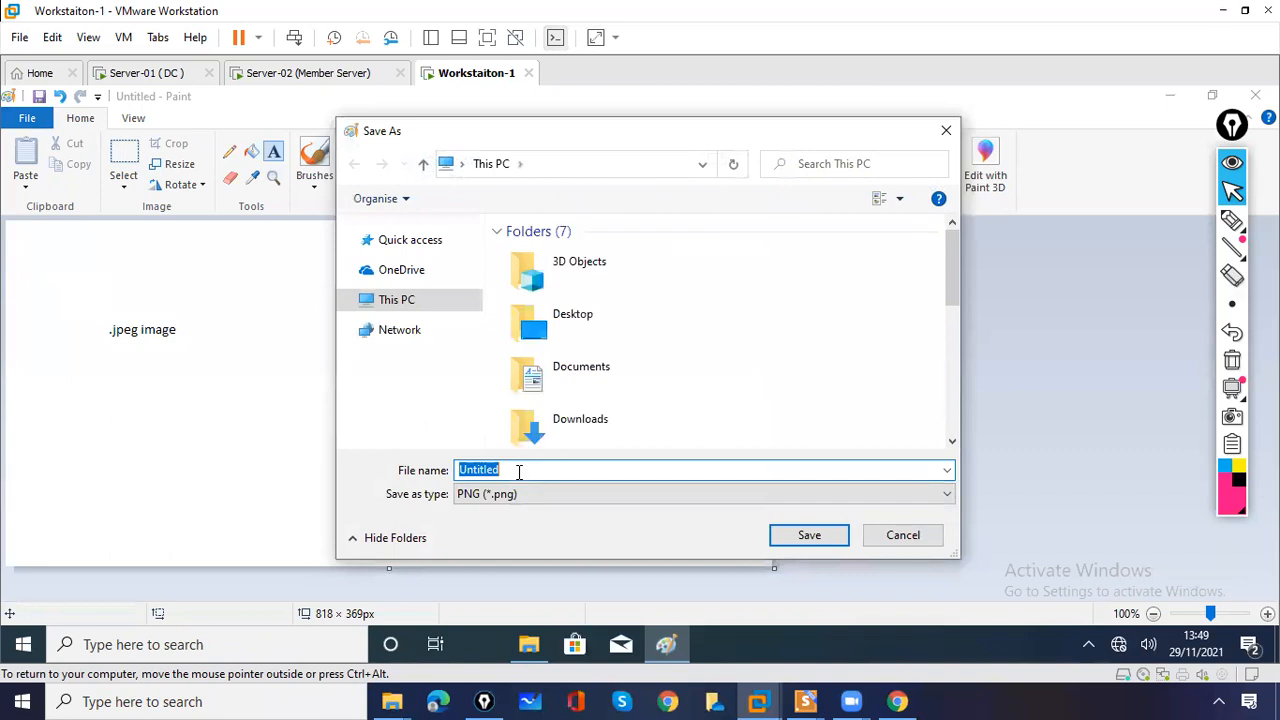
pyautogui.write('image.j')
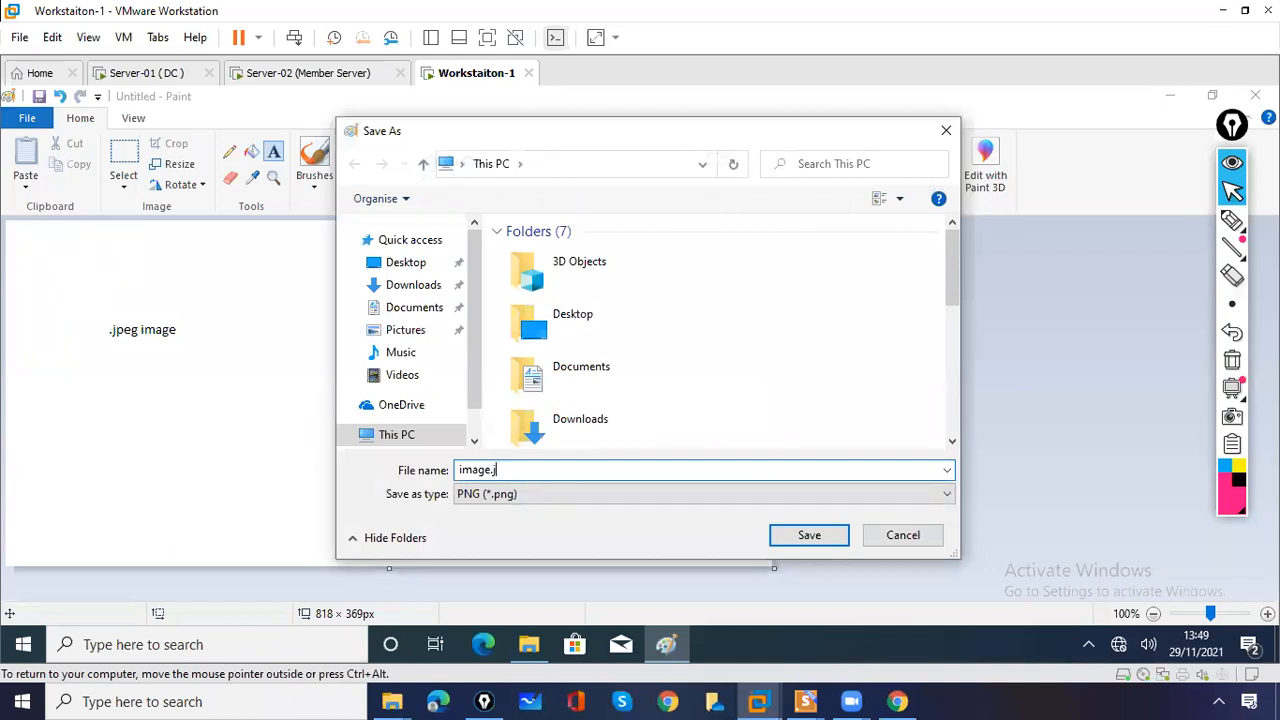
pyautogui.write('peg')
pyautogui.click(521, 497)
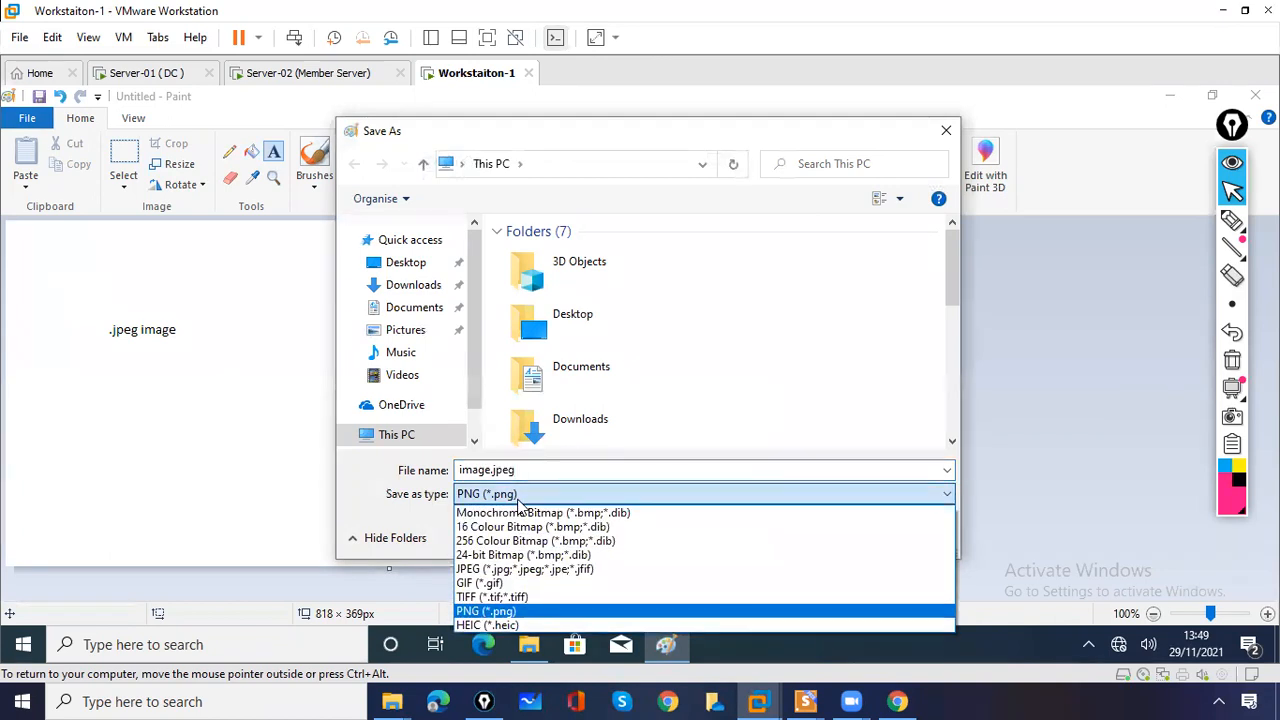
pyautogui.click(523, 569)
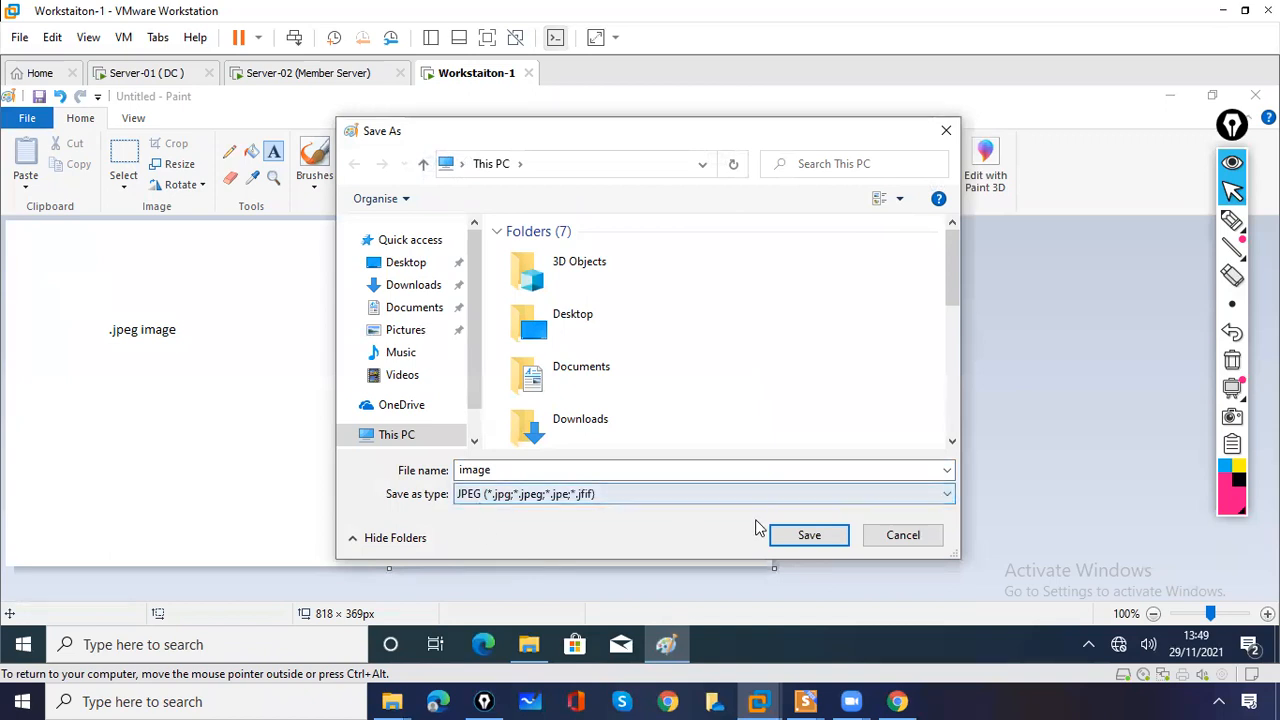
pyautogui.doubleClick(633, 471)
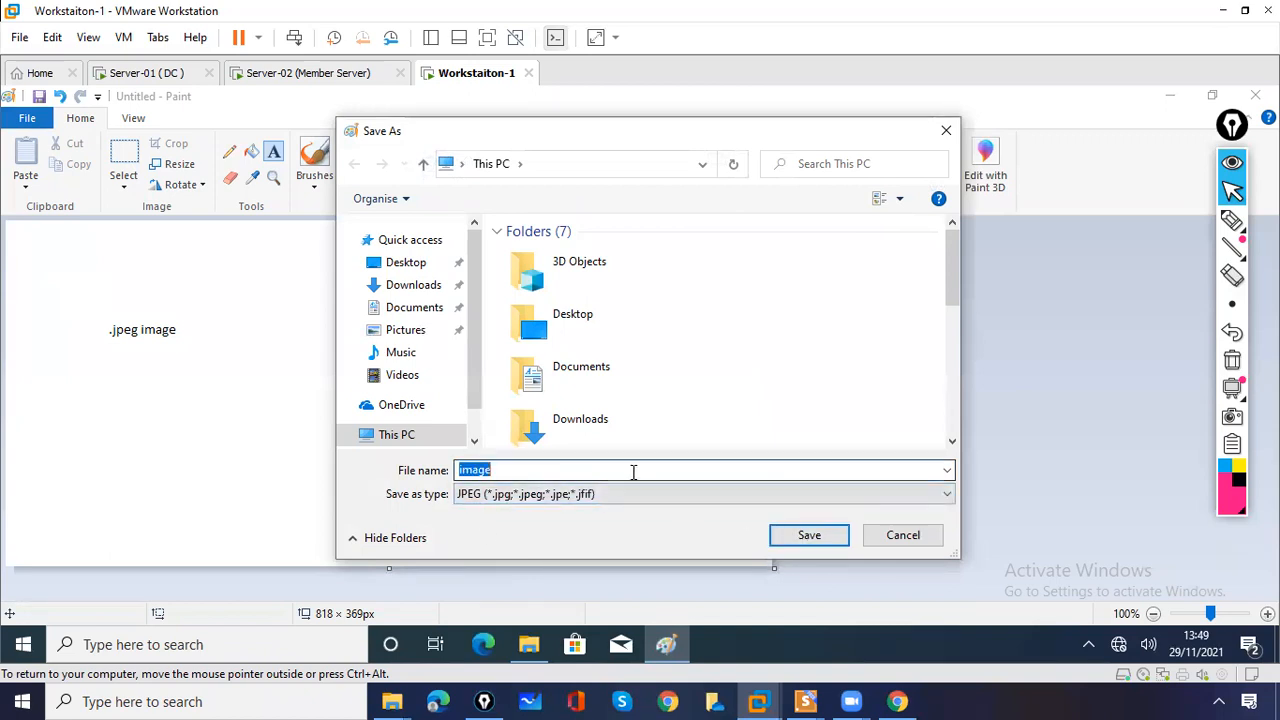
pyautogui.click(633, 471)
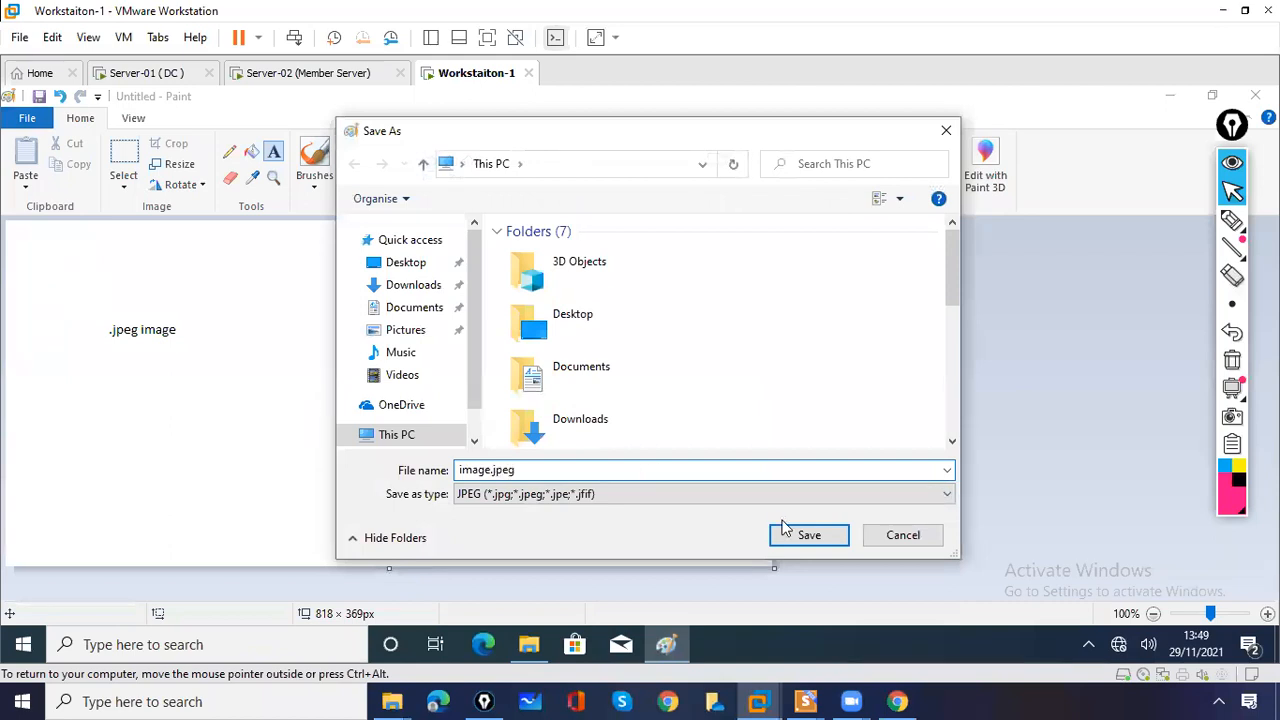
pyautogui.click(808, 535)
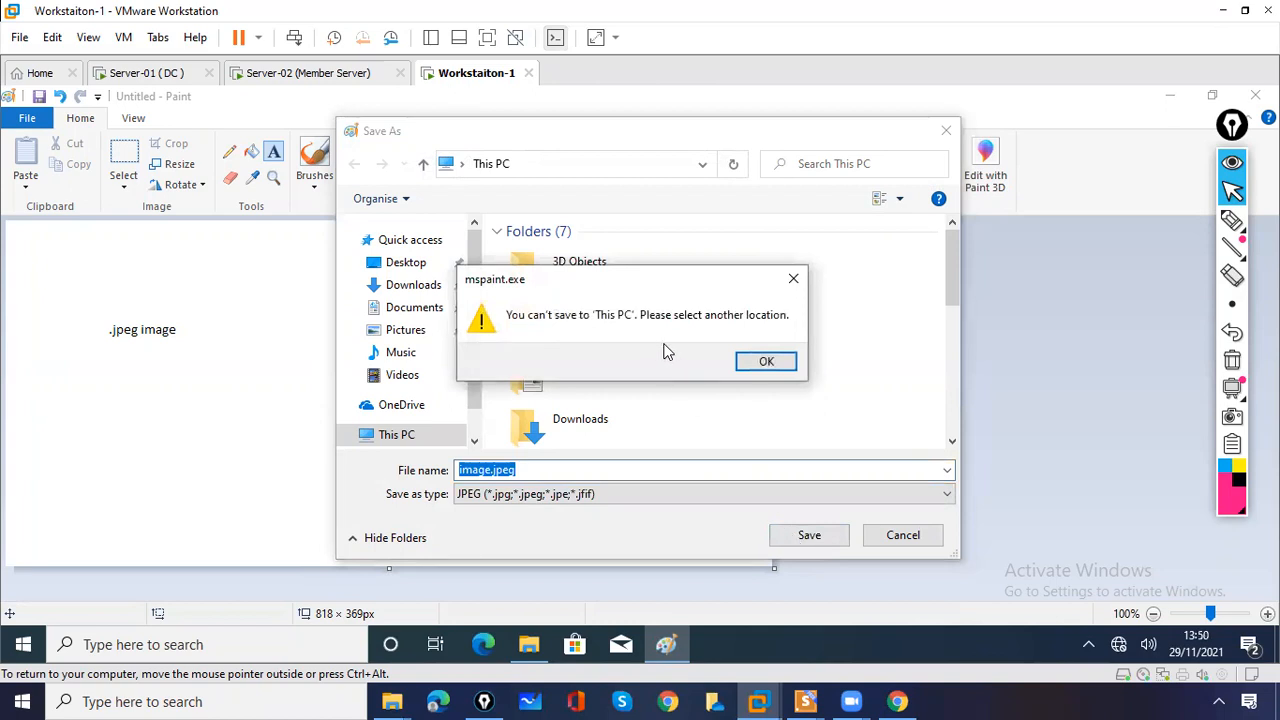
pyautogui.click(762, 362)
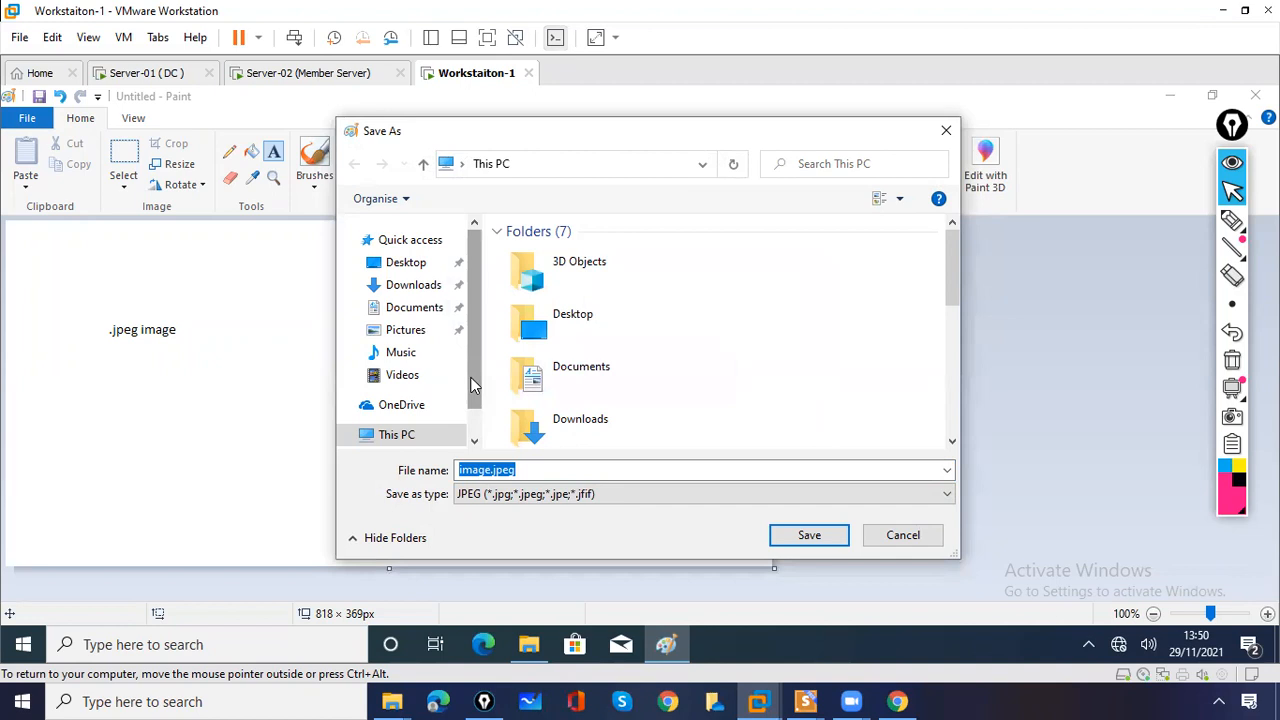
pyautogui.click(395, 262)
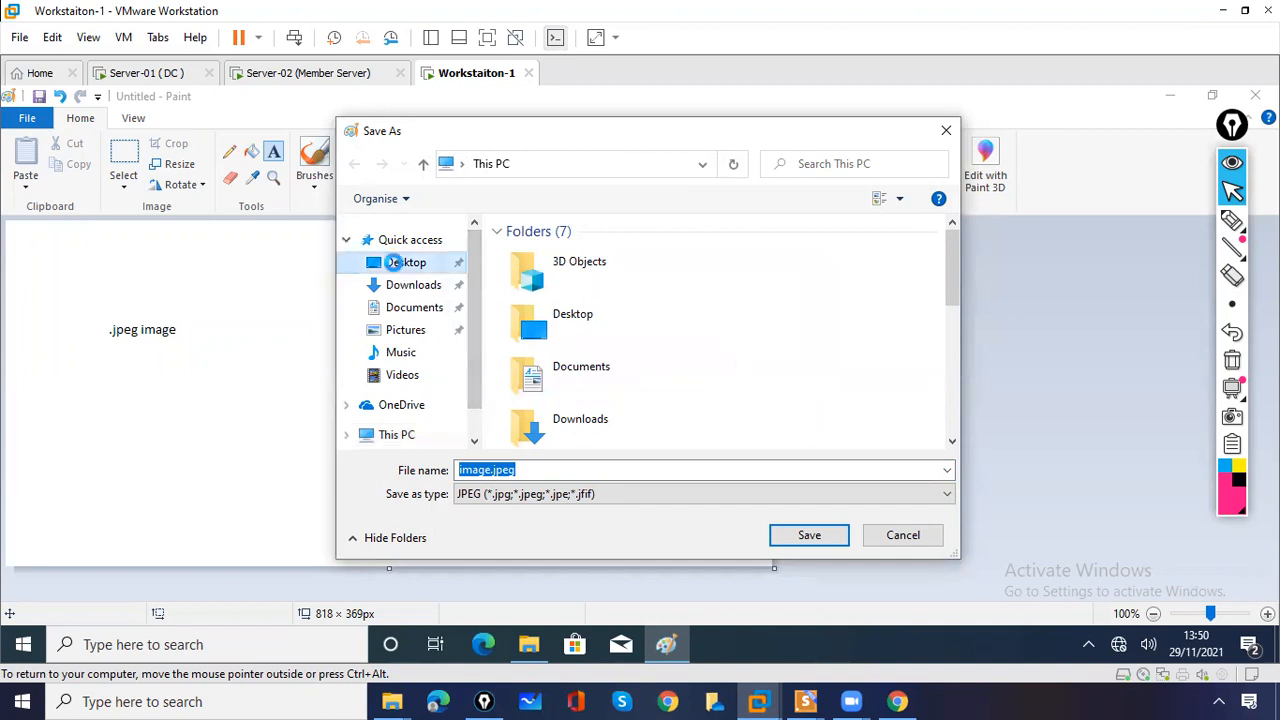
pyautogui.click(808, 538)
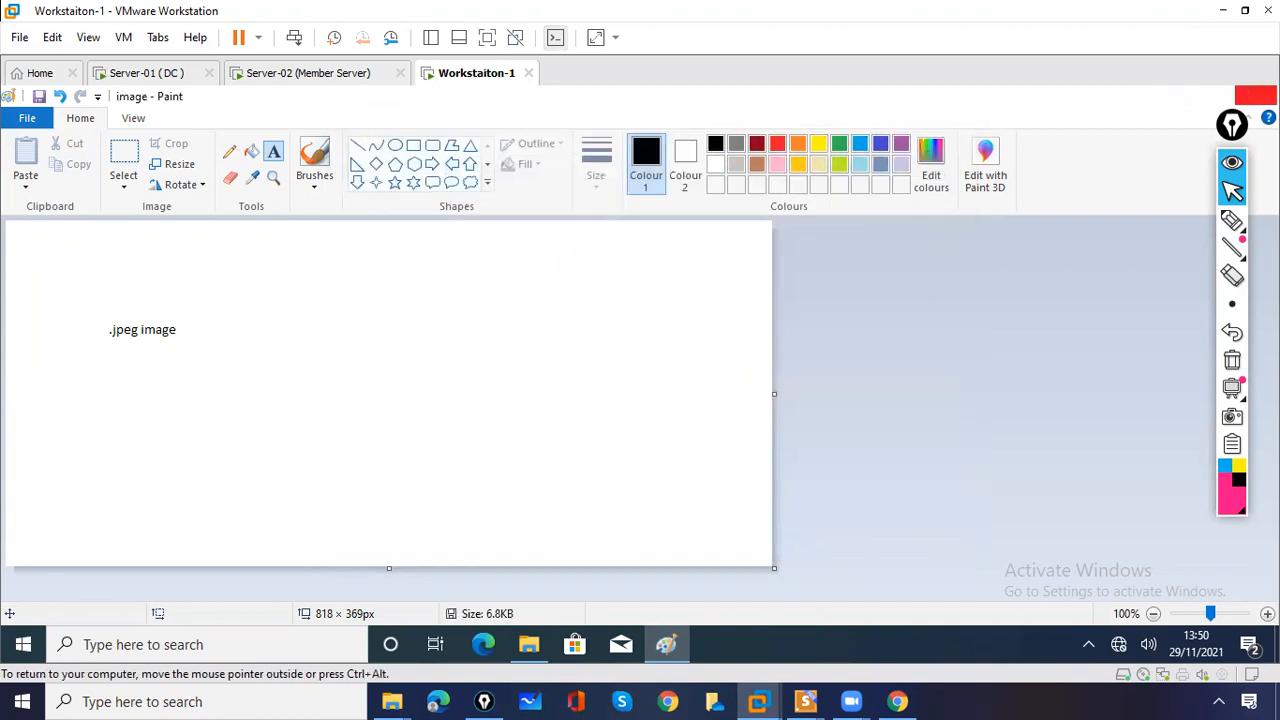
# - Close Paint and confirm in the file's Properties that image is a JPEG file
pyautogui.click(1256, 95)
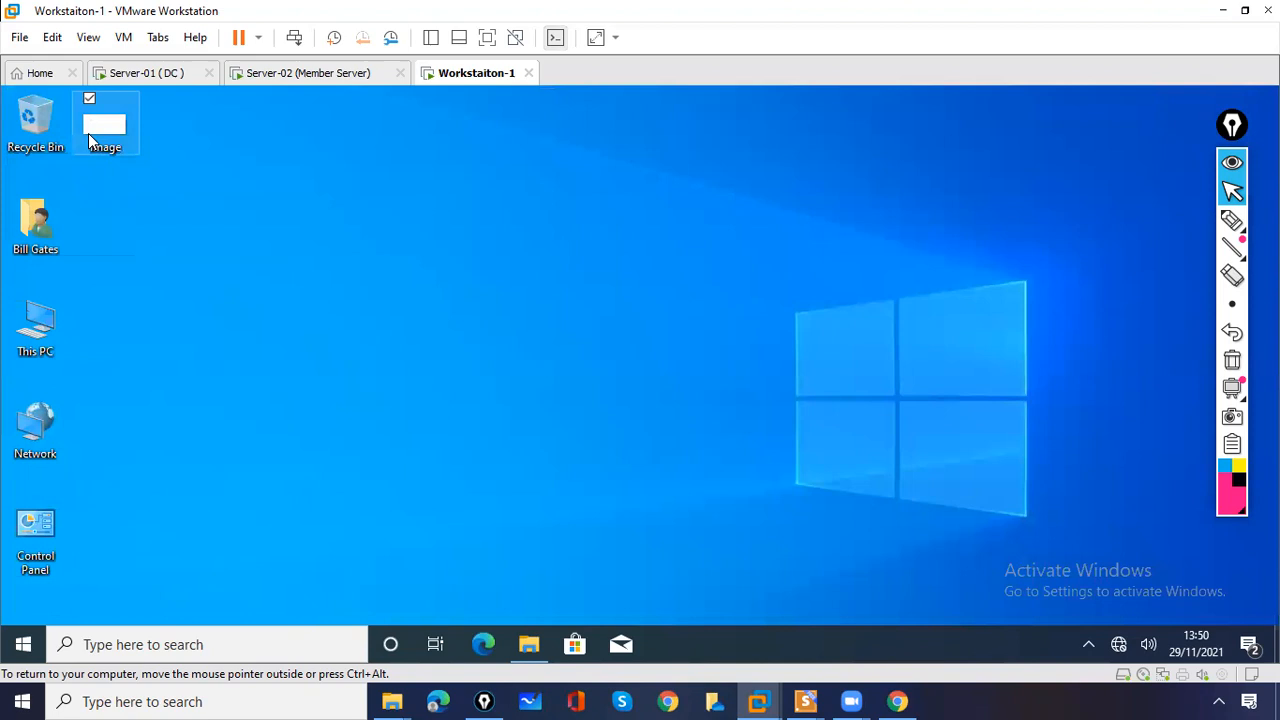
pyautogui.rightClick(88, 133)
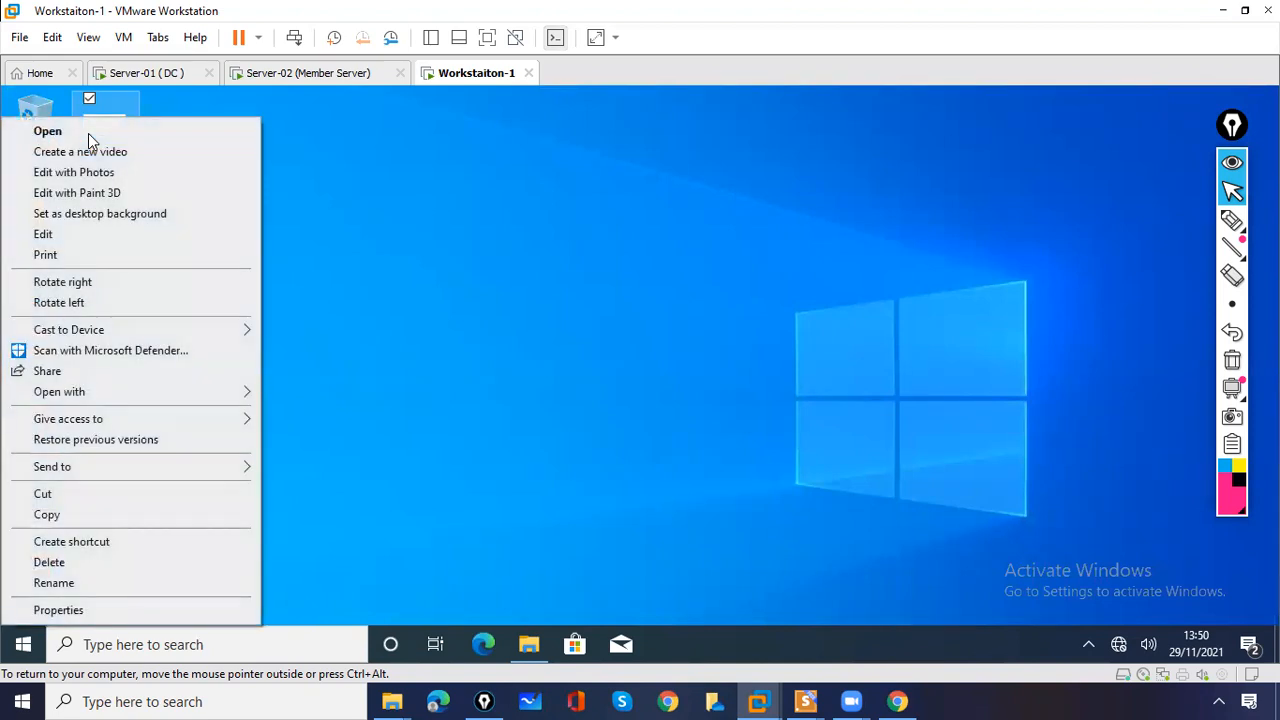
pyautogui.click(88, 611)
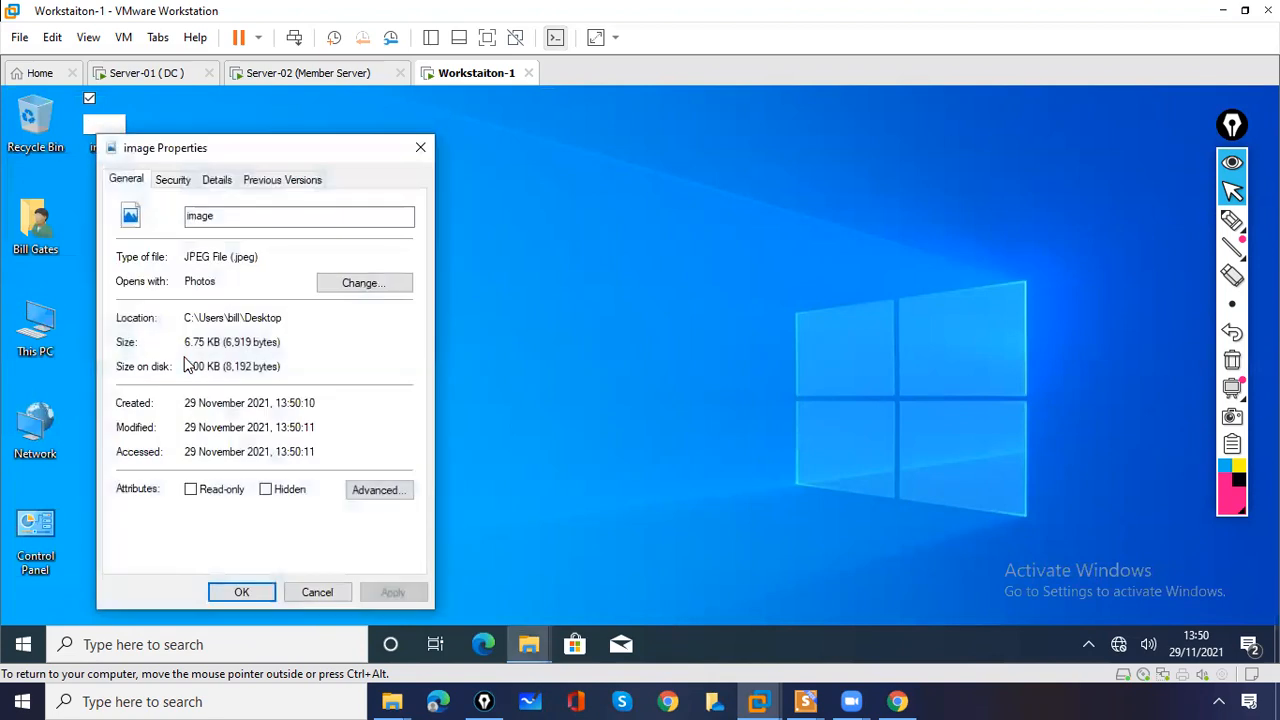
pyautogui.moveTo(232, 257); pyautogui.dragTo(270, 254)
pyautogui.click(420, 147)
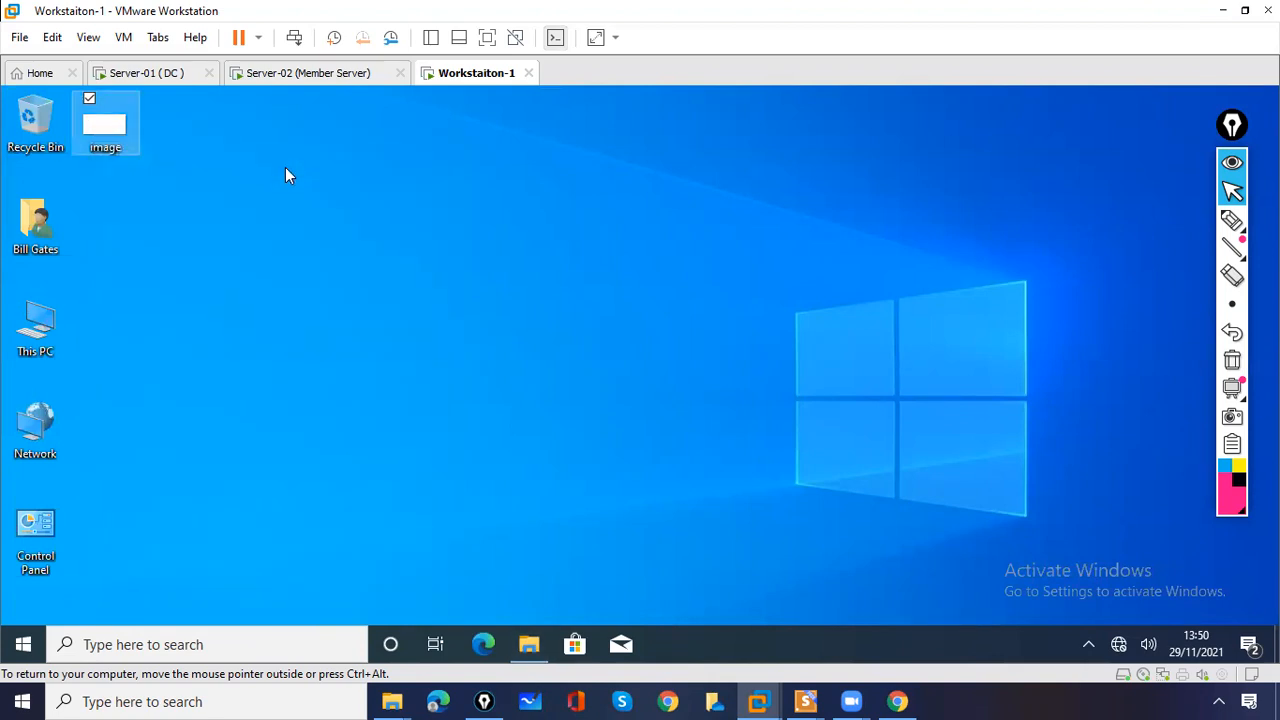
# - Copy image.jpeg and open the Z: home-folder drive in File Explorer
pyautogui.rightClick(105, 137)
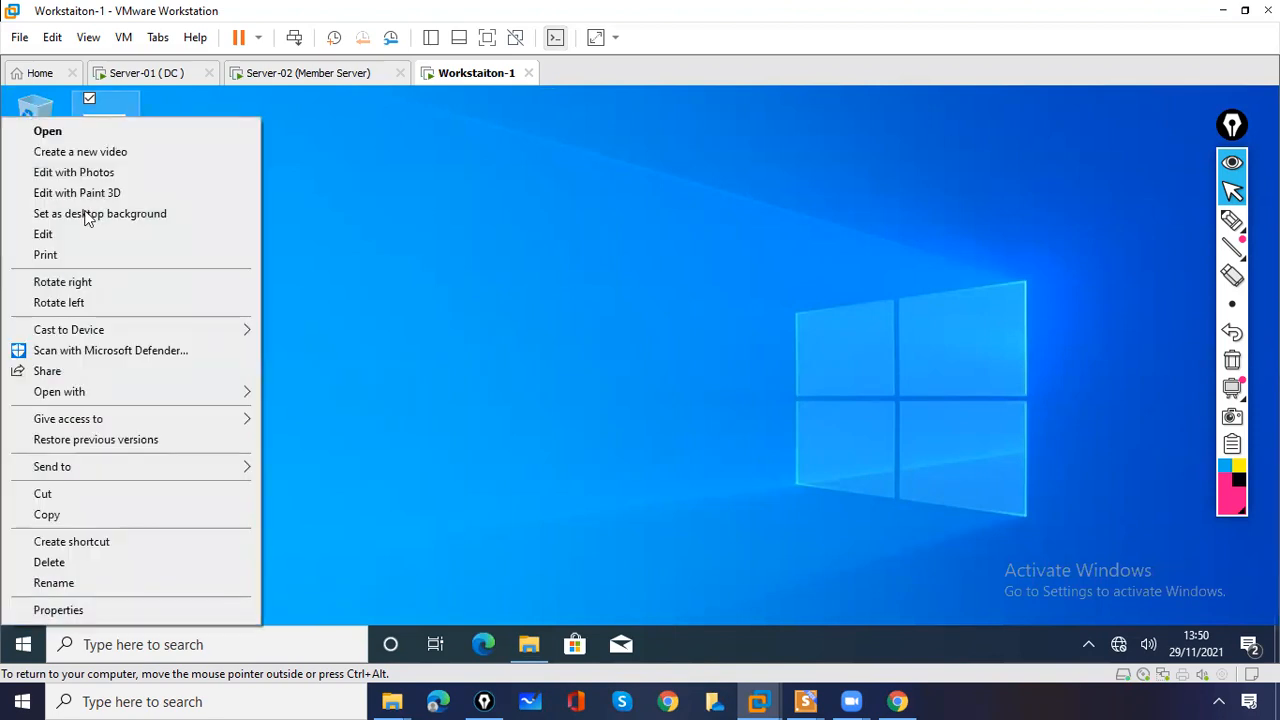
pyautogui.click(40, 516)
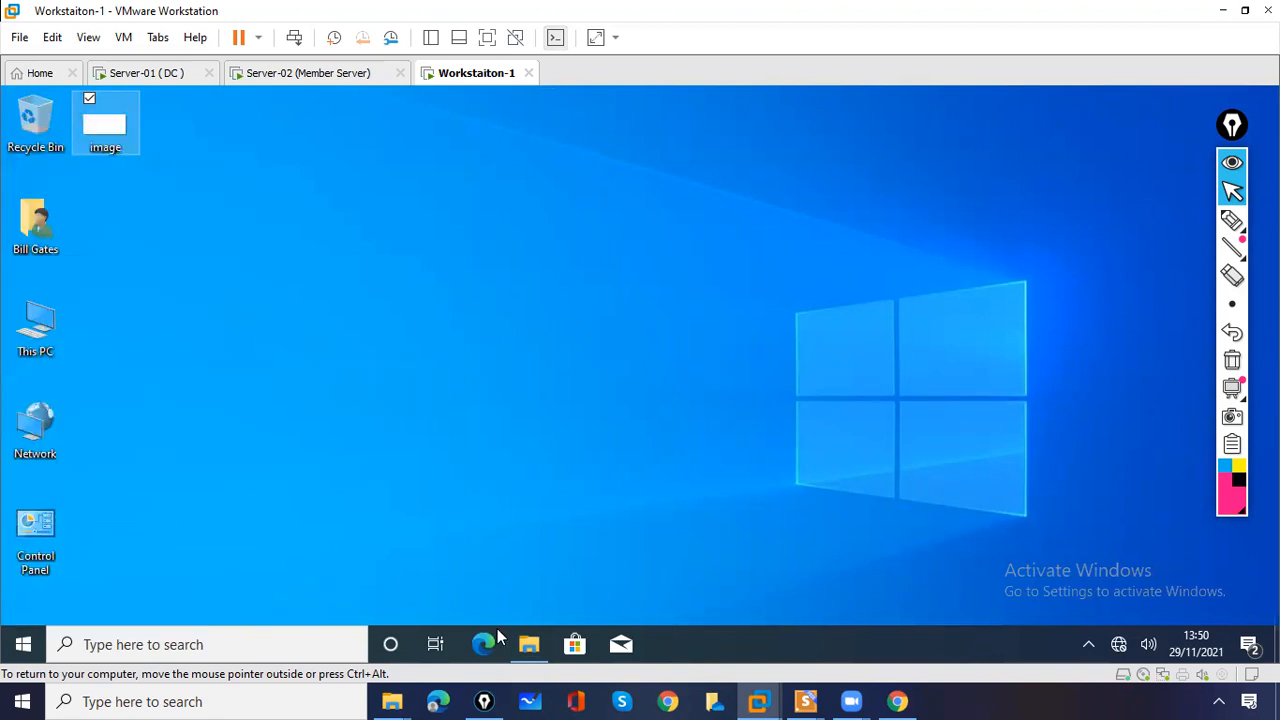
pyautogui.click(527, 646)
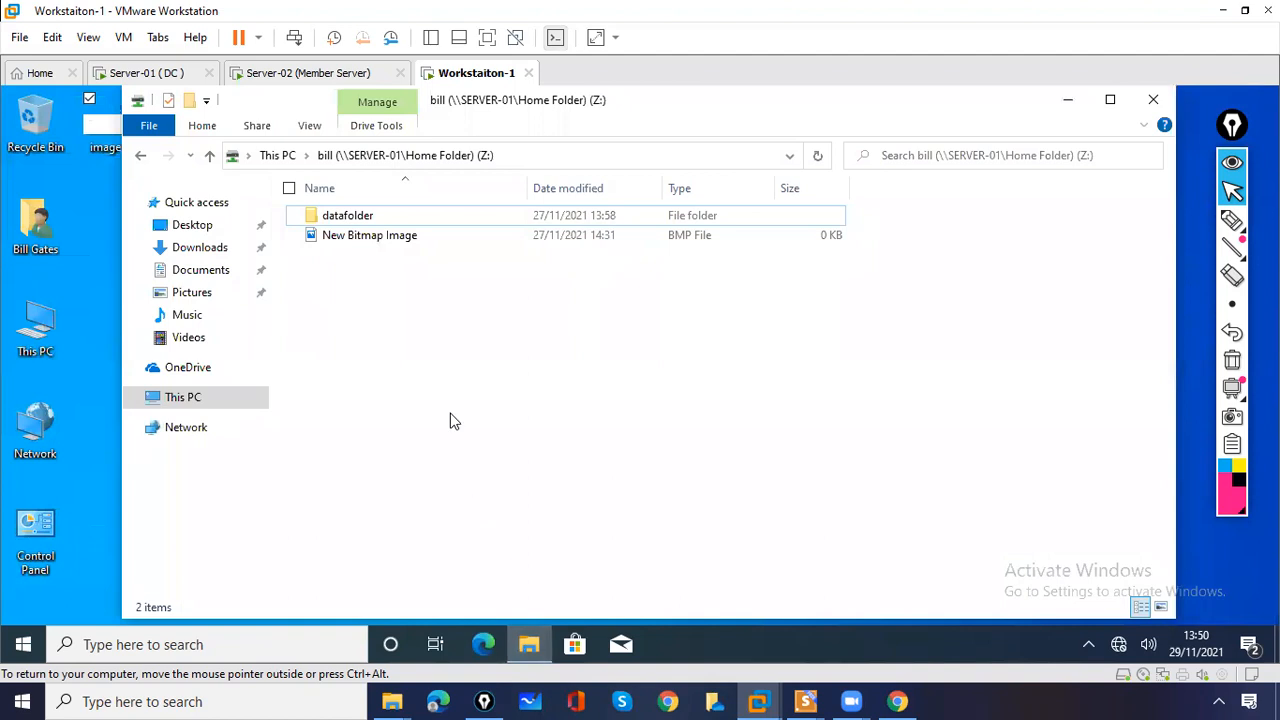
# - Paste image.jpeg into the Z: home folder and select it
pyautogui.rightClick(450, 421)
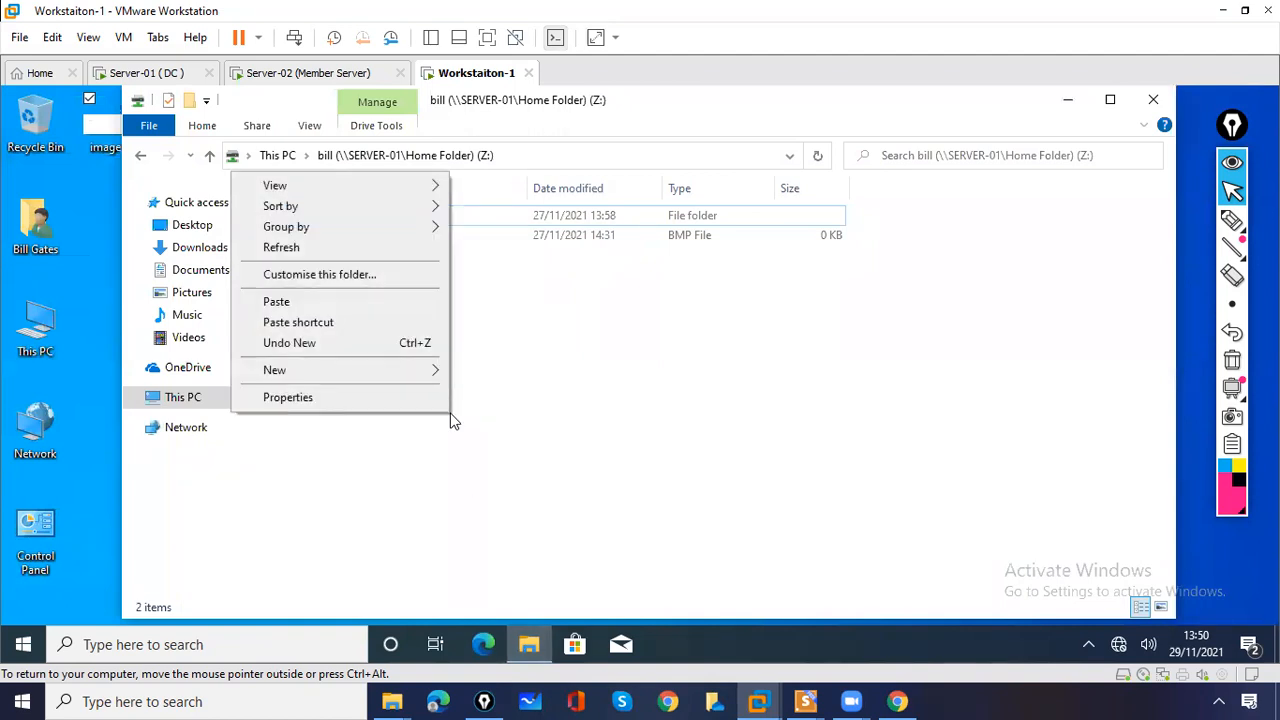
pyautogui.click(341, 305)
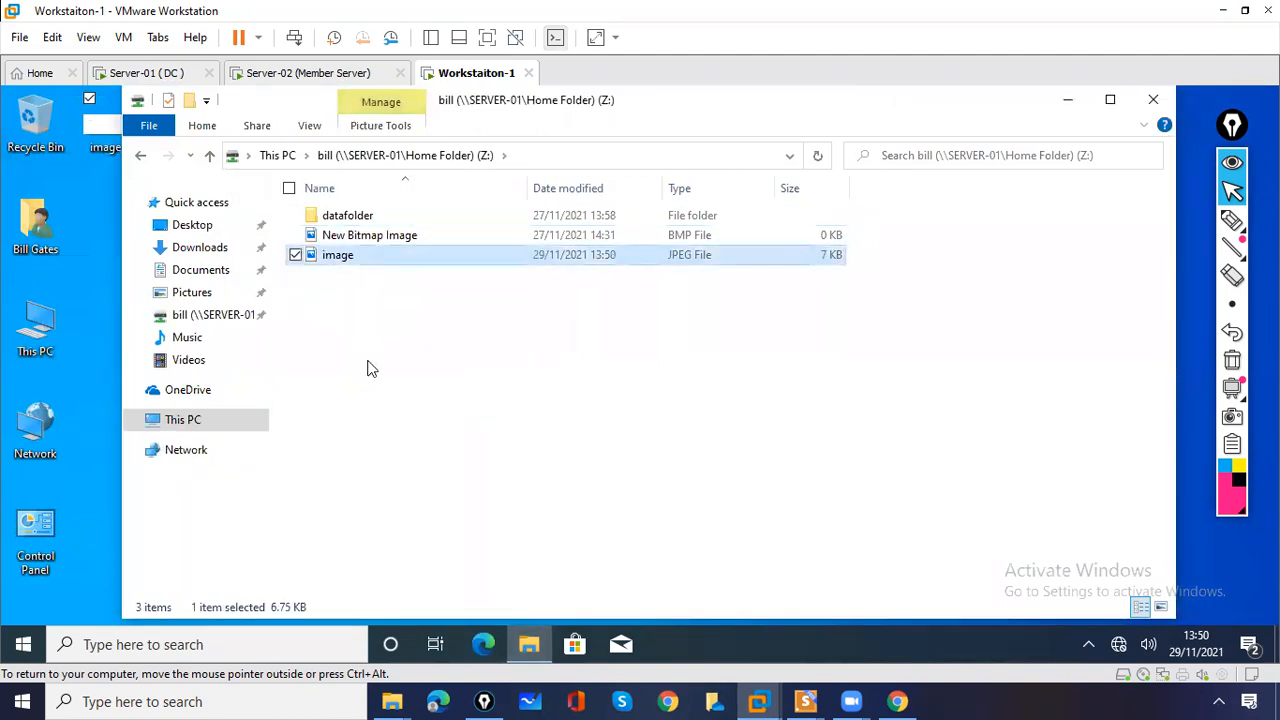
pyautogui.click(338, 256)
# - Attempt a new bitmap image in the folder and dismiss the Access Denied message
pyautogui.rightClick(352, 303)
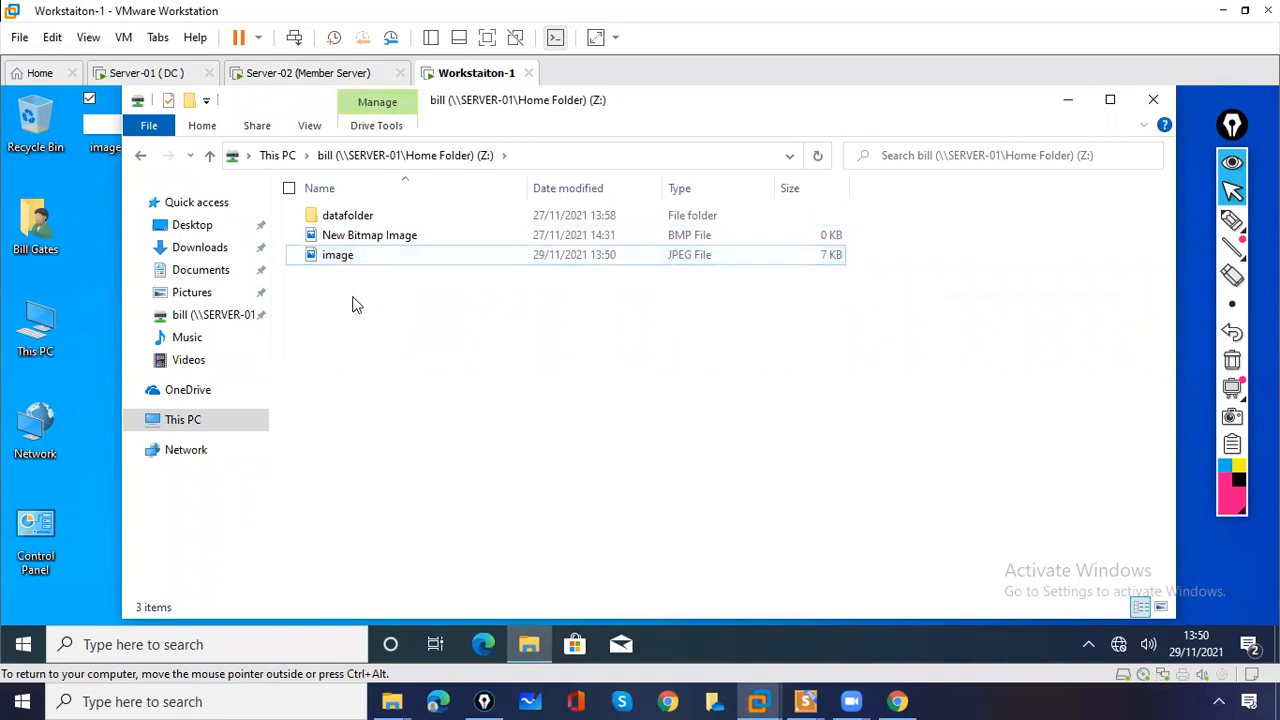
pyautogui.moveTo(320, 497)
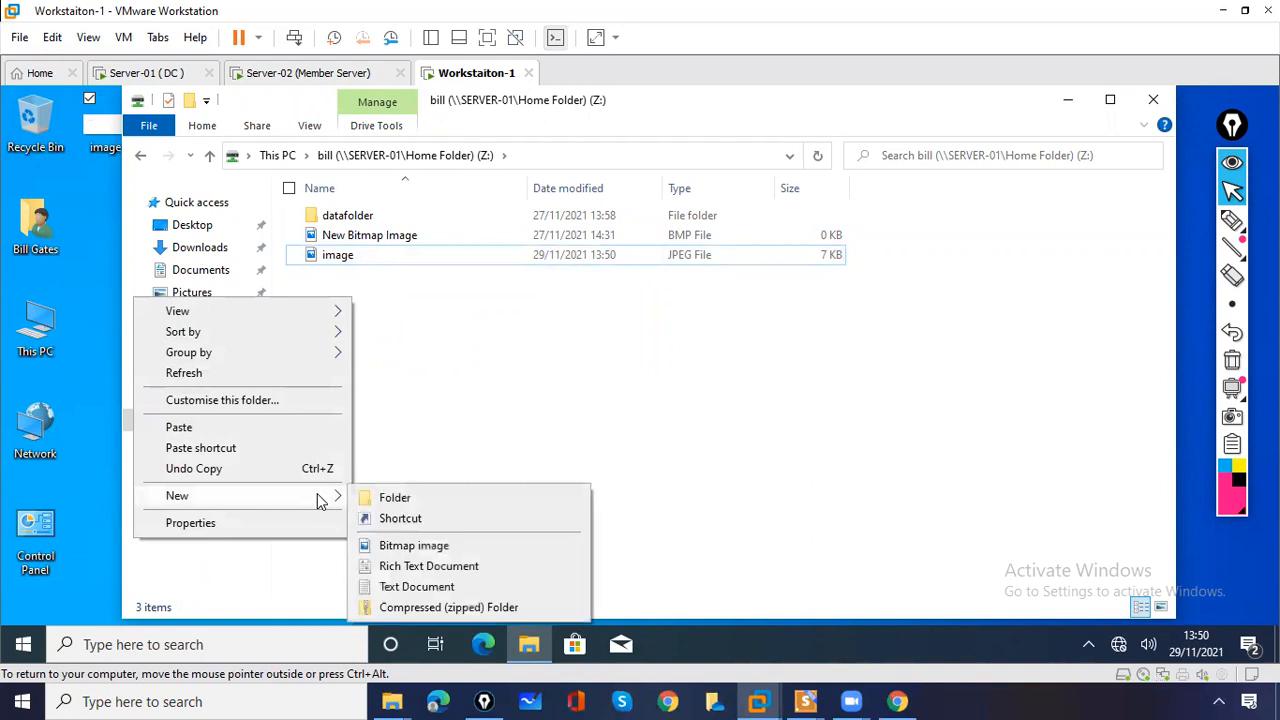
pyautogui.click(427, 546)
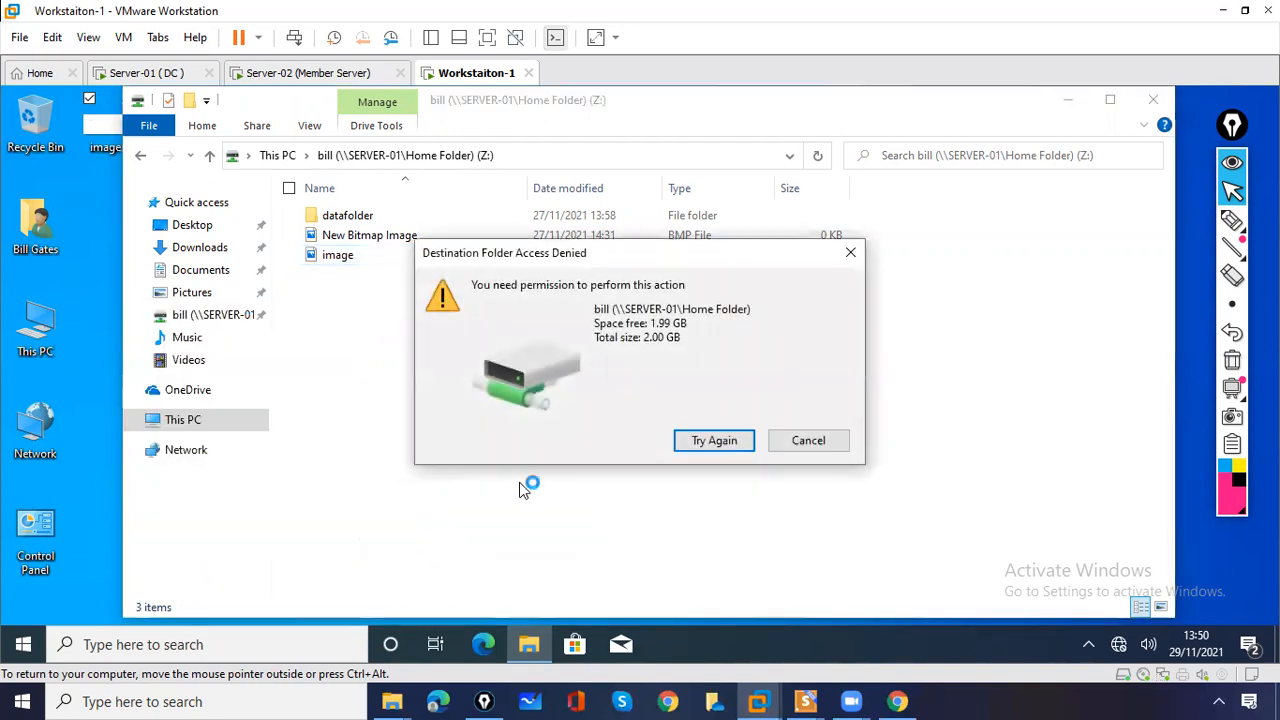
pyautogui.click(803, 449)
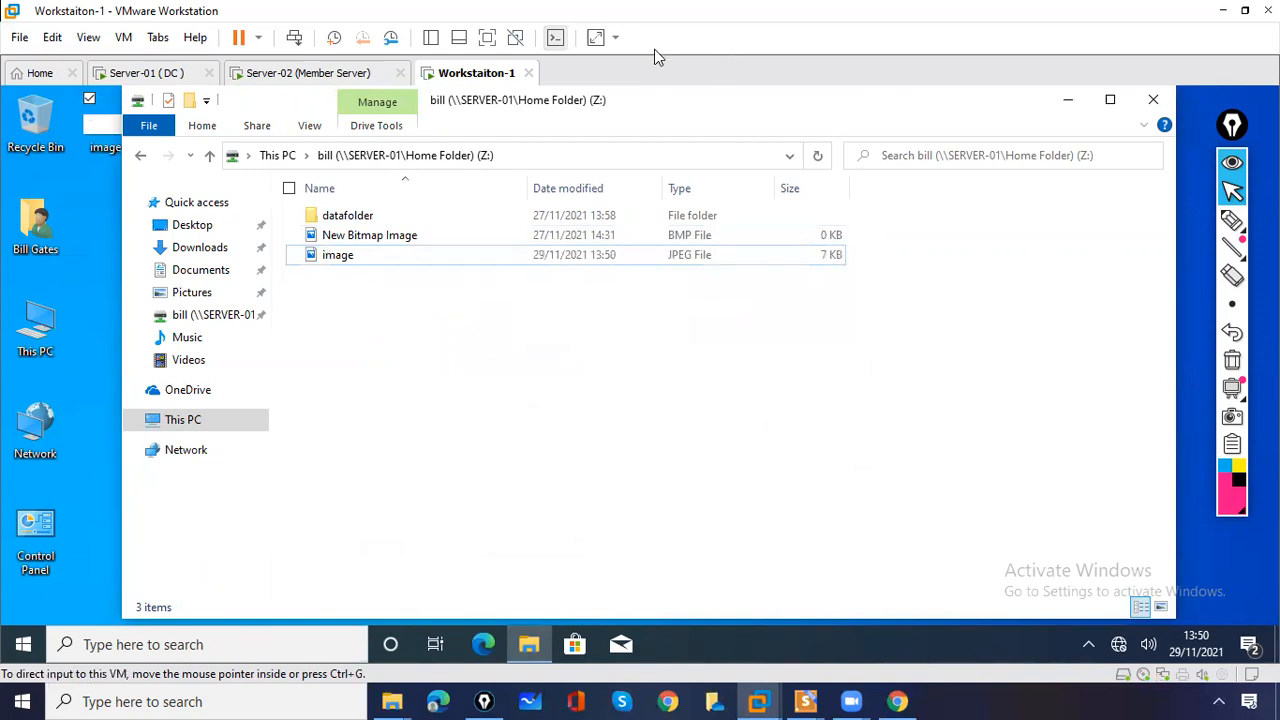